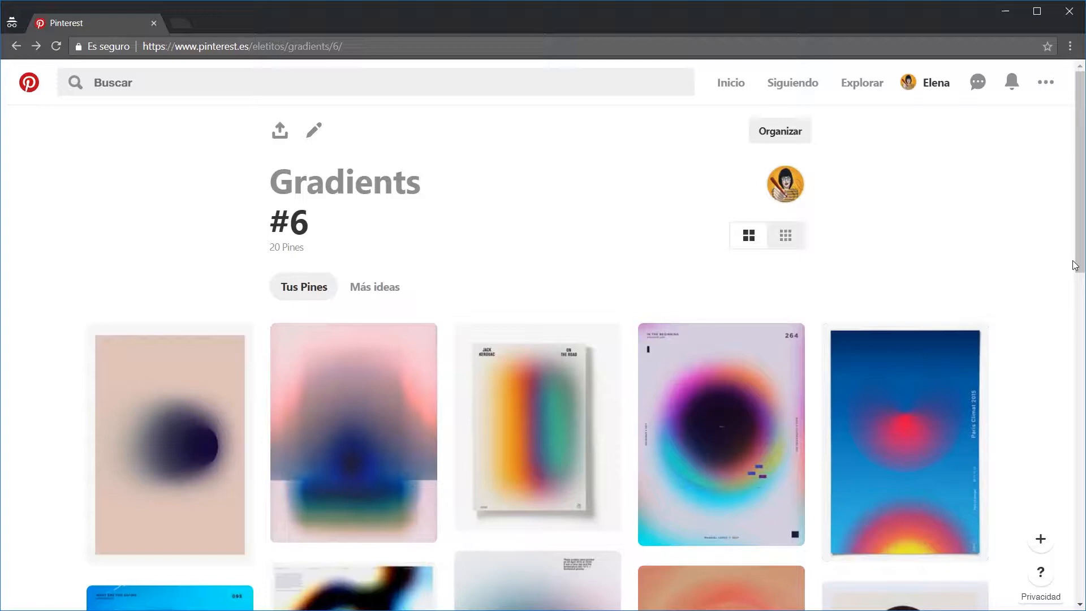
Step: Browse the pins in section #6 of the Gradients board, examining how blurred and multicolour gradients are used in posters and packaging
scroll(1075, 265, down, 2)
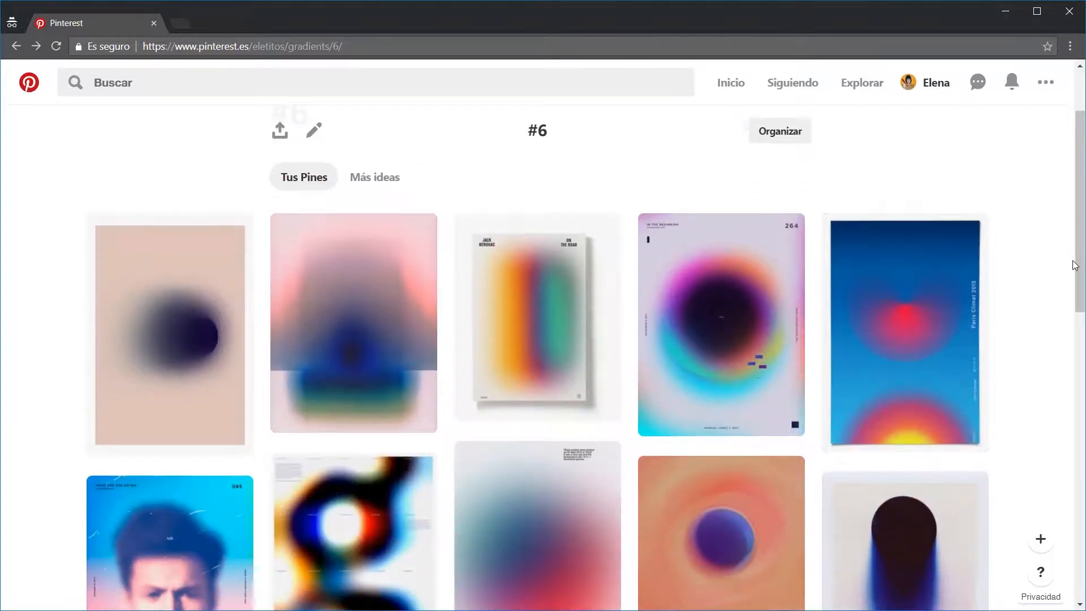
scroll(1075, 265, down, 1)
scroll(1074, 265, down, 1)
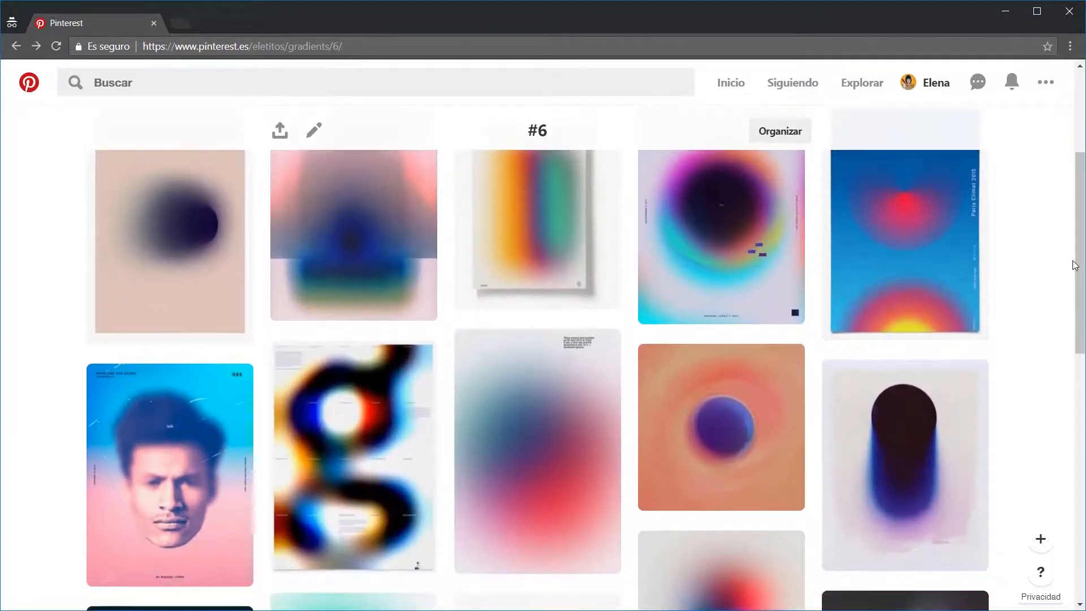
scroll(1074, 265, down, 2)
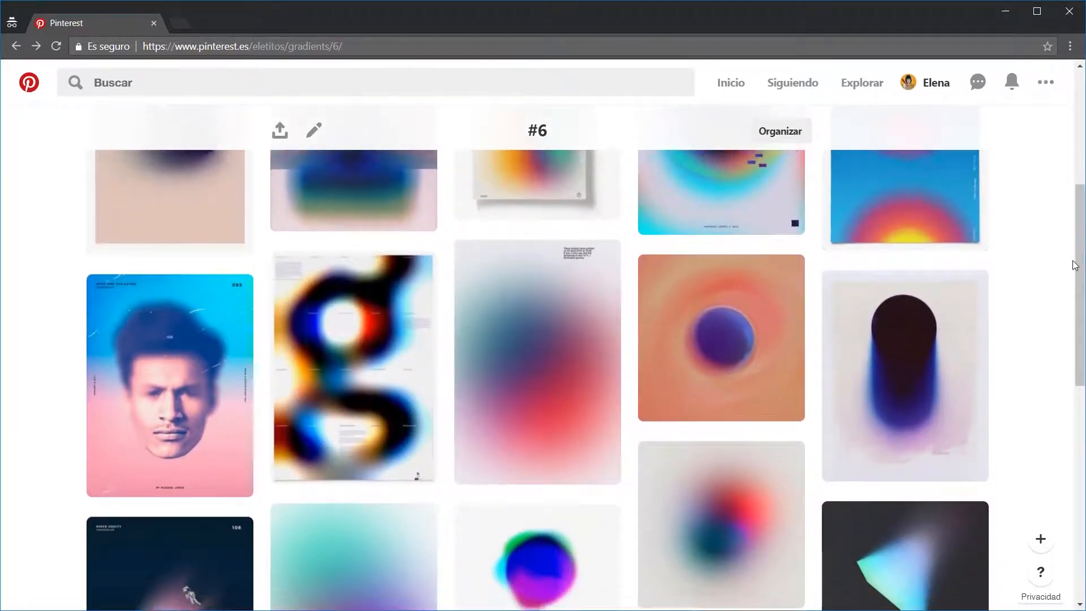
scroll(1075, 266, down, 1)
scroll(1075, 265, down, 1)
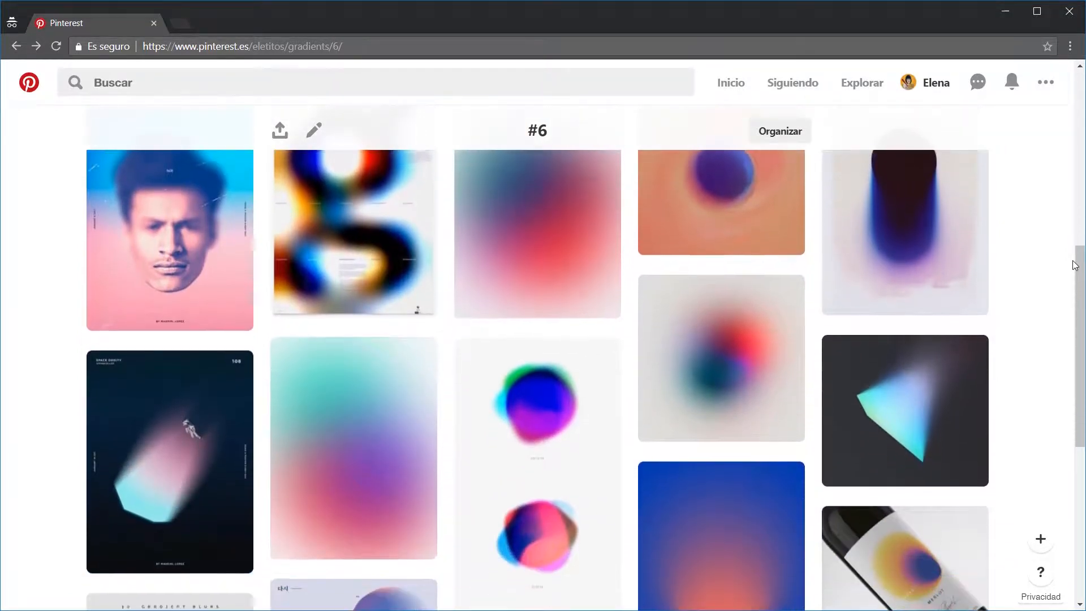
scroll(1074, 266, down, 2)
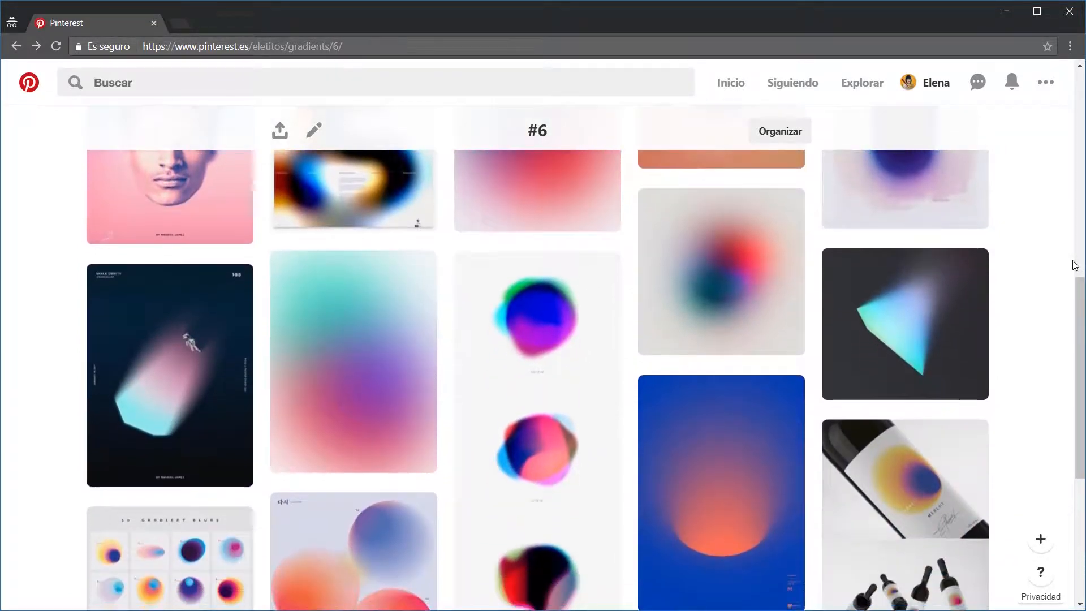
scroll(1075, 266, down, 2)
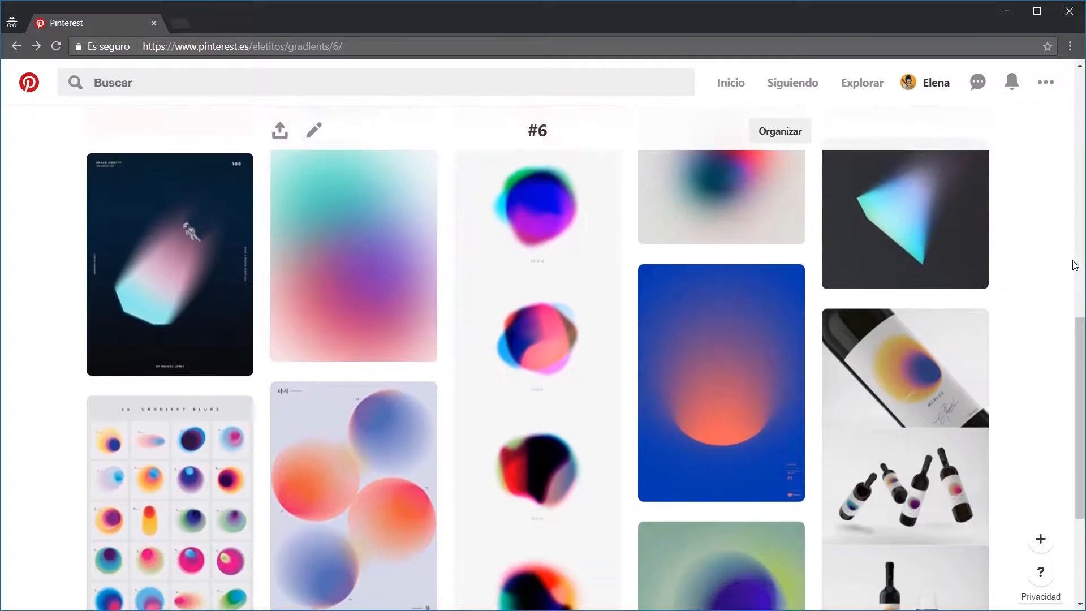
scroll(1074, 265, down, 1)
scroll(1074, 266, down, 1)
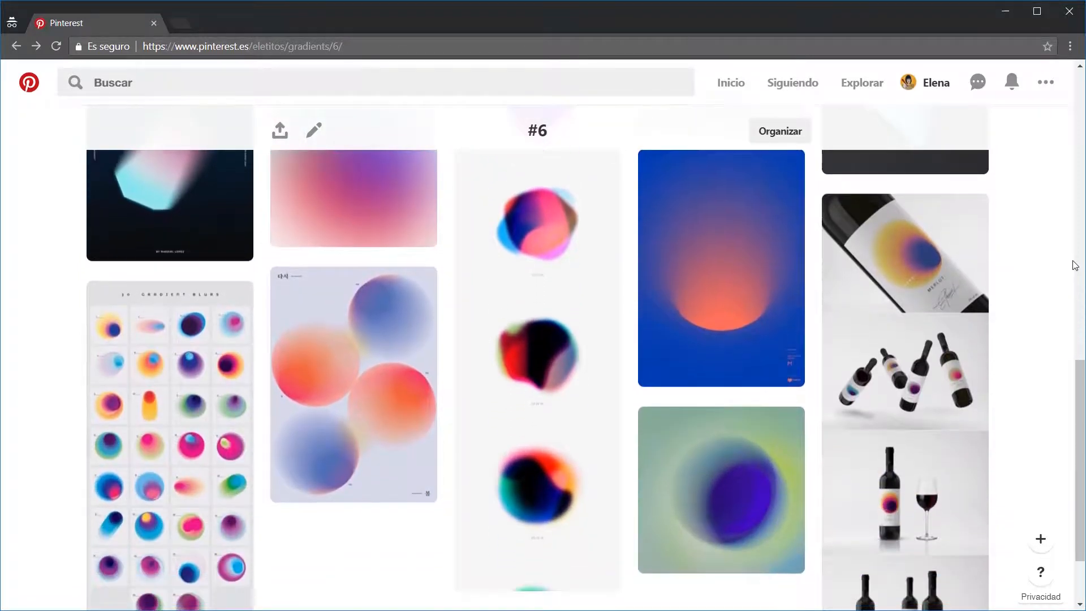
scroll(1074, 266, down, 2)
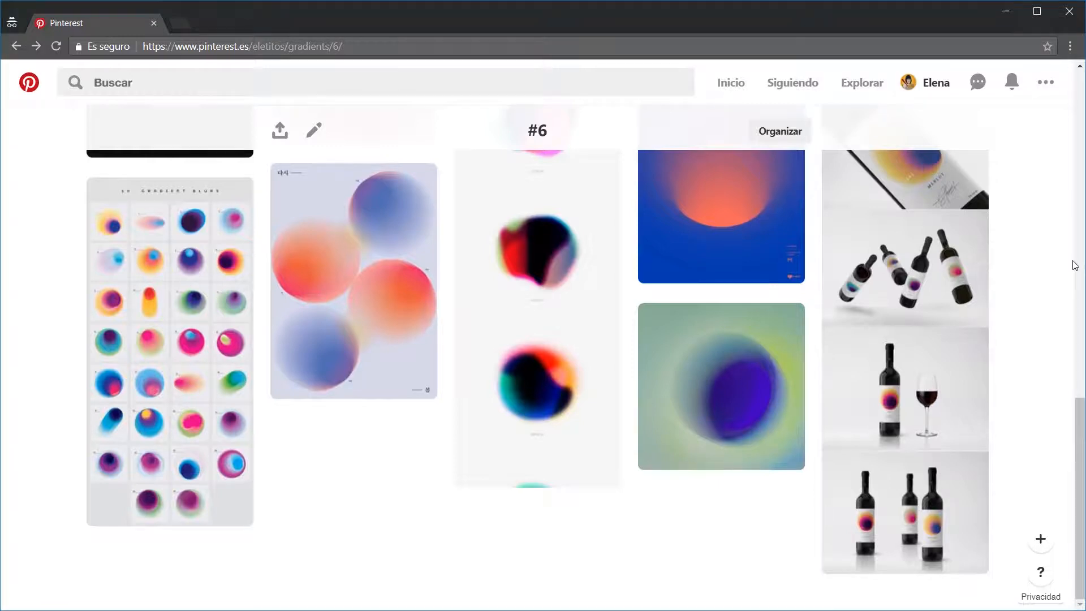
scroll(1075, 266, up, 1)
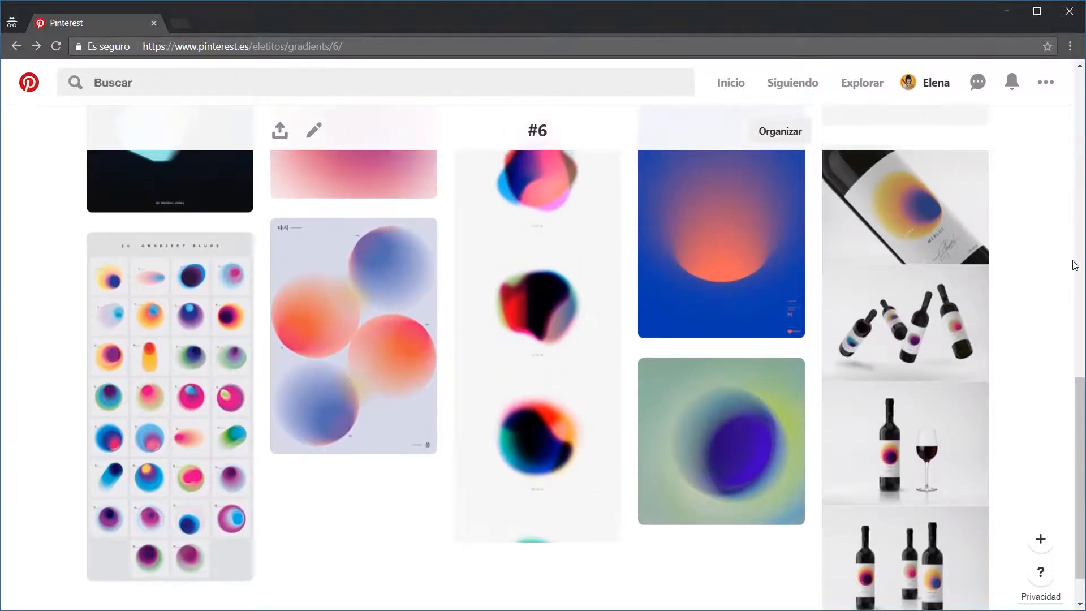
scroll(1074, 265, up, 1)
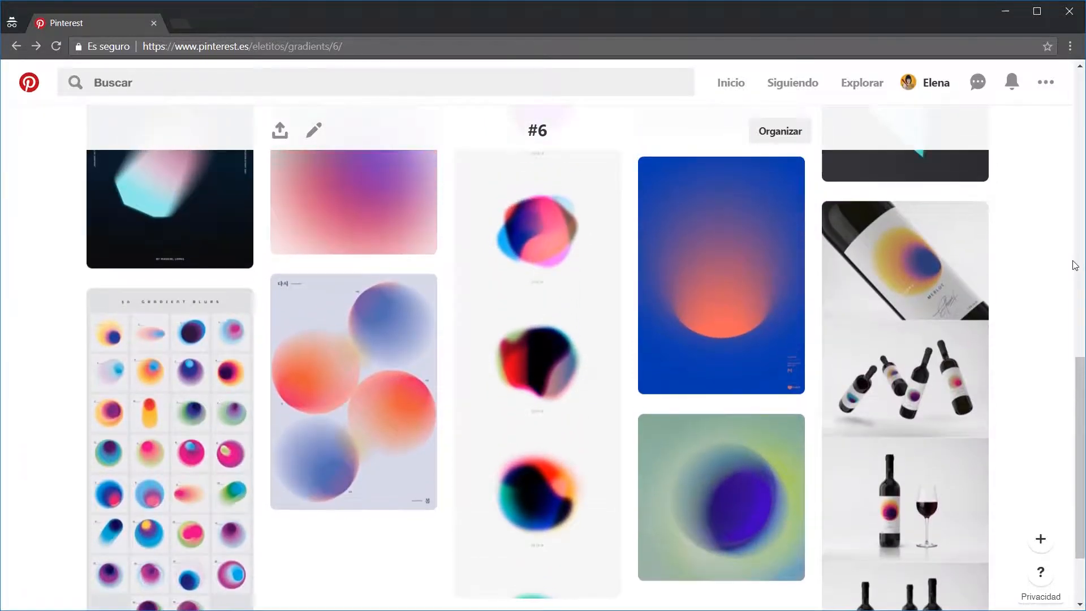
scroll(1074, 265, up, 1)
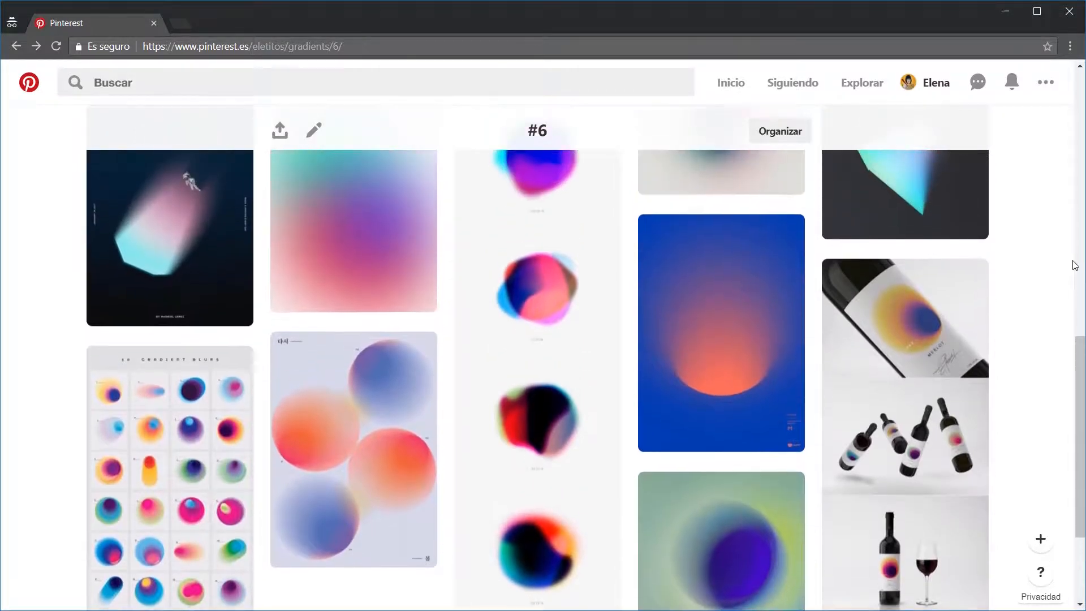
scroll(1074, 265, up, 1)
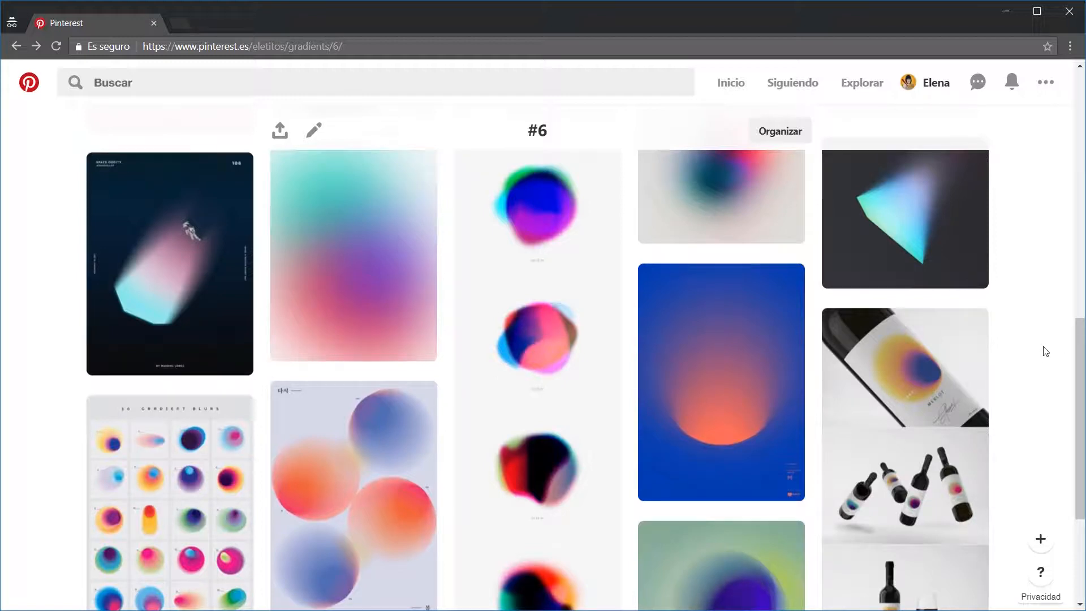
scroll(1045, 351, up, 4)
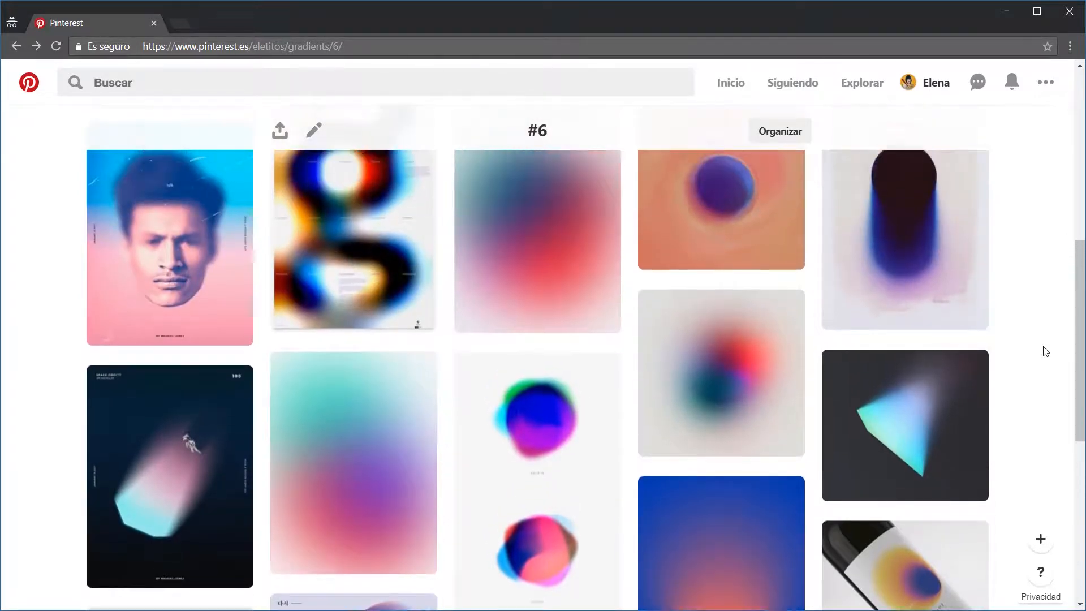
scroll(1046, 351, up, 5)
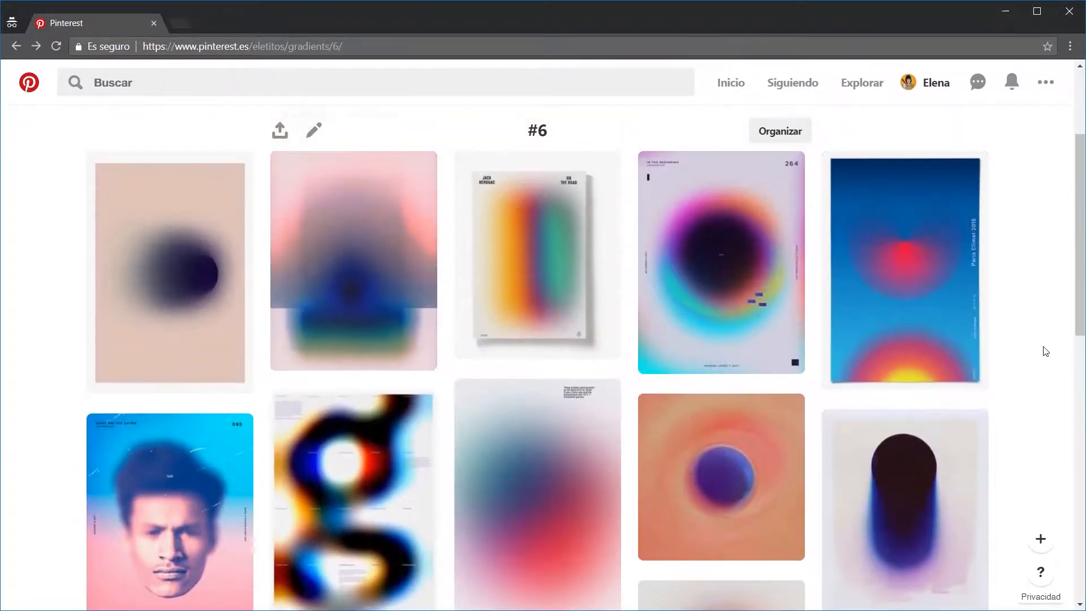
scroll(1046, 351, up, 3)
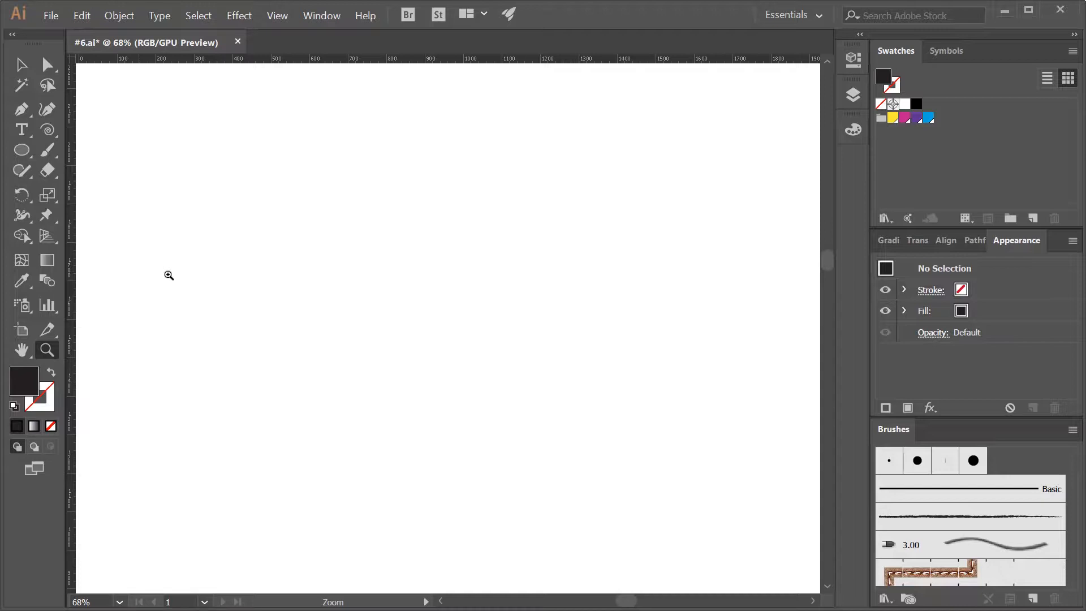
Step: In Illustrator, draw a small circle near the artboard's upper-left area and fill it with the default white-to-black linear gradient
key(l)
drag(157, 205, 201, 246)
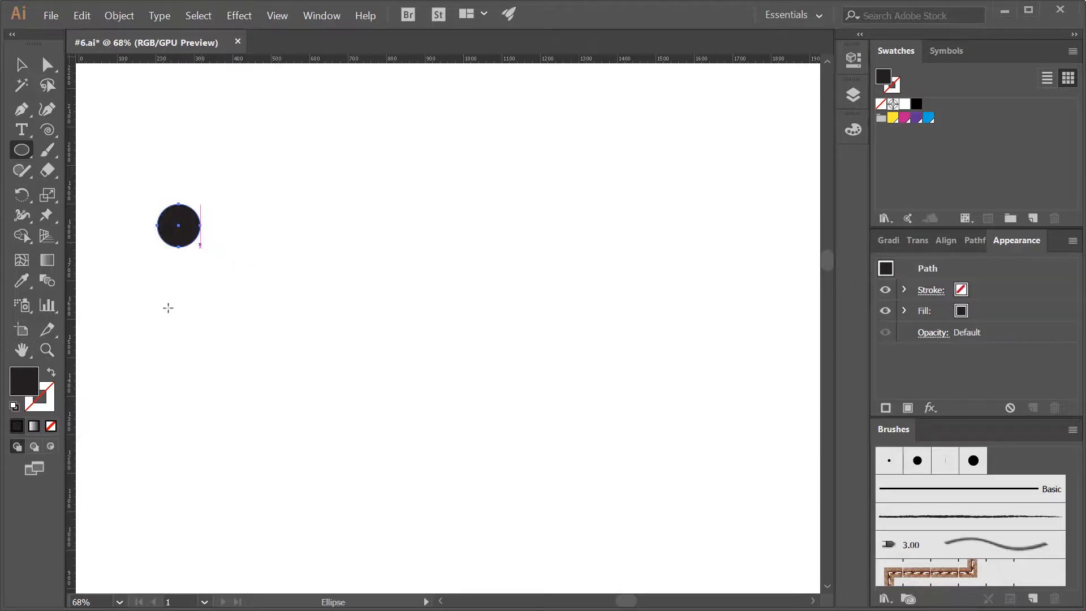
click(34, 427)
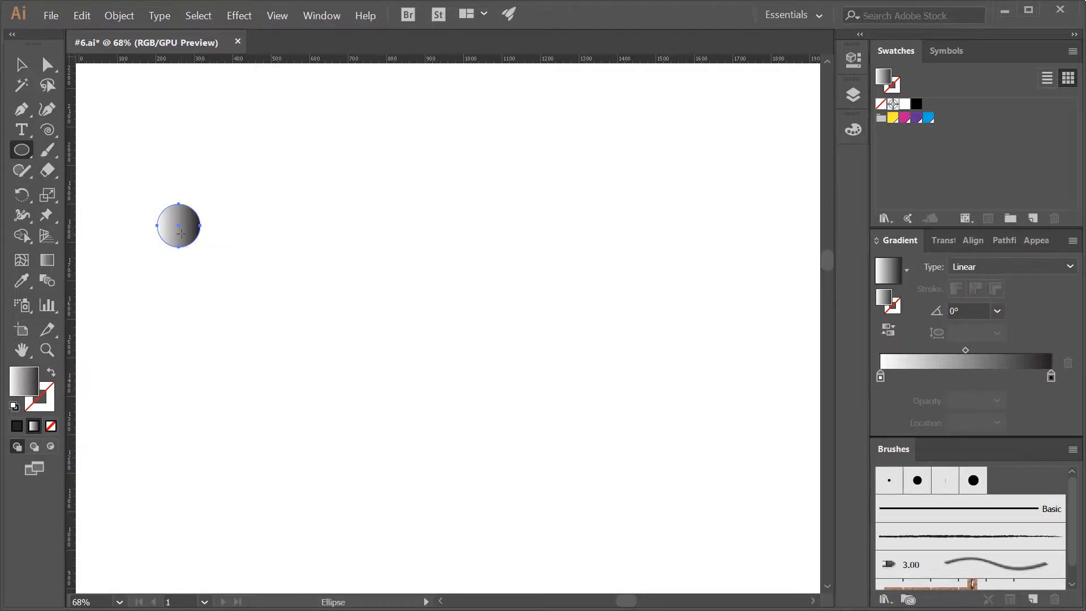
Step: Try to create an art brush directly from the gradient-filled circle
key(v)
mouse_move(181, 233)
mouse_down()
mouse_move(623, 439)
mouse_move(961, 537)
mouse_up()
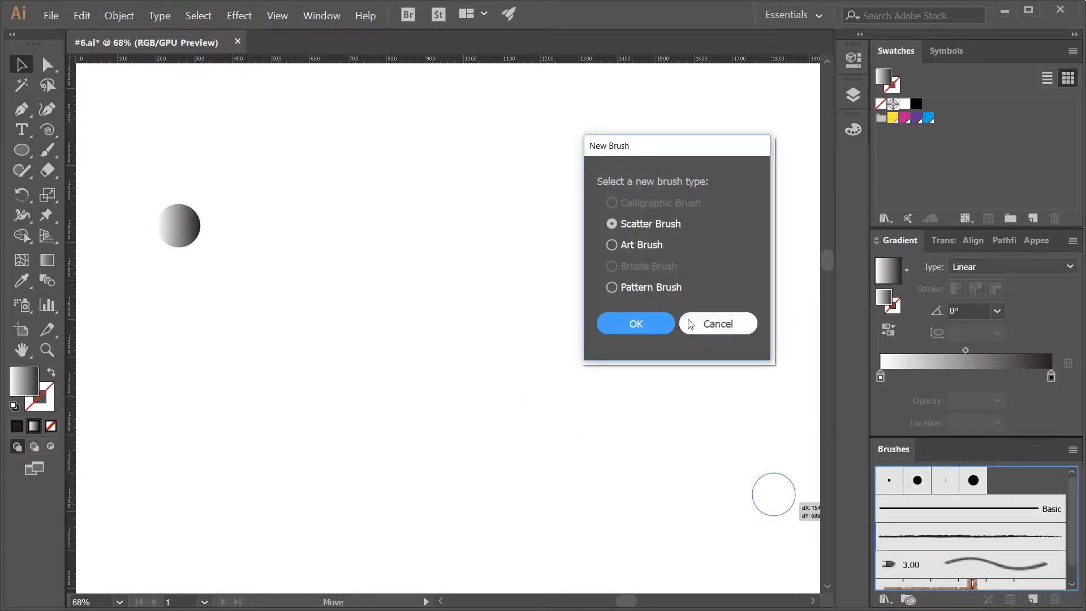
click(612, 246)
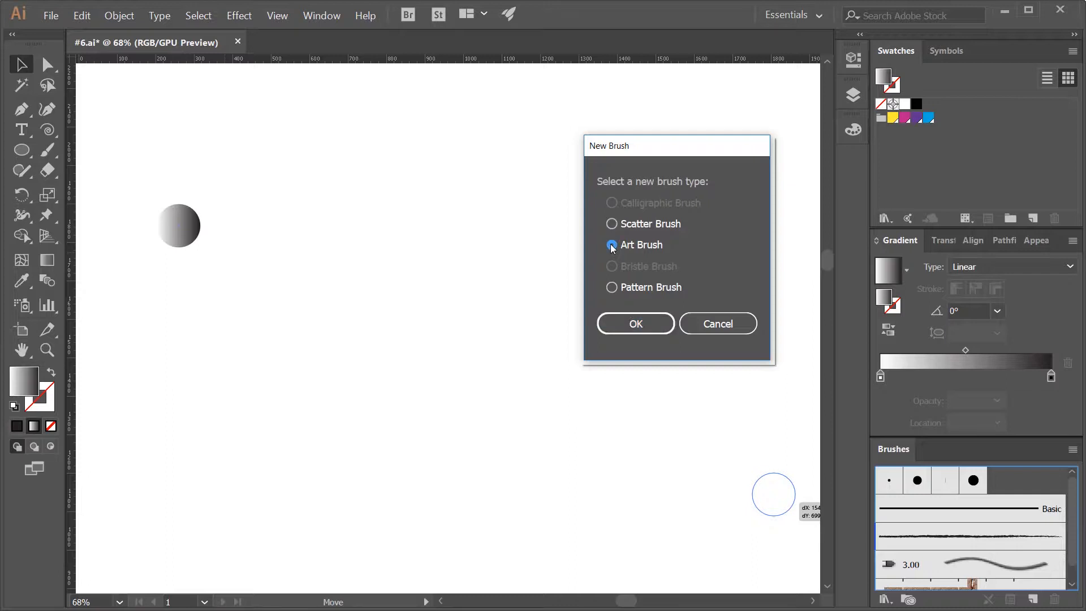
click(630, 326)
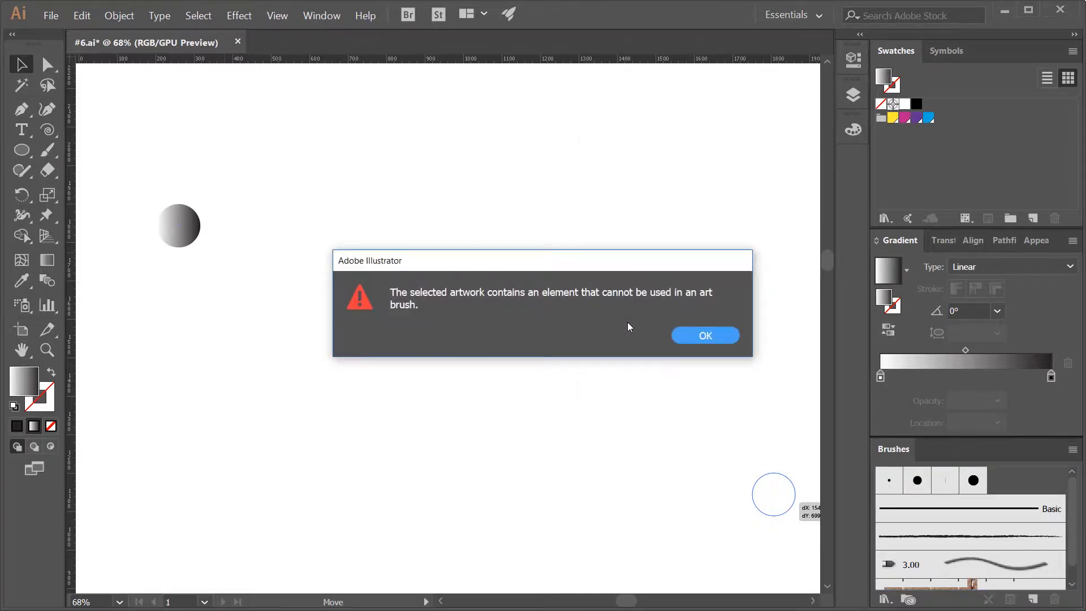
click(719, 339)
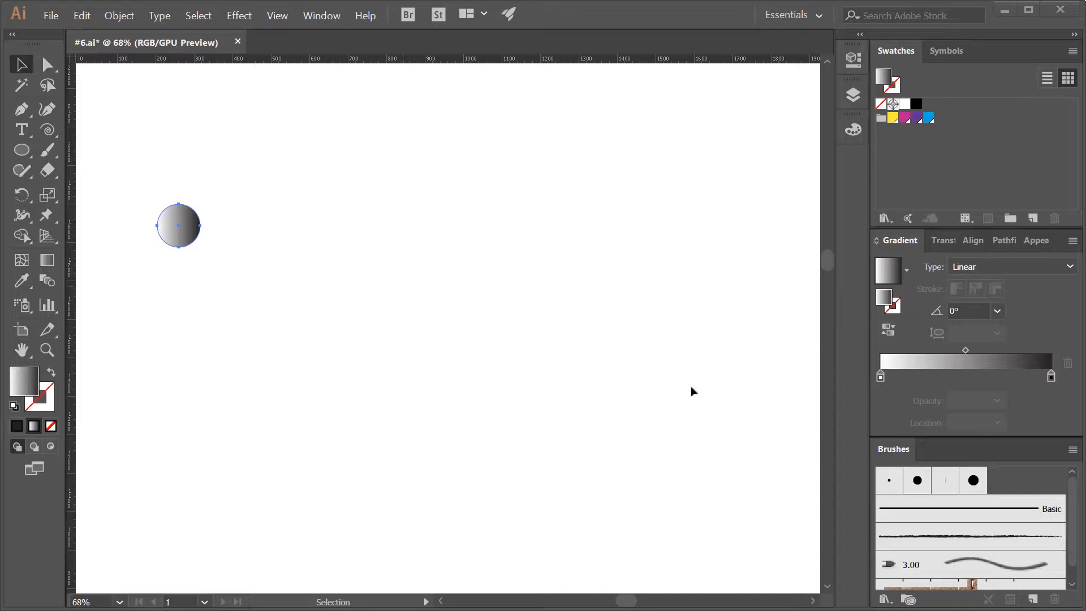
Step: Expand the circle's gradient fill into 255 objects
click(119, 17)
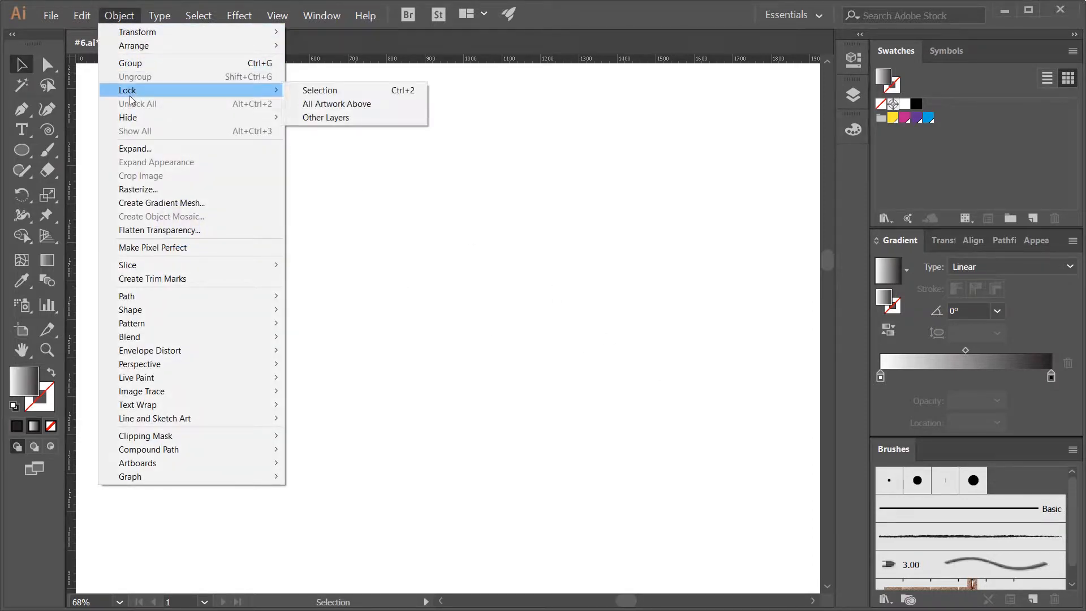
click(136, 148)
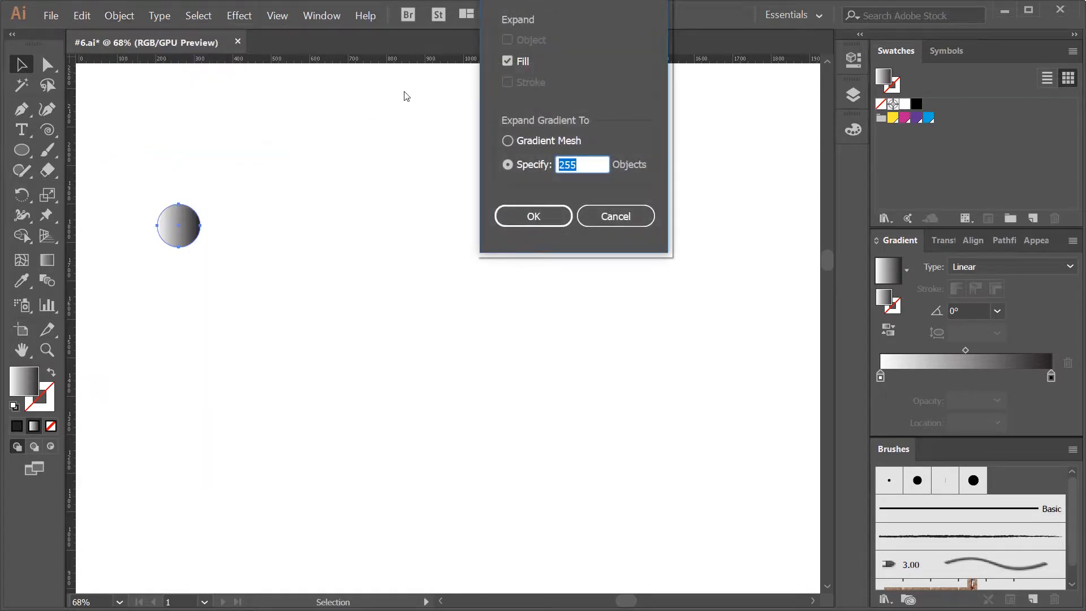
drag(544, 0, 426, 158)
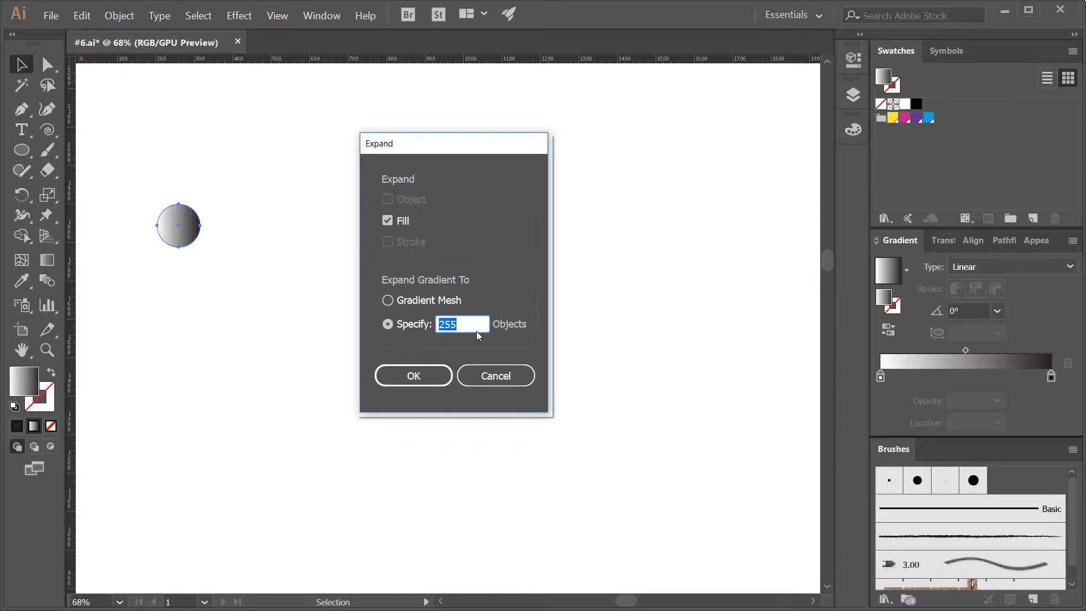
click(417, 384)
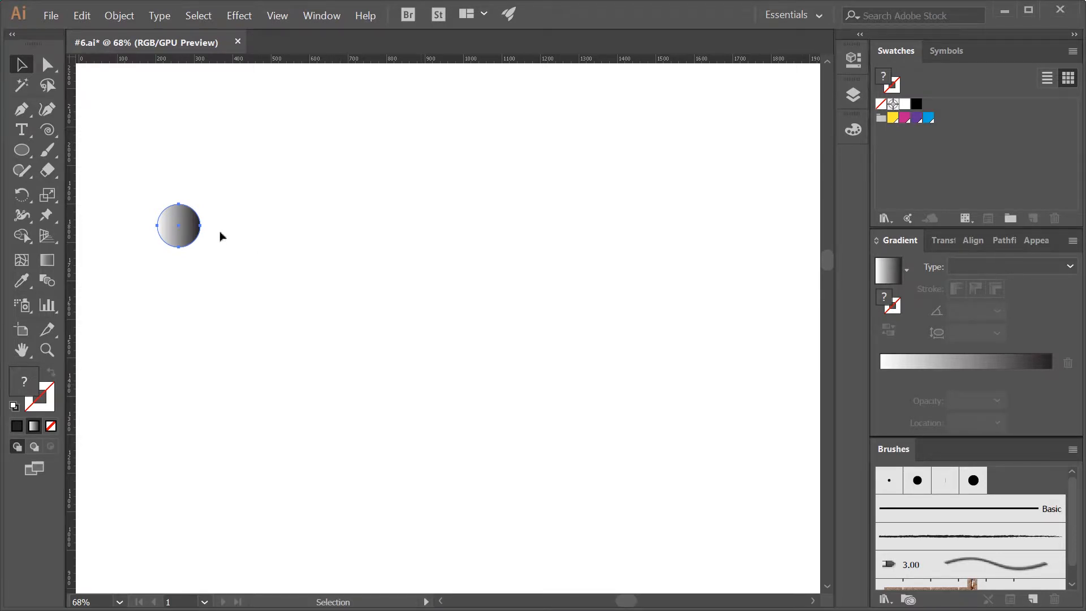
Step: Create a new art brush from the expanded gradient circle, keeping the default brush options
mouse_move(190, 242)
mouse_down()
mouse_move(751, 475)
mouse_move(936, 518)
mouse_up()
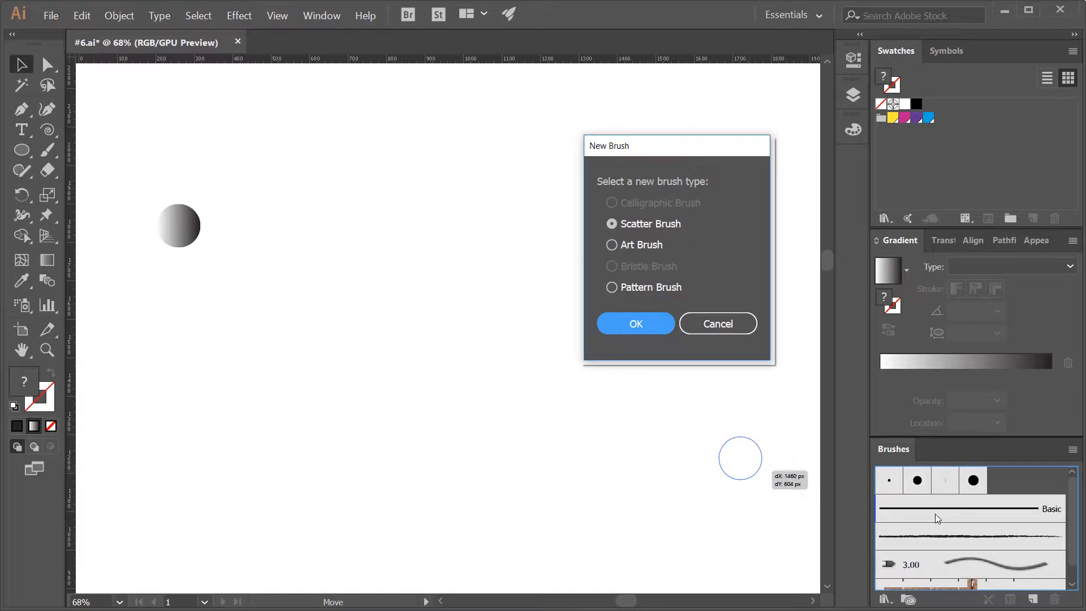
click(611, 245)
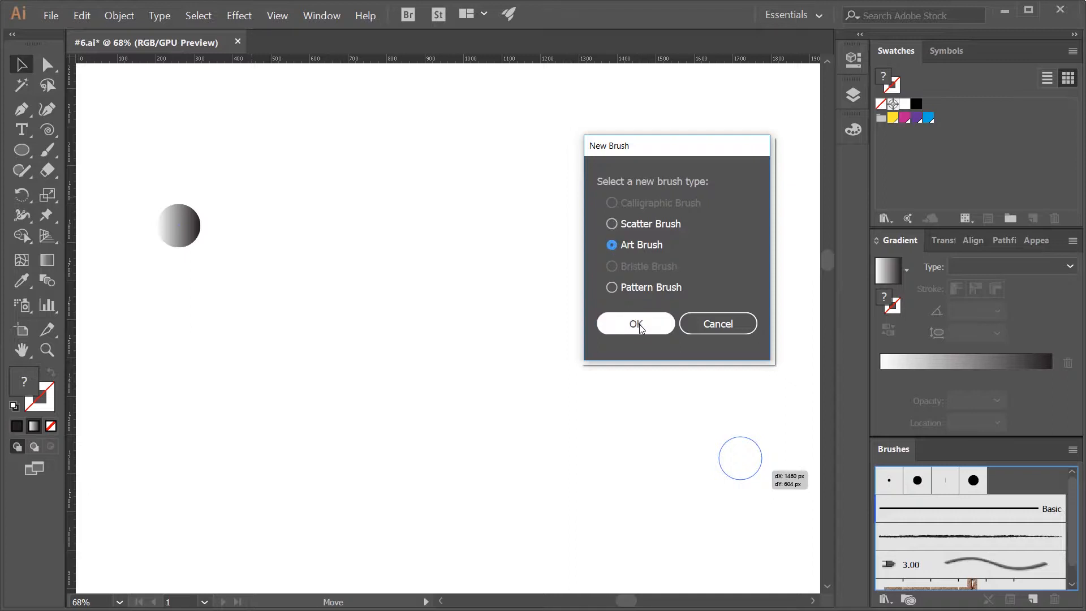
click(636, 324)
click(632, 534)
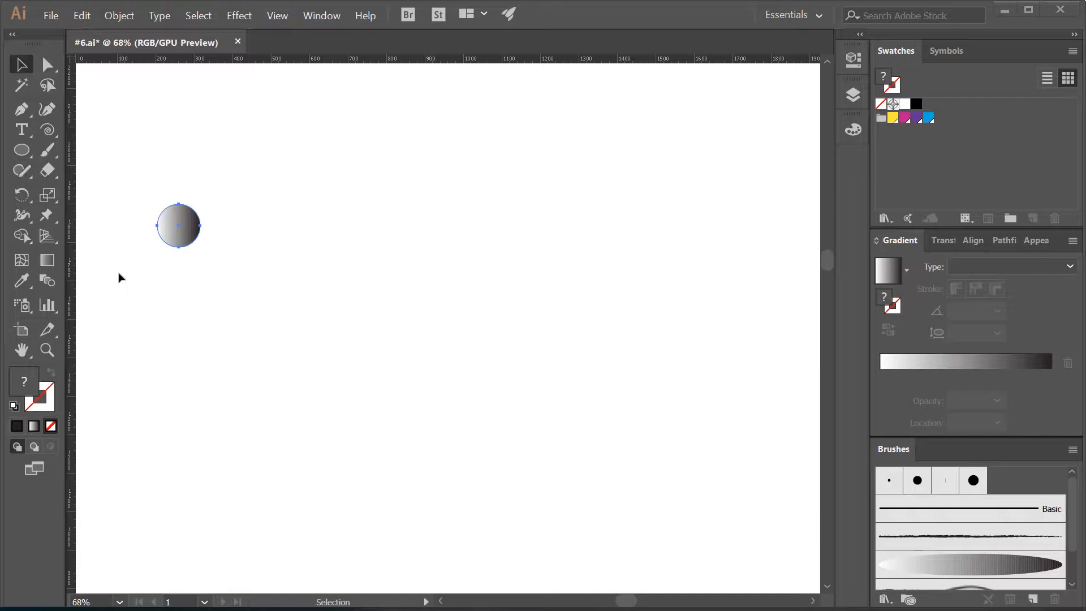
Step: Paint a flower-like cluster of short curved strokes around the middle of the artboard with the Paintbrush and the new gradient art brush
click(48, 150)
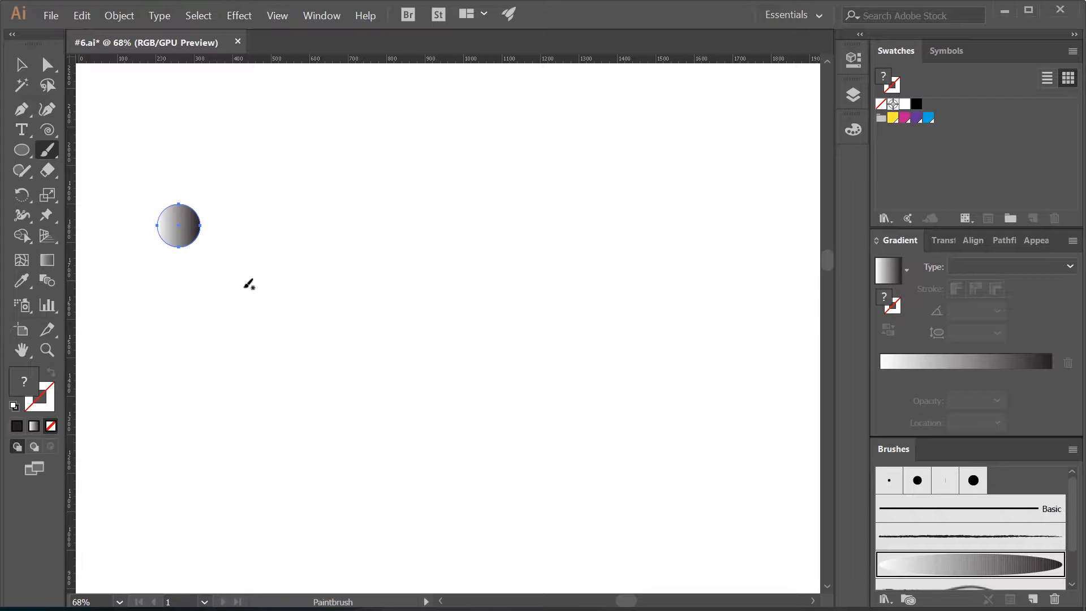
mouse_move(292, 218)
mouse_down()
mouse_move(436, 363)
mouse_move(420, 371)
mouse_up()
drag(362, 198, 408, 323)
drag(419, 173, 424, 291)
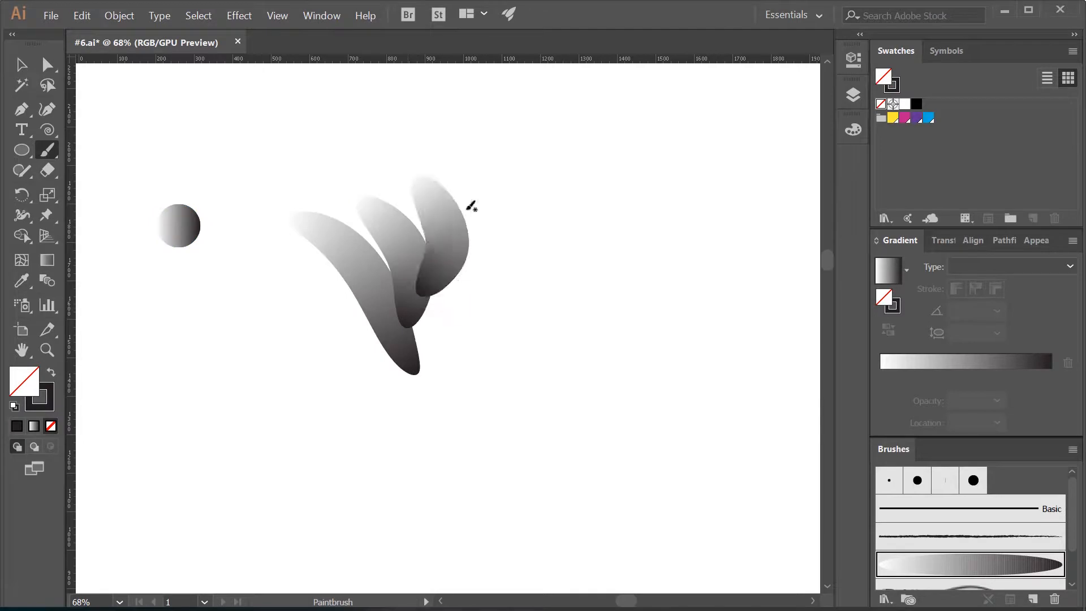
mouse_move(469, 198)
mouse_down()
mouse_move(454, 301)
mouse_move(416, 344)
mouse_move(447, 362)
mouse_up()
drag(427, 317, 421, 399)
drag(459, 312, 464, 409)
drag(317, 433, 393, 323)
drag(353, 461, 399, 318)
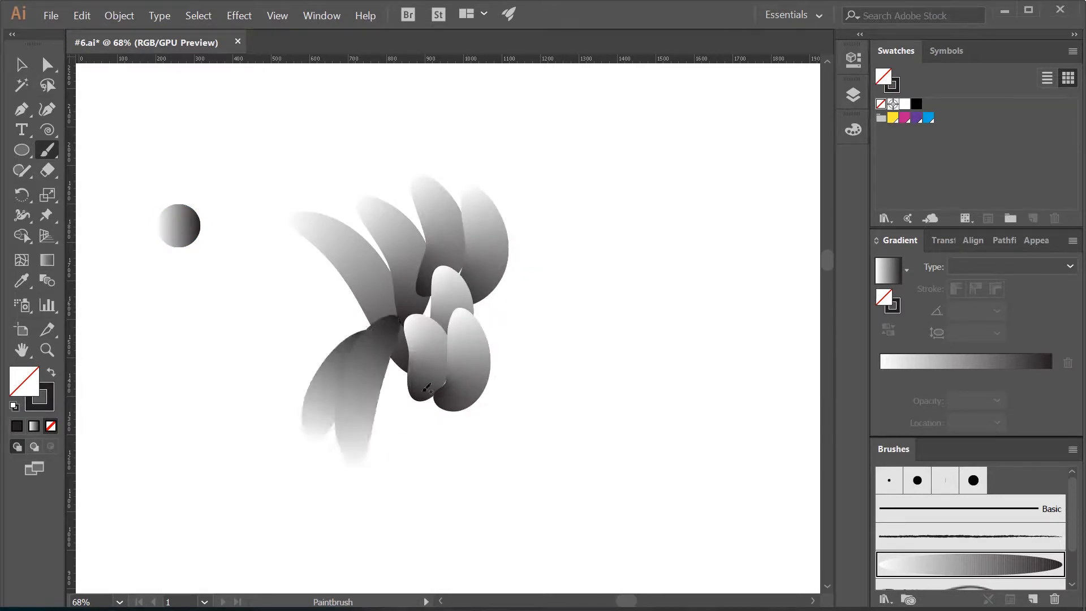
drag(399, 455, 416, 358)
drag(447, 444, 434, 399)
drag(521, 442, 487, 370)
drag(622, 340, 497, 337)
drag(575, 249, 521, 308)
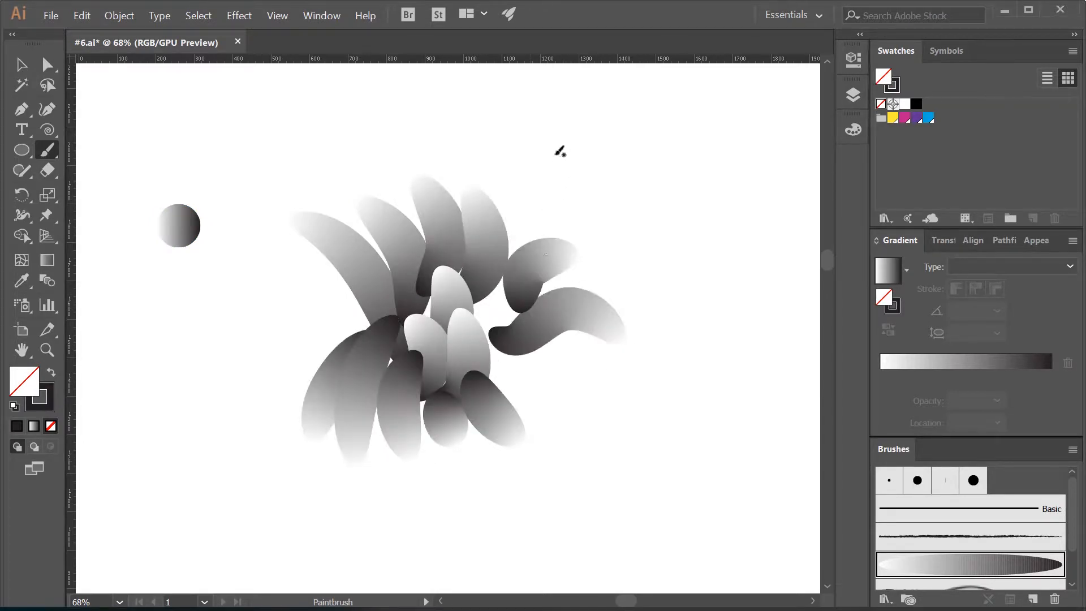
drag(551, 148, 497, 306)
drag(515, 376, 611, 396)
drag(565, 449, 480, 362)
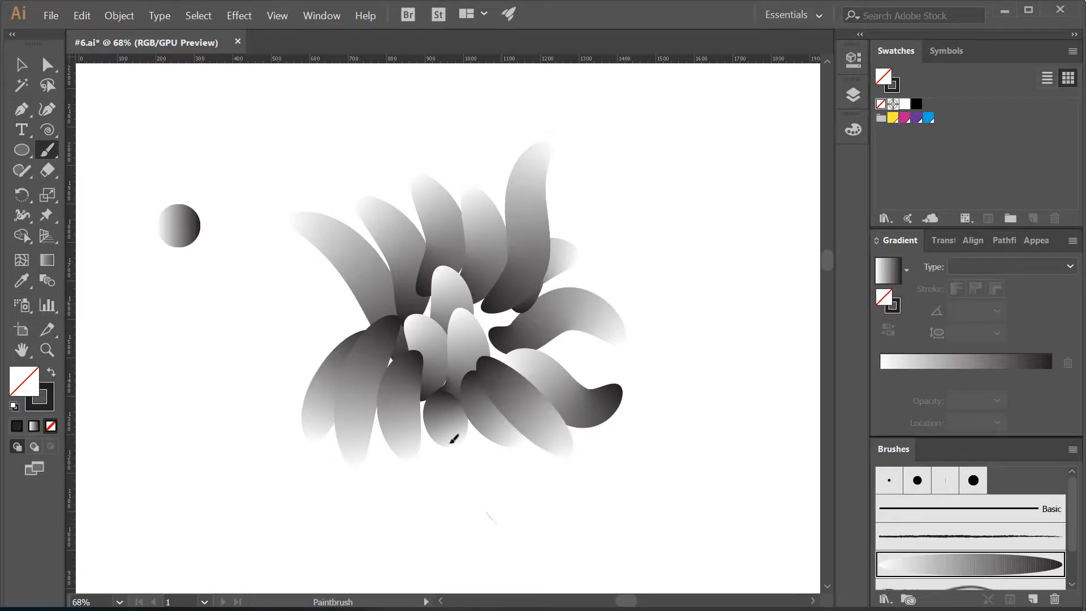
drag(489, 518, 446, 413)
drag(392, 512, 419, 420)
drag(308, 498, 362, 412)
drag(333, 268, 370, 297)
drag(325, 192, 387, 249)
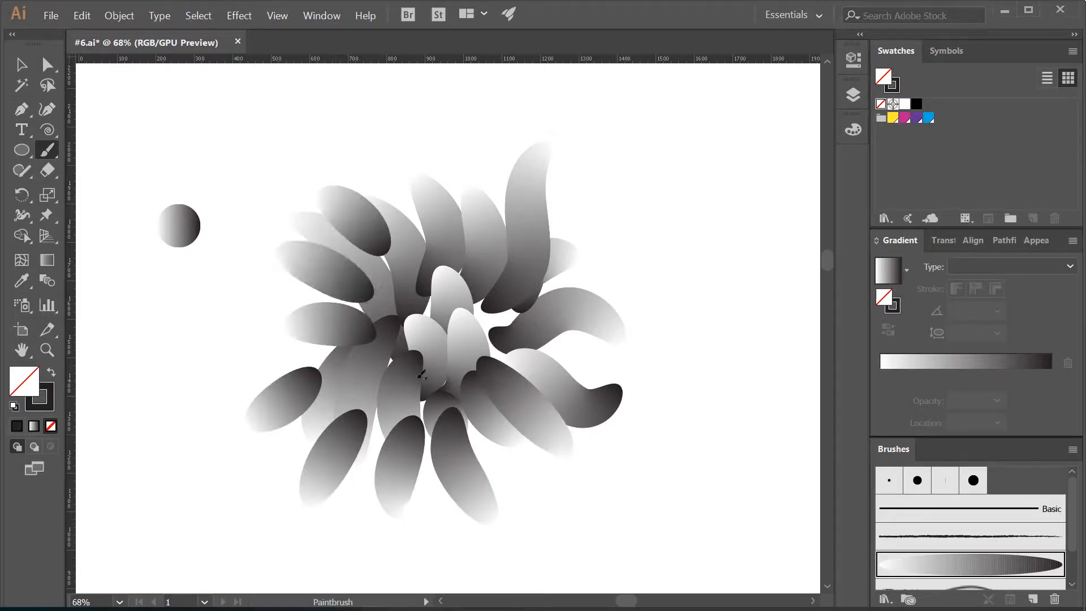
Step: Delete all the painted brush strokes together with the expanded gradient circle
key(v)
mouse_move(690, 554)
mouse_down()
mouse_move(605, 529)
mouse_move(206, 311)
mouse_move(131, 169)
mouse_move(132, 129)
mouse_move(138, 215)
mouse_up()
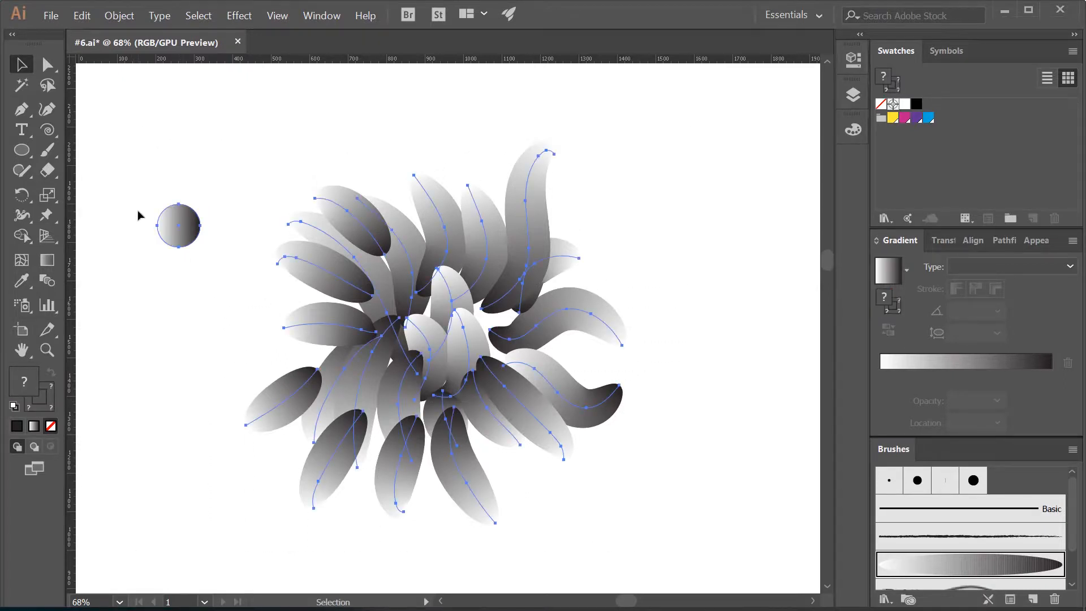
key(Delete)
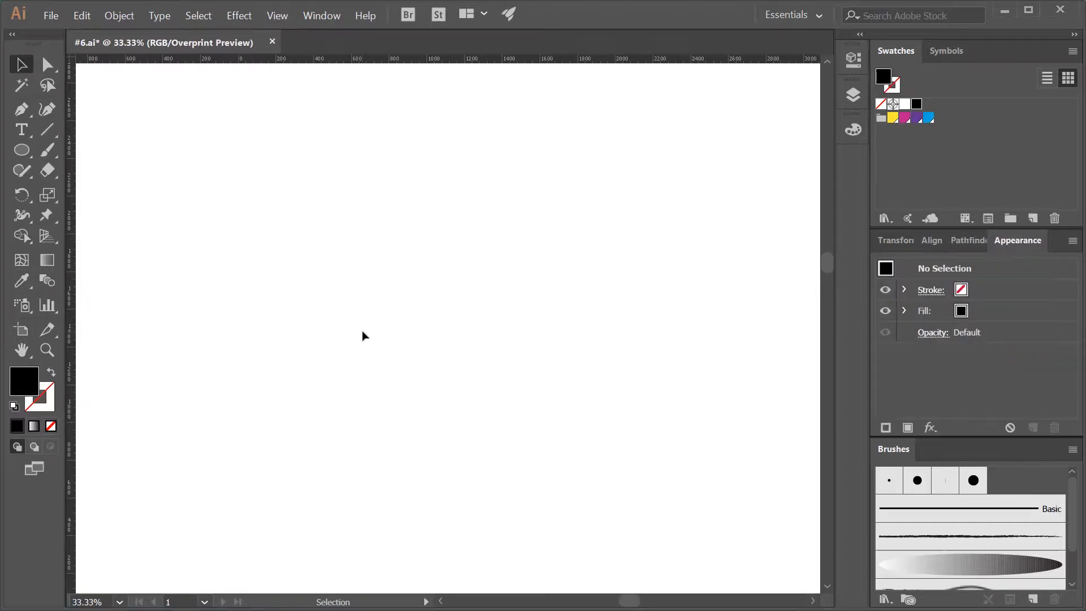
Step: Draw a small black circle without a stroke and duplicate it into a horizontal row of eight evenly spaced circles
key(l)
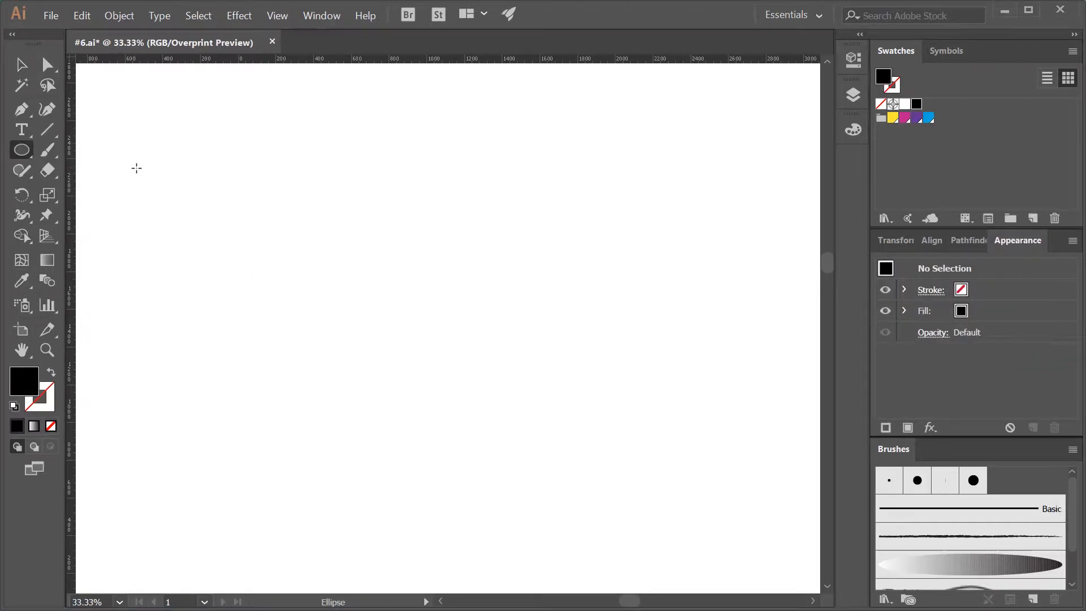
mouse_move(137, 168)
mouse_down()
mouse_move(171, 203)
mouse_move(228, 201)
mouse_up()
key(v)
key(a)
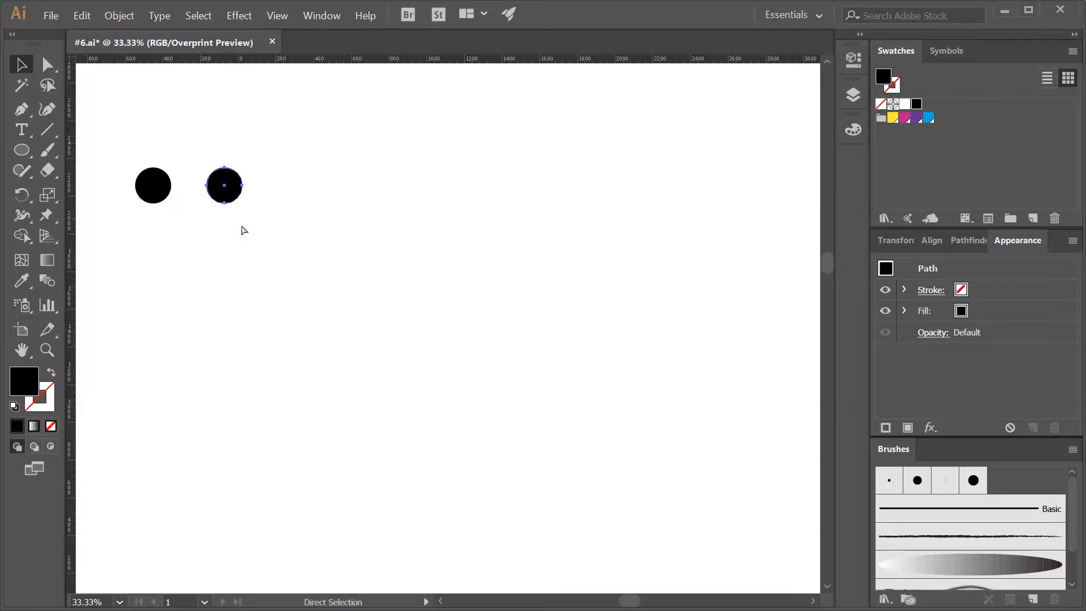
key(ctrl+d)
key(ctrl+d)
key(ctrl+d)
key(ctrl+d)
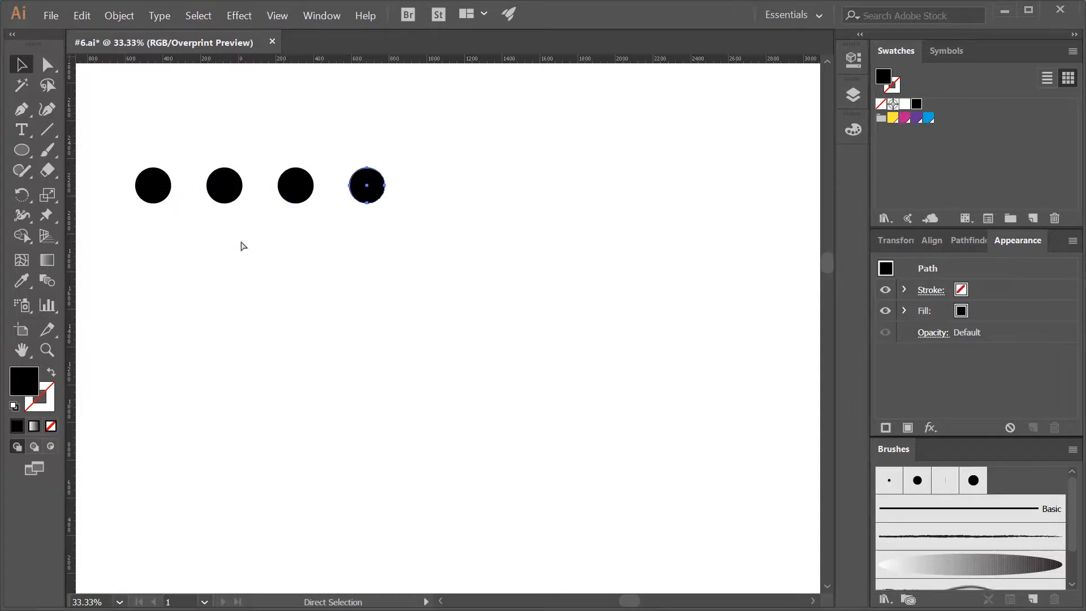
key(ctrl+d)
key(ctrl+d)
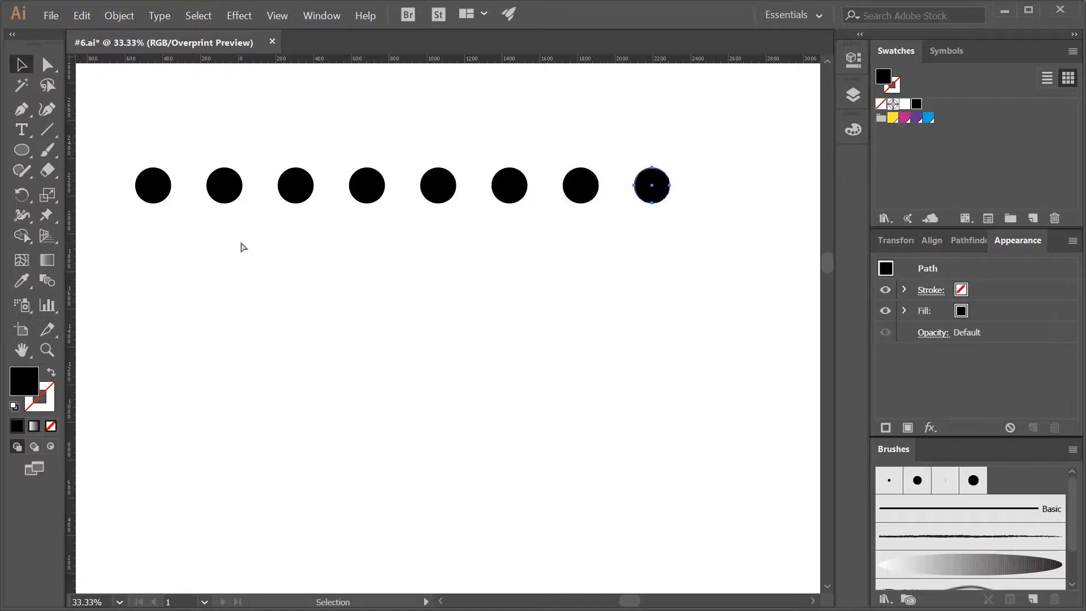
Step: Recolor the eight circles in consecutive pairs with the blue, purple, magenta and yellow swatches
drag(254, 238, 110, 153)
click(929, 118)
drag(377, 234, 266, 148)
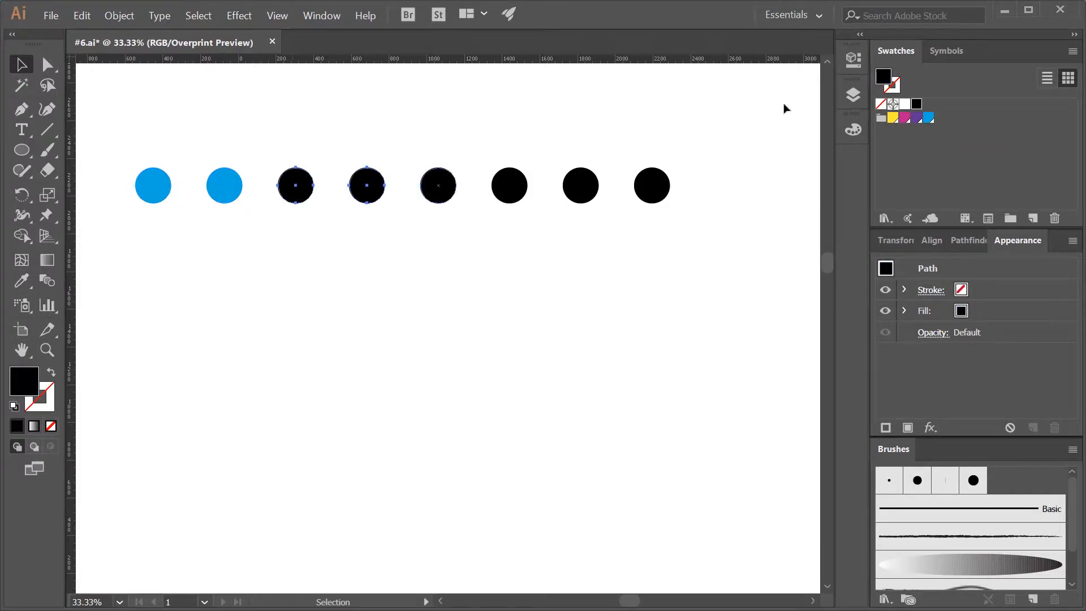
click(917, 117)
drag(542, 232, 412, 157)
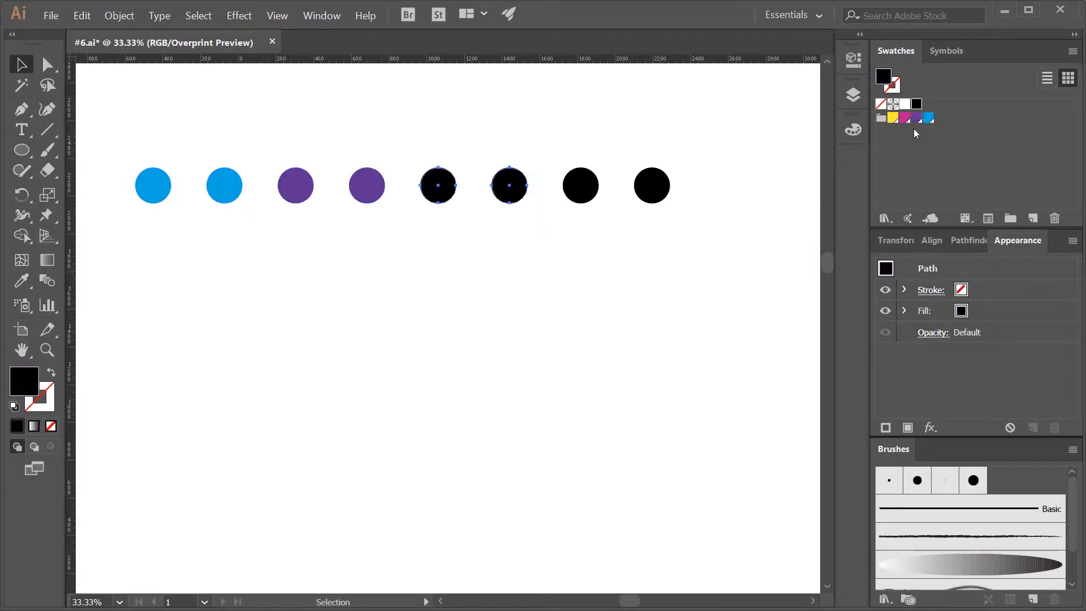
click(904, 118)
drag(687, 229, 554, 148)
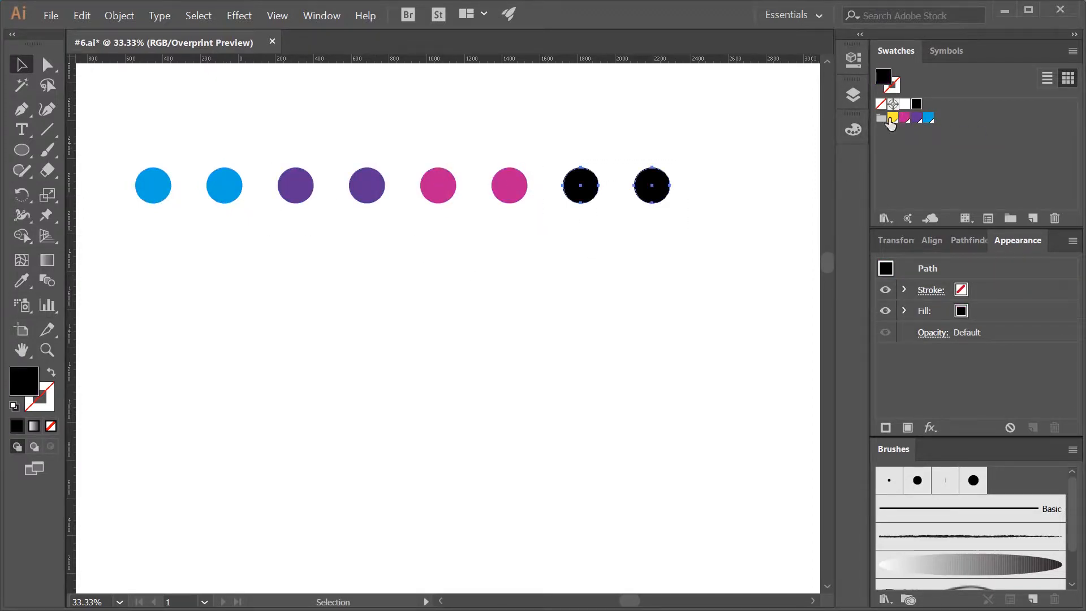
click(893, 118)
click(703, 265)
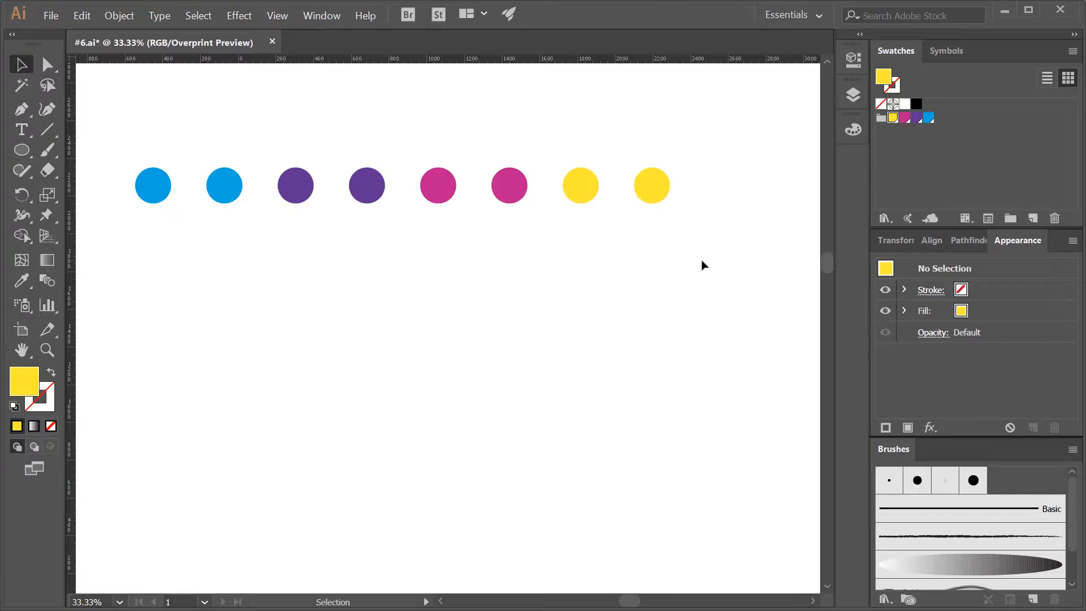
Step: Scale all circles except the first blue one uniformly to 90%
drag(706, 259, 201, 122)
right_click(220, 188)
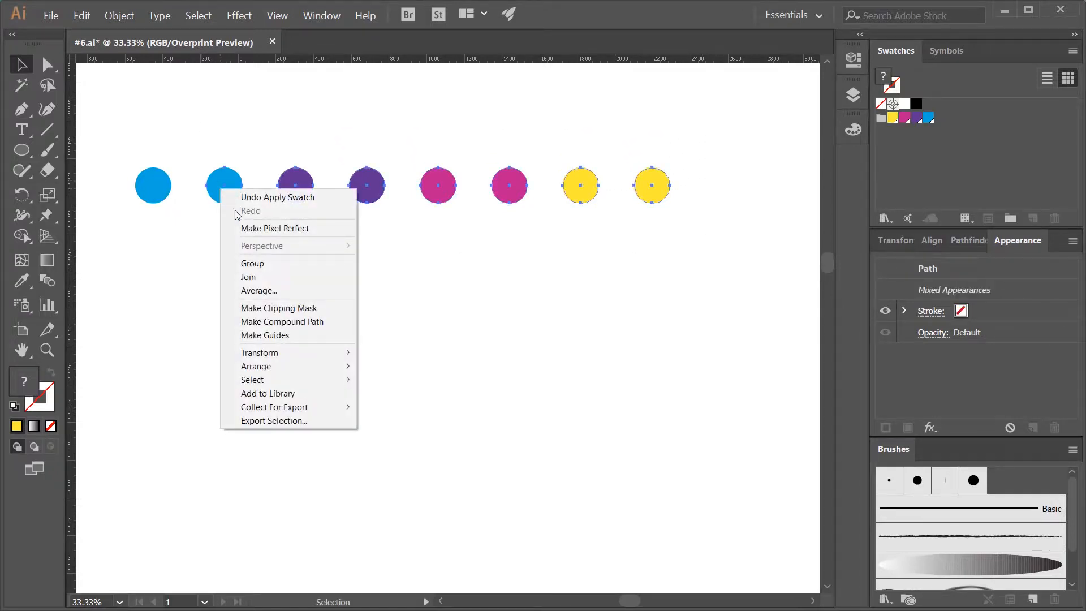
mouse_move(315, 354)
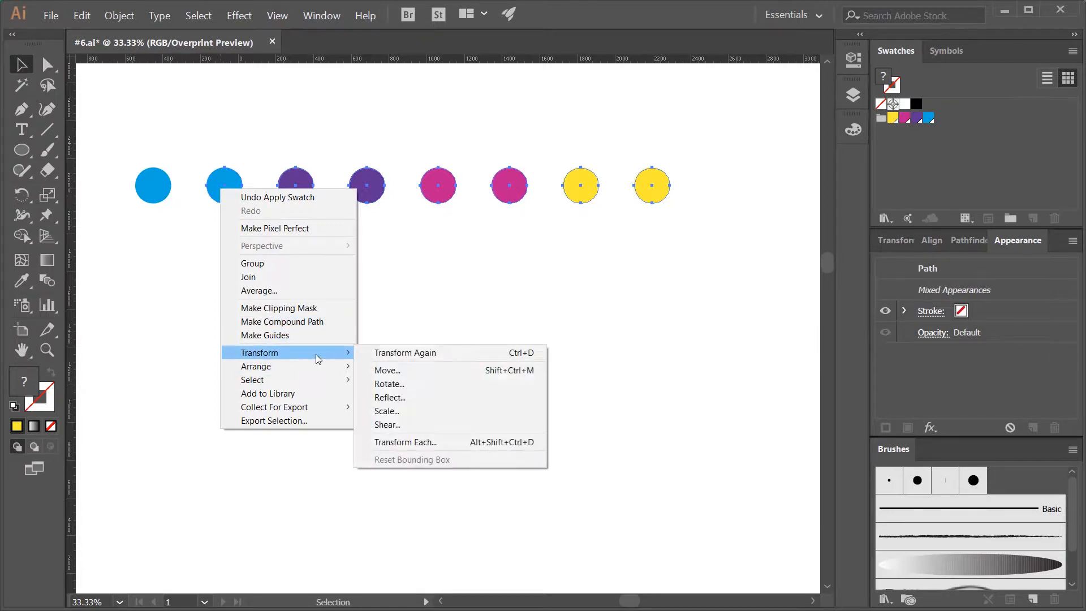
click(448, 412)
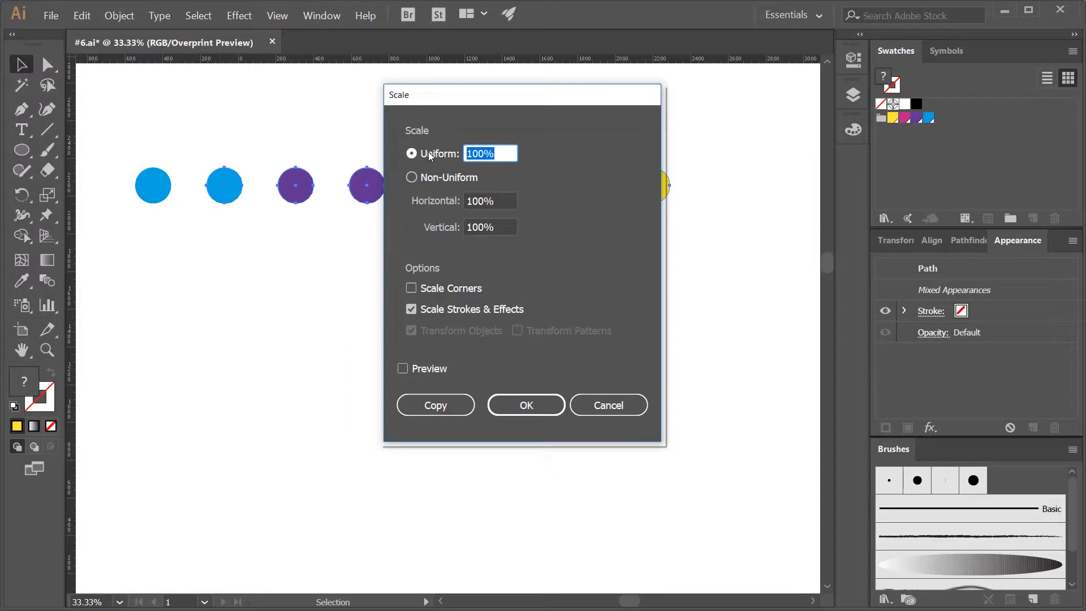
text(90)
key(Return)
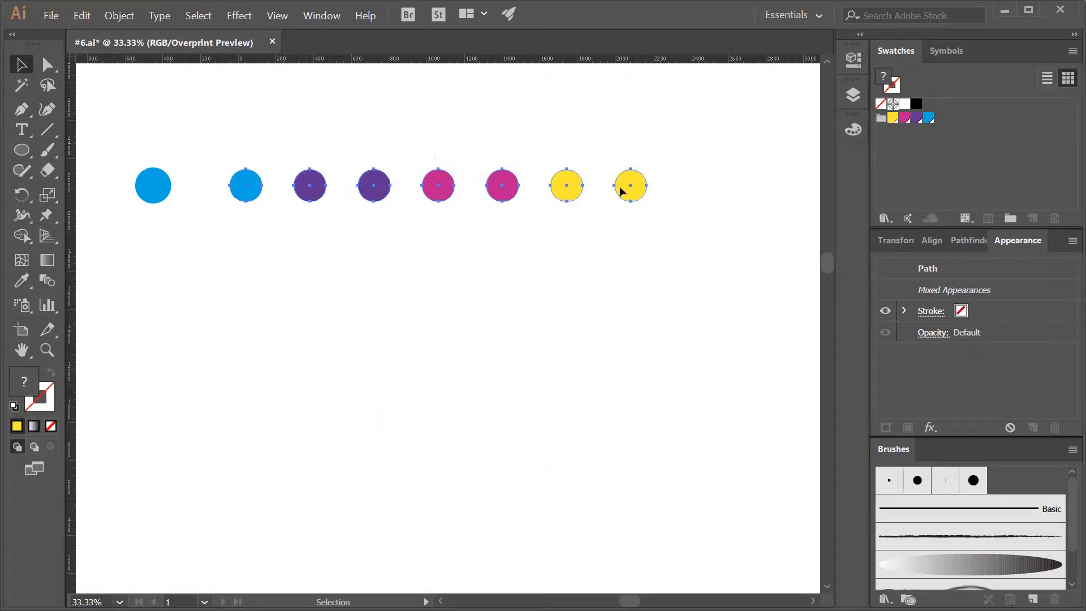
Step: Repeat the 90% scaling, leaving out one more leading circle each time, until only the last yellow circle is scaled
drag(676, 219, 289, 156)
key(ctrl+d)
drag(667, 208, 355, 163)
key(ctrl+d)
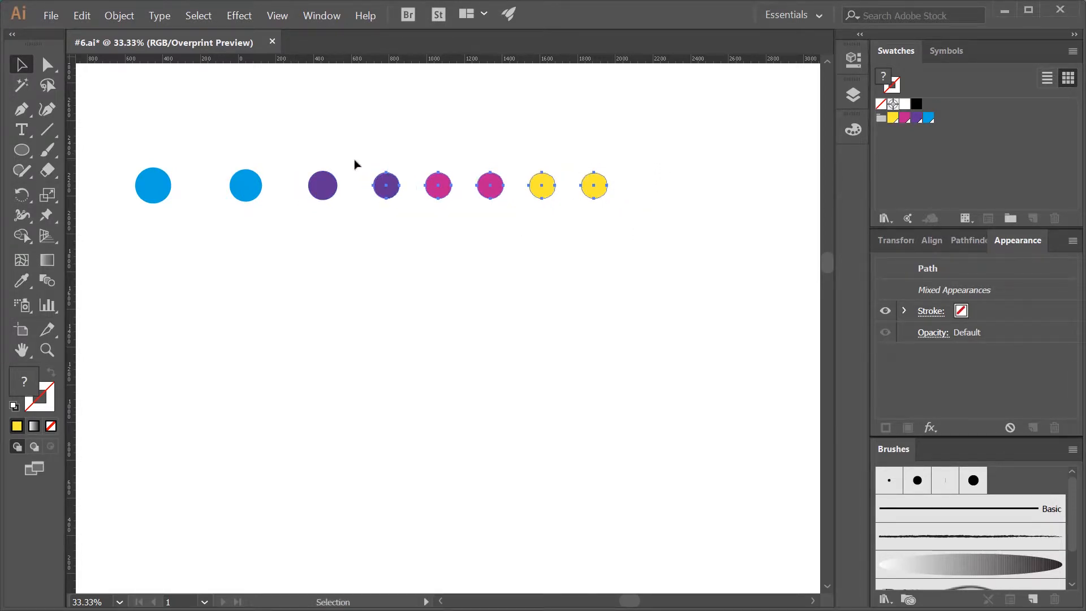
drag(626, 207, 413, 170)
key(ctrl+d)
drag(622, 245, 466, 143)
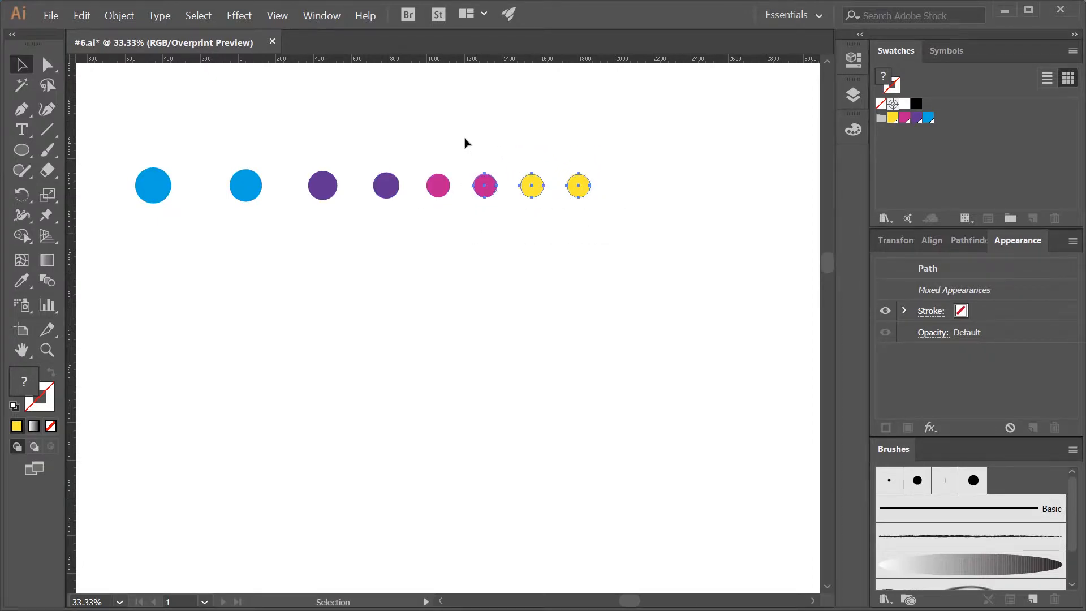
key(ctrl+d)
drag(630, 227, 499, 150)
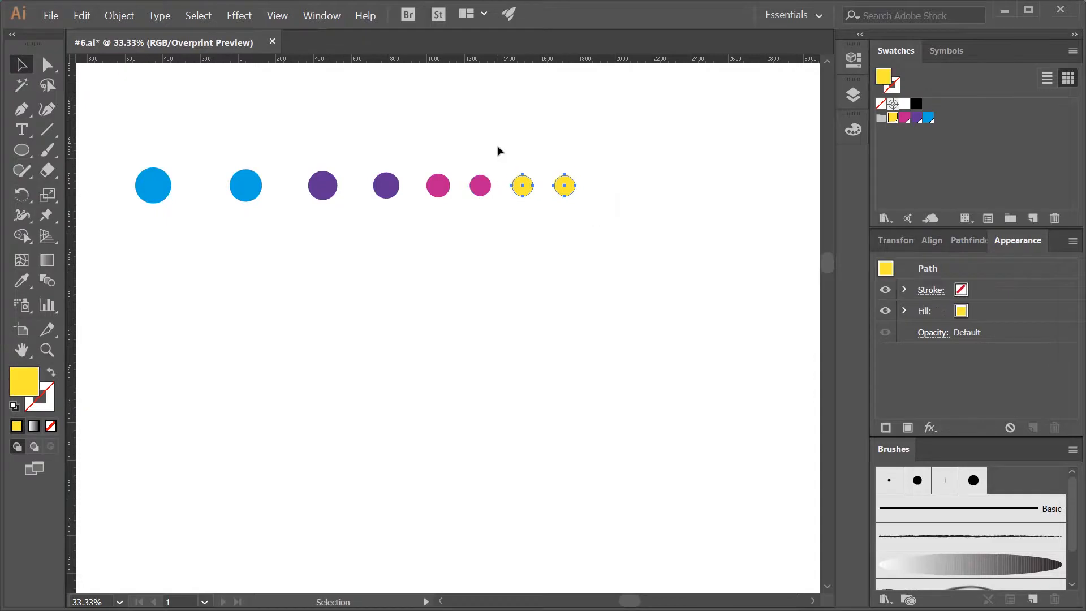
key(ctrl+d)
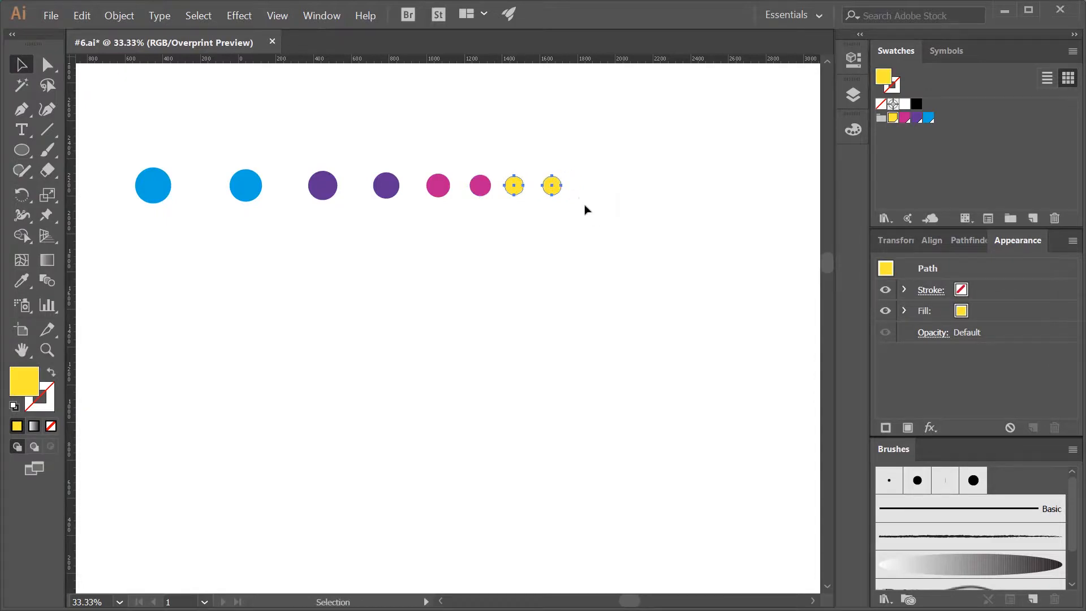
drag(586, 210, 539, 170)
key(ctrl+d)
key(ctrl+shift+a)
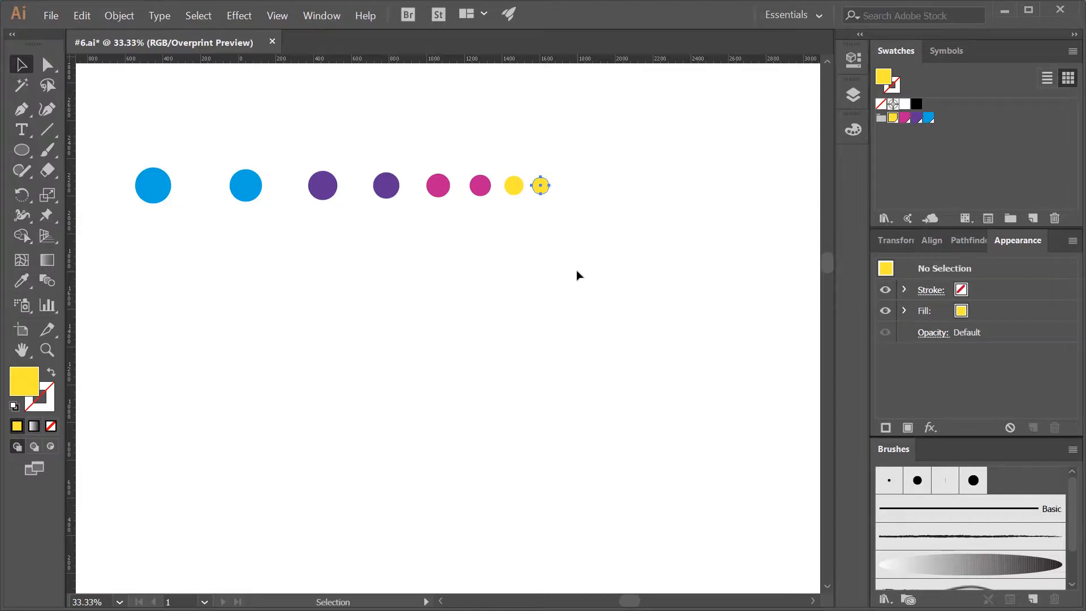
Step: Make a blend from all eight colored circles
drag(605, 267, 120, 126)
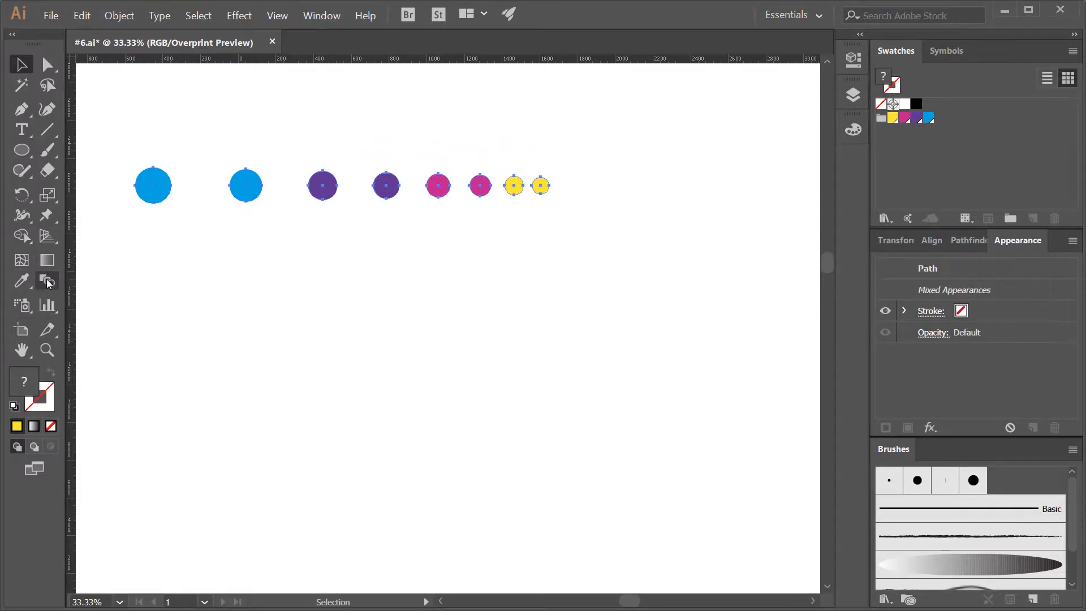
click(121, 17)
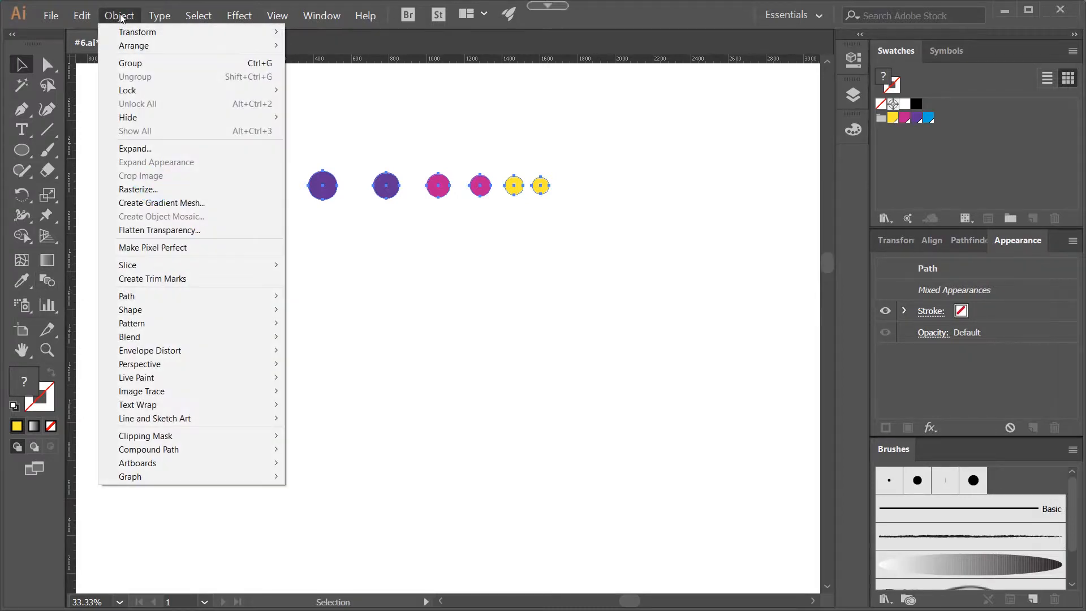
mouse_move(226, 339)
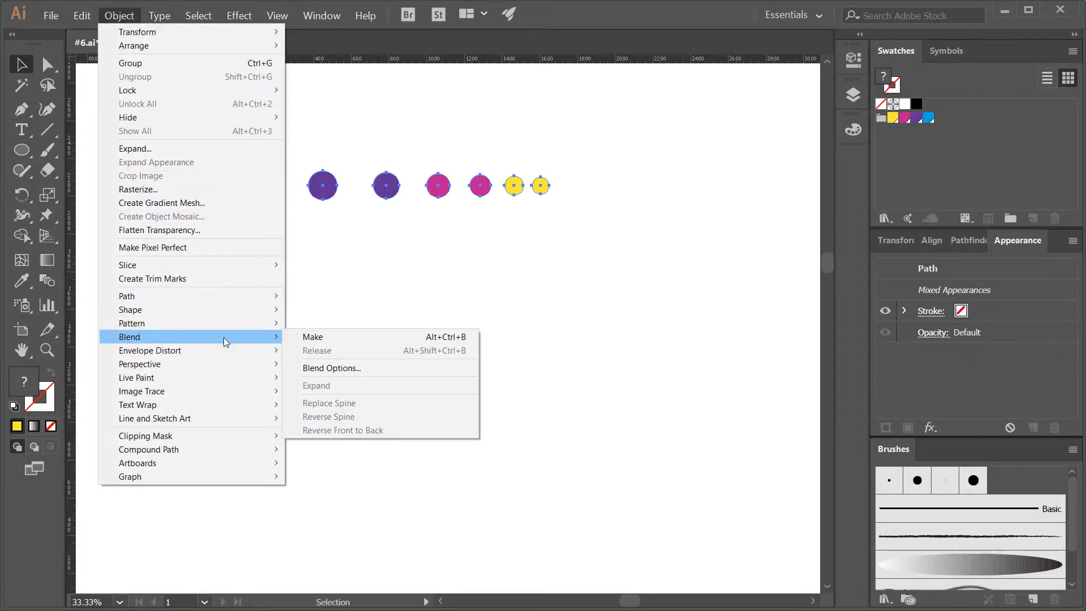
click(313, 338)
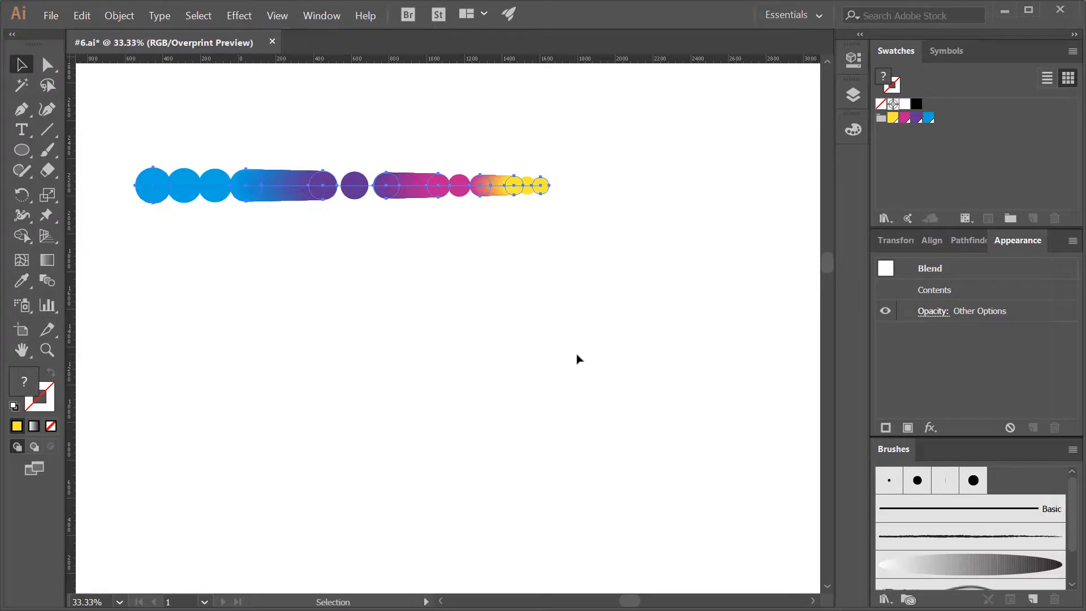
Step: Set the blend's spacing to Specified Steps with 60 steps
double_click(52, 284)
click(599, 183)
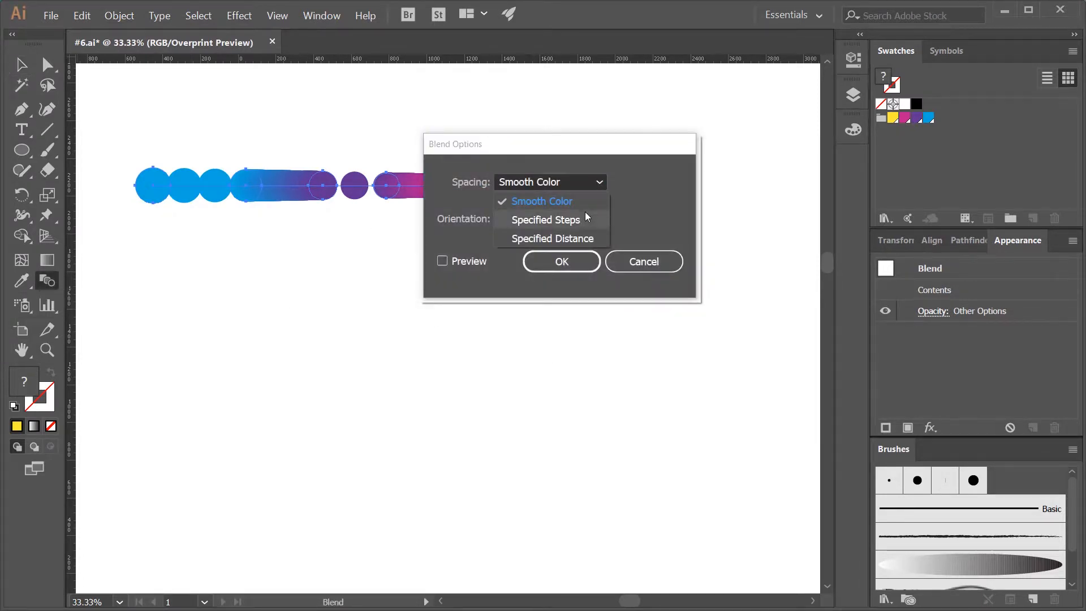
click(585, 212)
text(60)
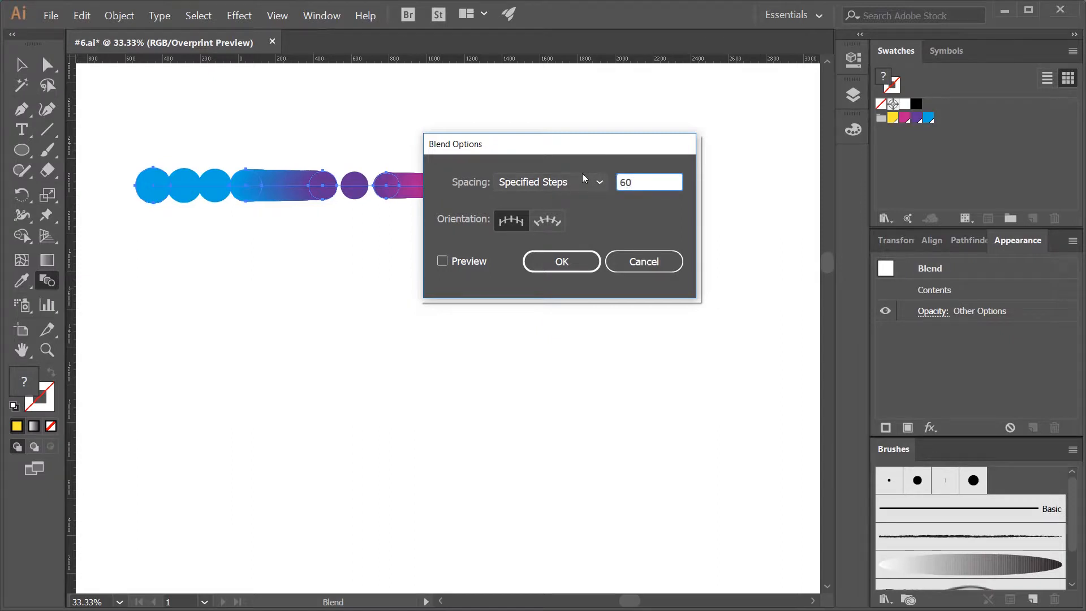
key(Return)
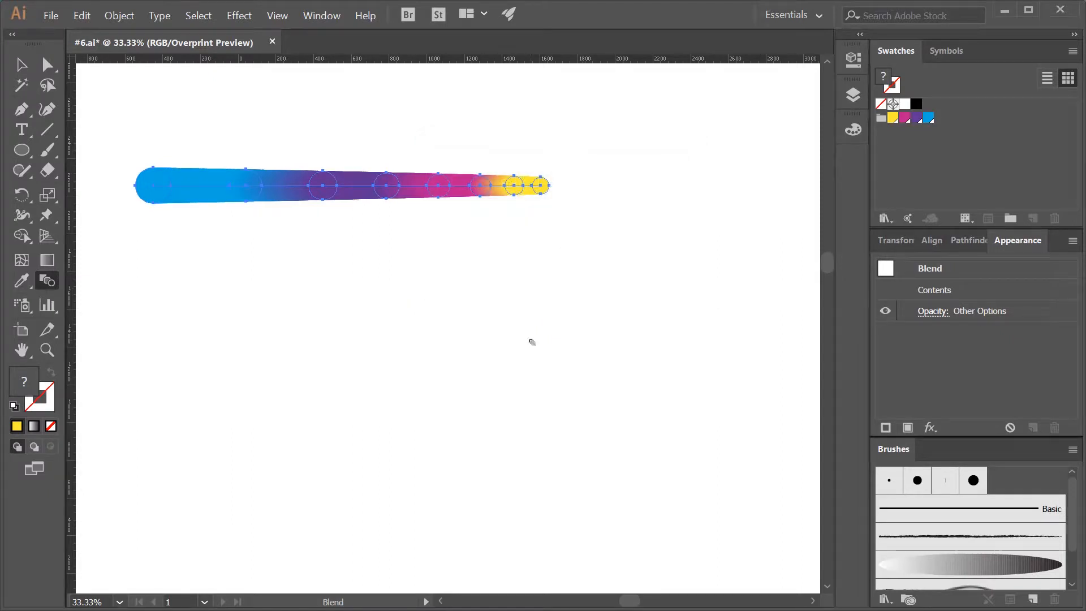
Step: Create a new art brush from the tapered color blend, keeping the default brush options
key(v)
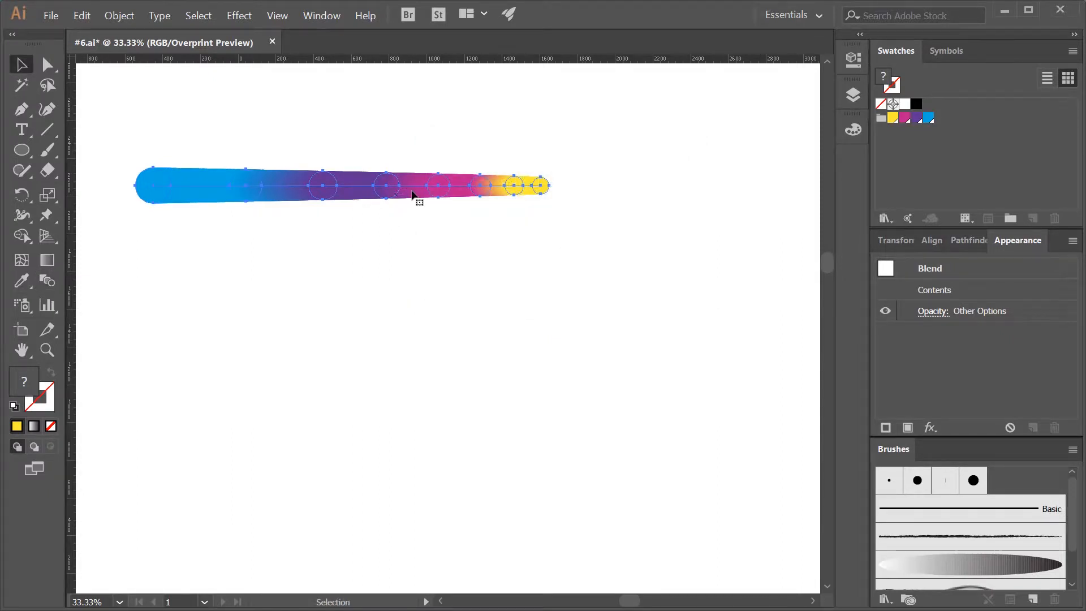
drag(424, 199, 934, 532)
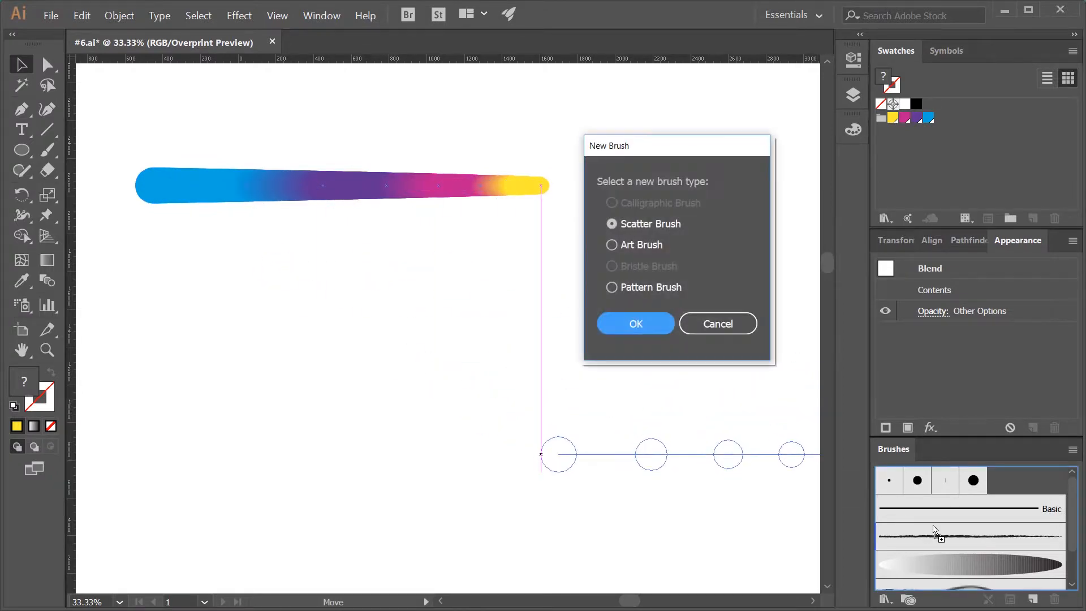
click(612, 245)
click(634, 325)
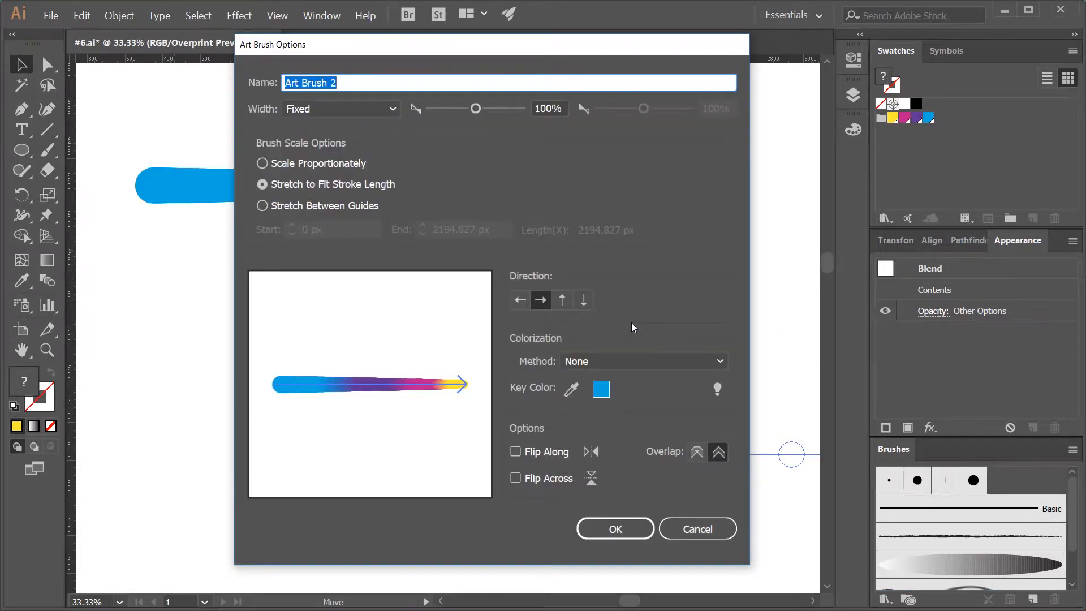
click(603, 529)
click(747, 347)
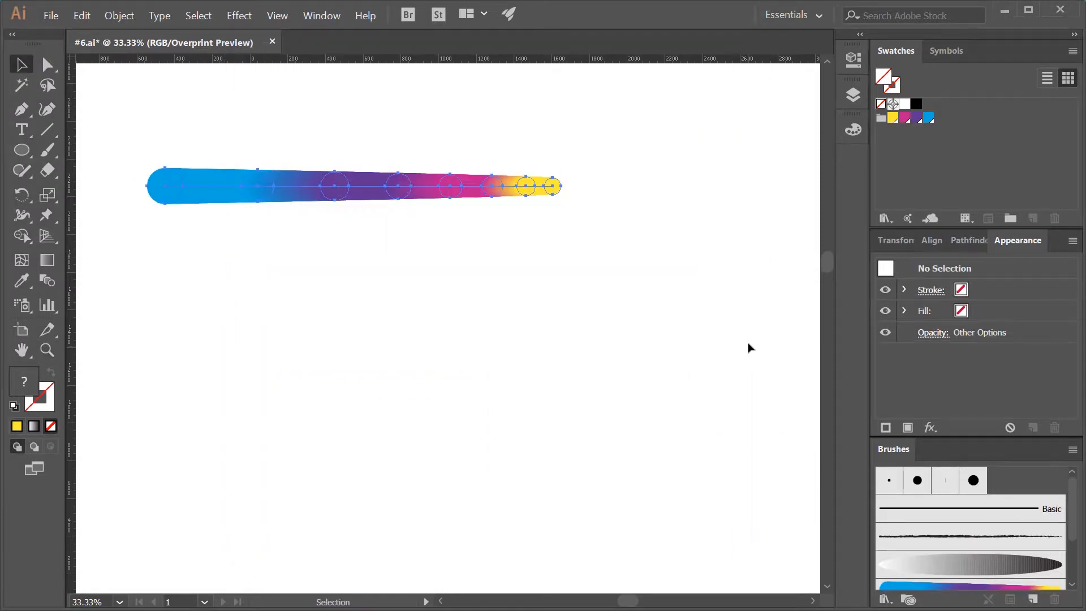
Step: Paint a wavy stroke in the artboard's upper left area with the Paintbrush and the colorful art brush
click(47, 151)
scroll(158, 359, down, 8)
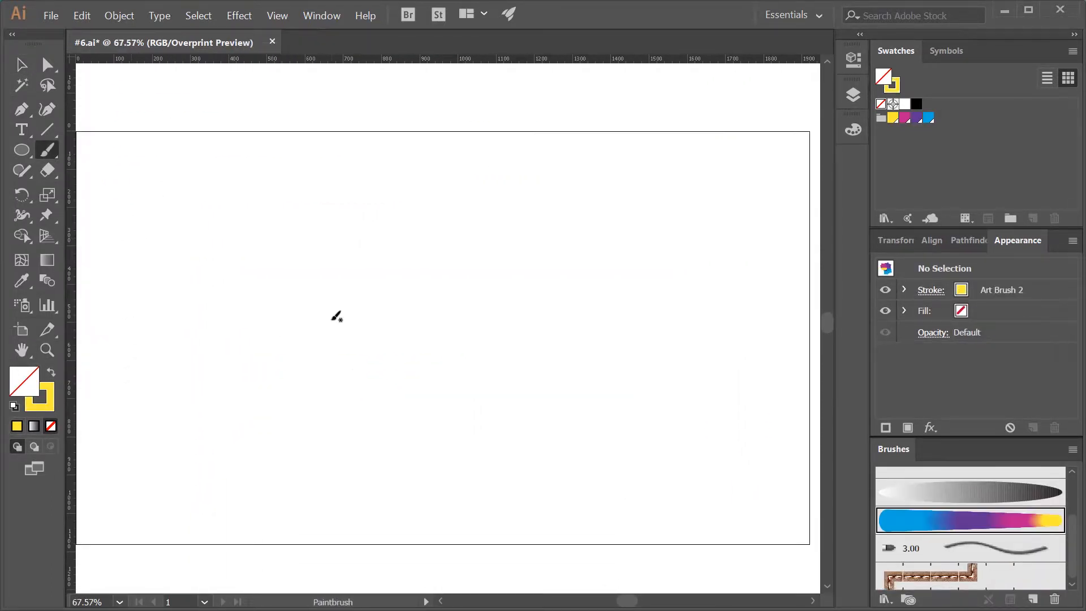
mouse_move(116, 181)
mouse_down()
mouse_move(149, 178)
mouse_move(221, 201)
mouse_move(365, 180)
mouse_up()
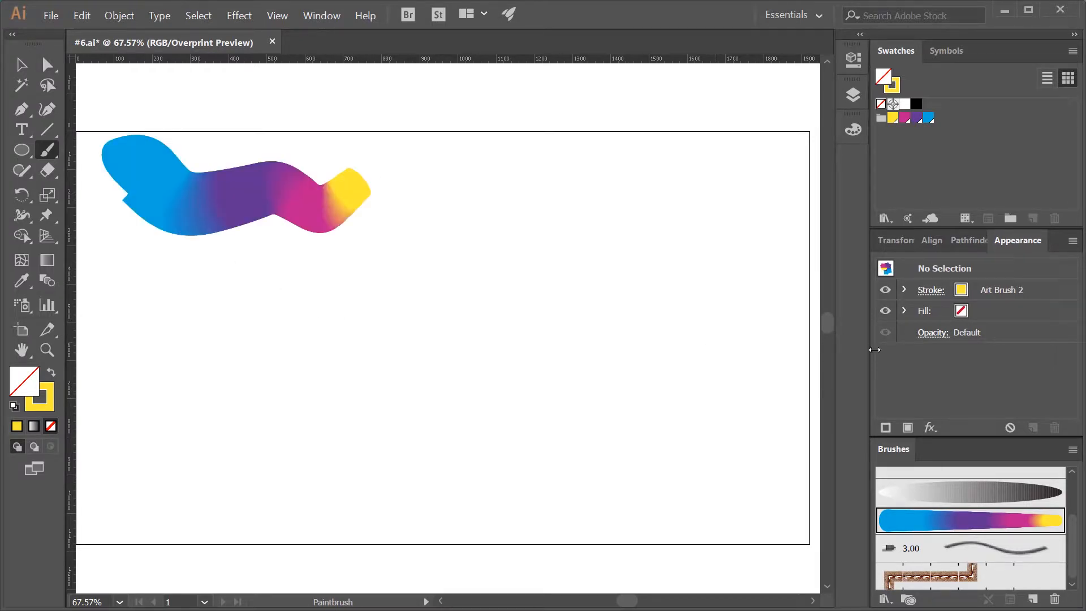
Step: Lower the brush stroke weight one increment below 1 px and paint a short wave and two small curls beneath the first stroke
click(930, 289)
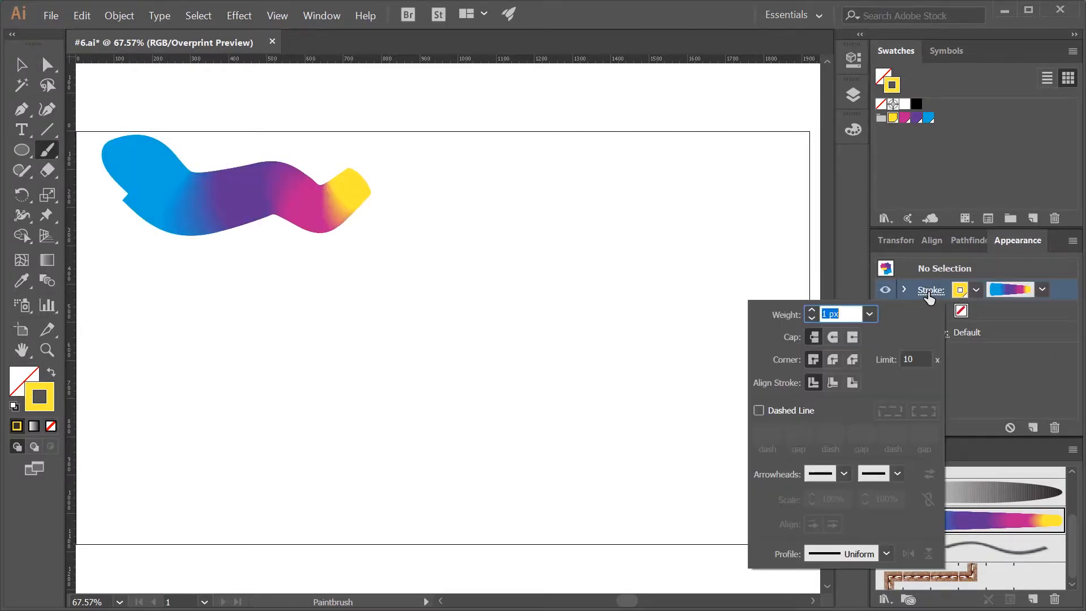
click(812, 320)
drag(176, 313, 240, 299)
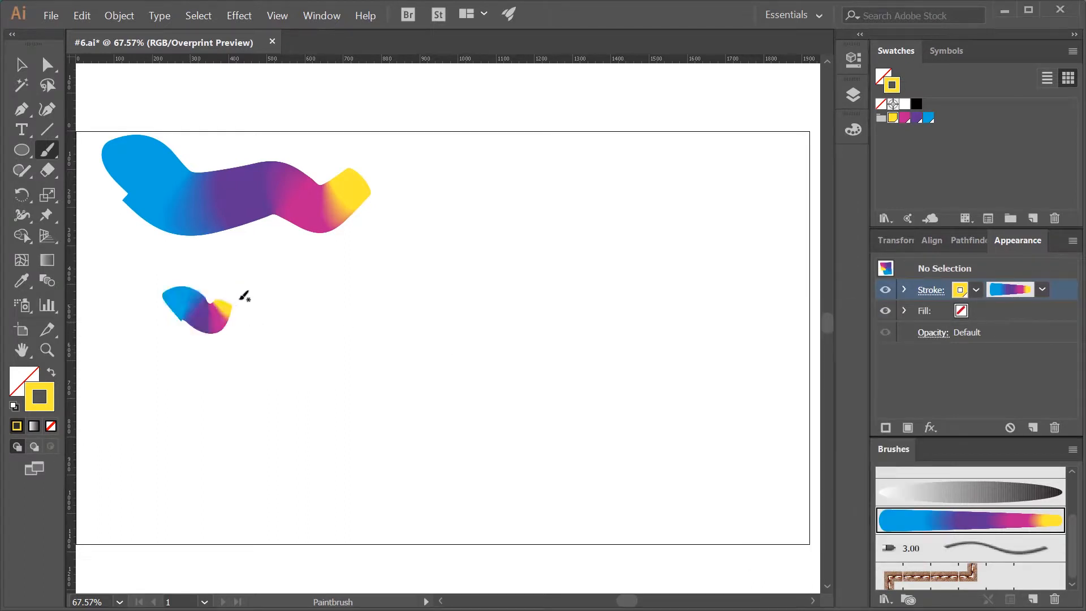
drag(161, 341, 150, 373)
drag(243, 426, 248, 400)
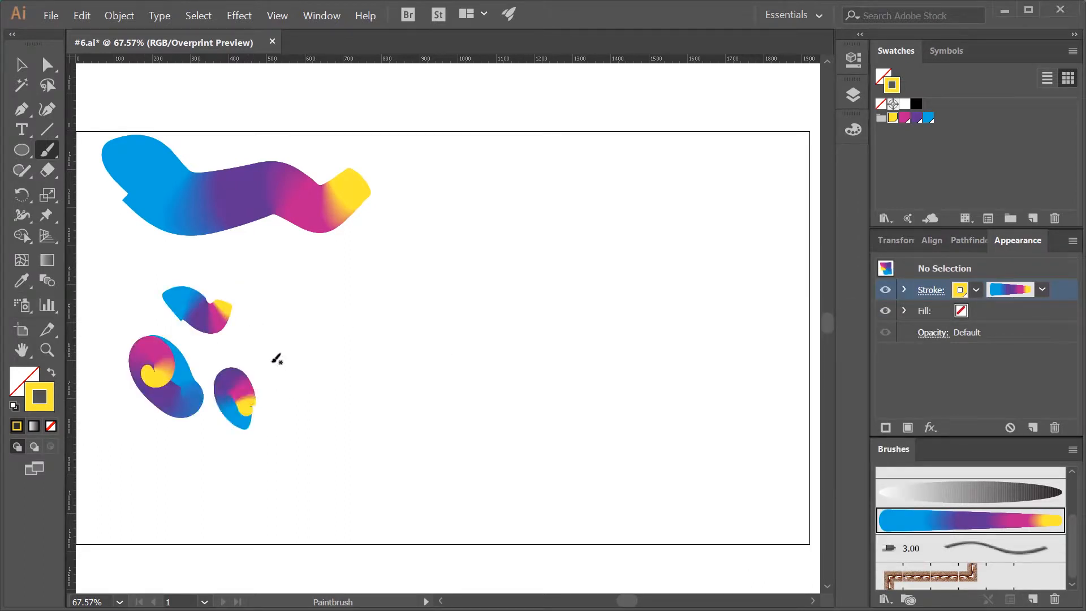
Step: Paint two star-shaped clusters of curved strokes radiating from a blue center, one beside the small curls and one in the artboard's upper middle
mouse_move(323, 373)
mouse_down()
mouse_move(256, 298)
mouse_move(340, 245)
mouse_move(378, 311)
mouse_move(370, 422)
mouse_move(290, 452)
mouse_move(239, 346)
mouse_up()
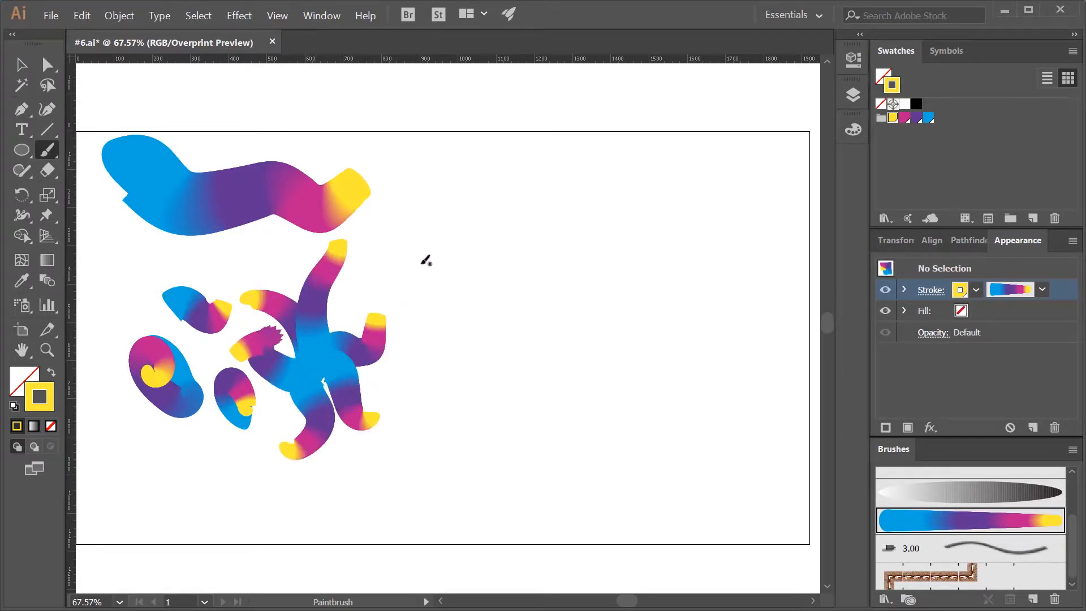
mouse_move(456, 263)
mouse_down()
mouse_move(465, 153)
mouse_move(559, 210)
mouse_move(471, 355)
mouse_move(416, 345)
mouse_up()
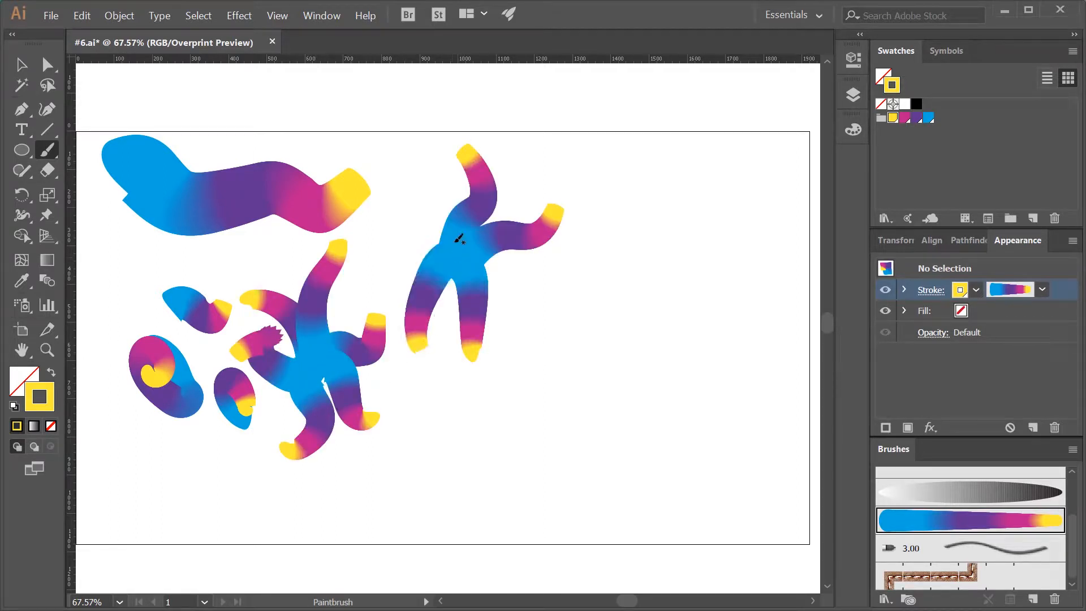
drag(459, 238, 368, 180)
drag(482, 260, 553, 322)
drag(430, 251, 353, 257)
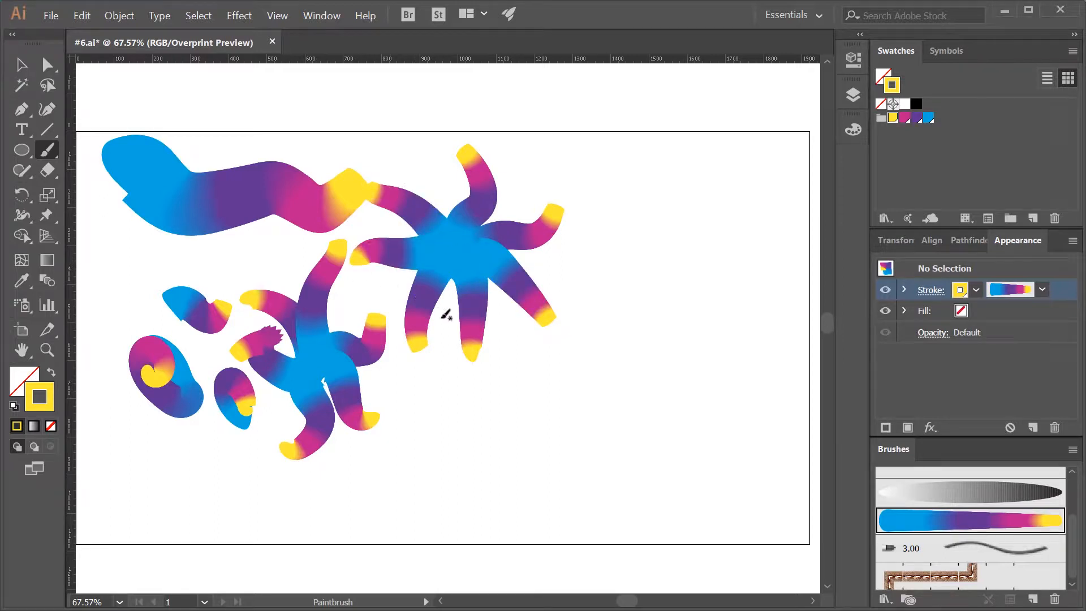
Step: Draw an S-shaped path with the Pen tool in the artboard's upper right area and apply the colorful art brush to it
key(p)
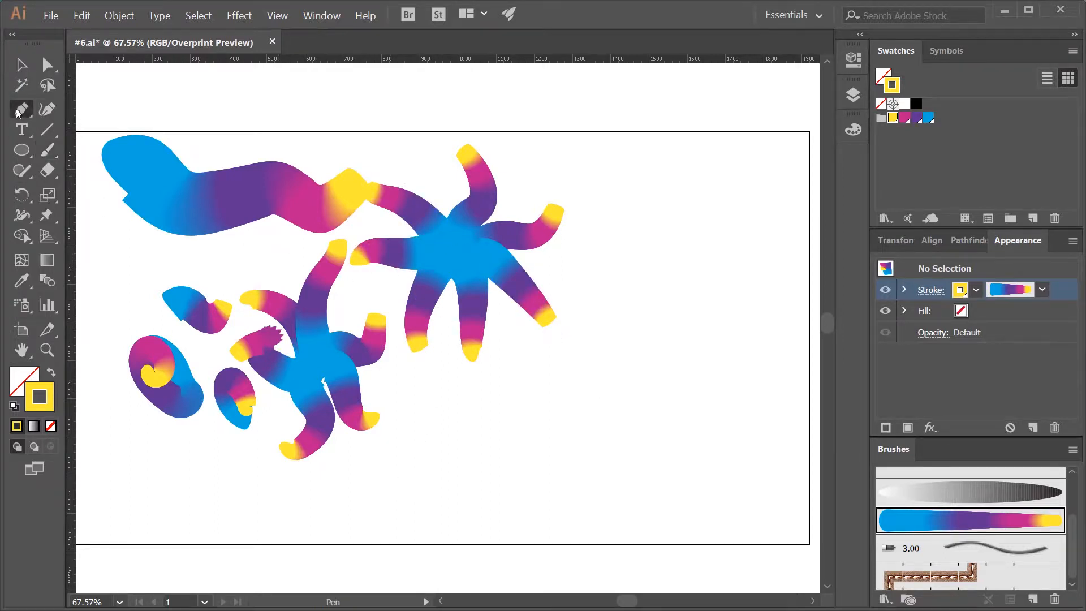
drag(668, 174, 679, 196)
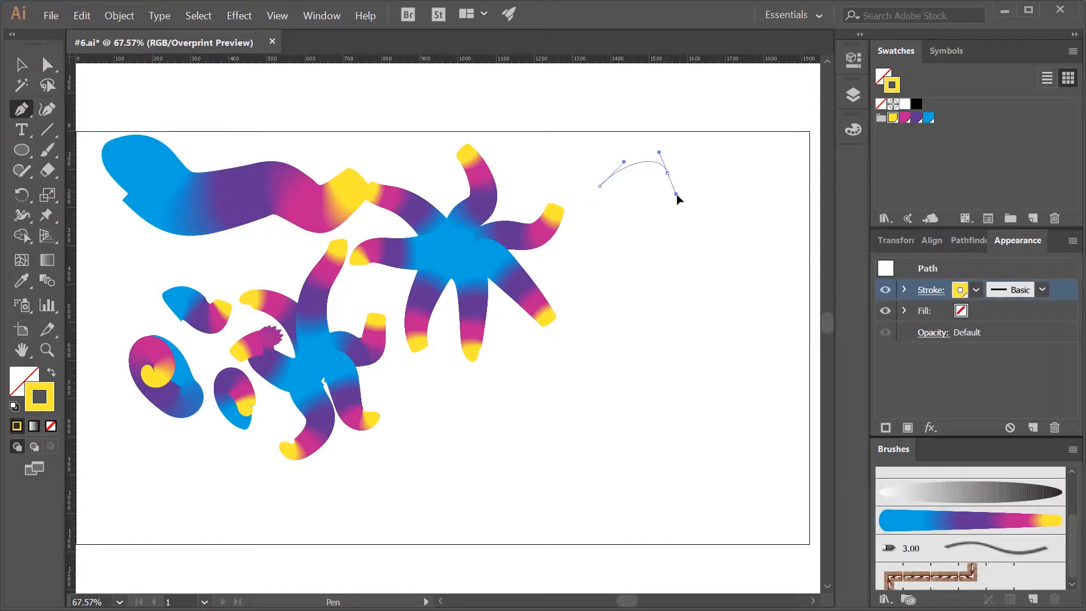
drag(678, 282, 705, 293)
click(757, 249)
scroll(755, 266, up, 1)
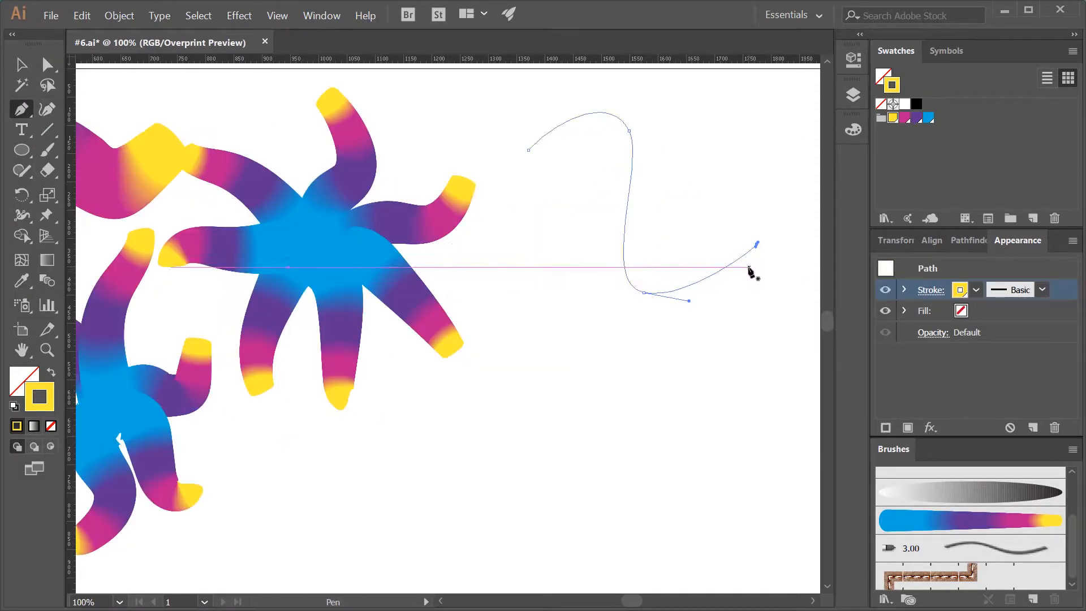
click(959, 523)
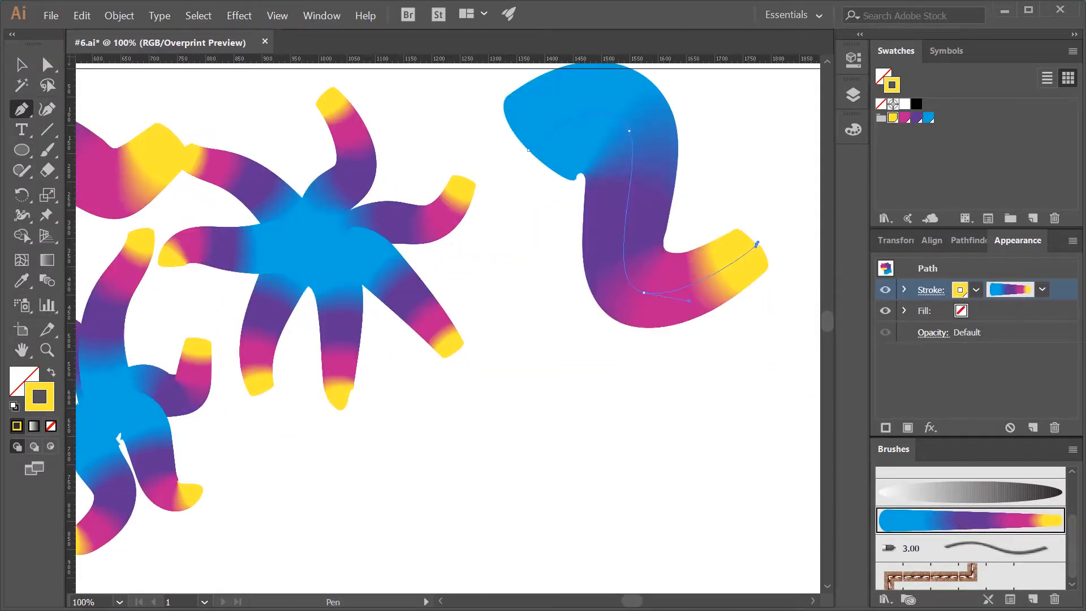
Step: Select all the painted strokes and shapes on the artboard and delete them
key(z)
alt+click(539, 501)
mouse_move(409, 363)
mouse_down()
mouse_move(609, 537)
mouse_move(573, 471)
mouse_up()
key(v)
mouse_move(749, 468)
mouse_down()
mouse_move(388, 204)
mouse_move(121, 115)
mouse_up()
key(Delete)
Step: Paint six spirals across the empty artboard with the Paintbrush and the colorful art brush, three in an upper row and three in a lower row
key(b)
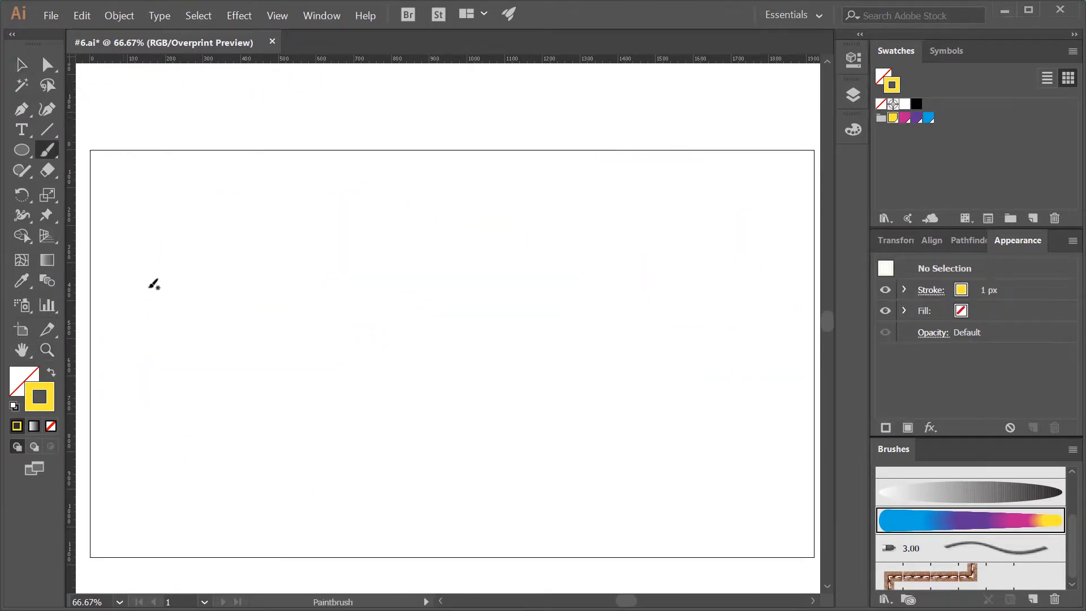
mouse_move(151, 287)
mouse_down()
mouse_move(208, 226)
mouse_move(193, 321)
mouse_move(158, 269)
mouse_move(180, 282)
mouse_up()
mouse_move(381, 354)
mouse_down()
mouse_move(378, 223)
mouse_move(423, 306)
mouse_up()
mouse_move(699, 239)
mouse_down()
mouse_move(599, 298)
mouse_move(689, 276)
mouse_up()
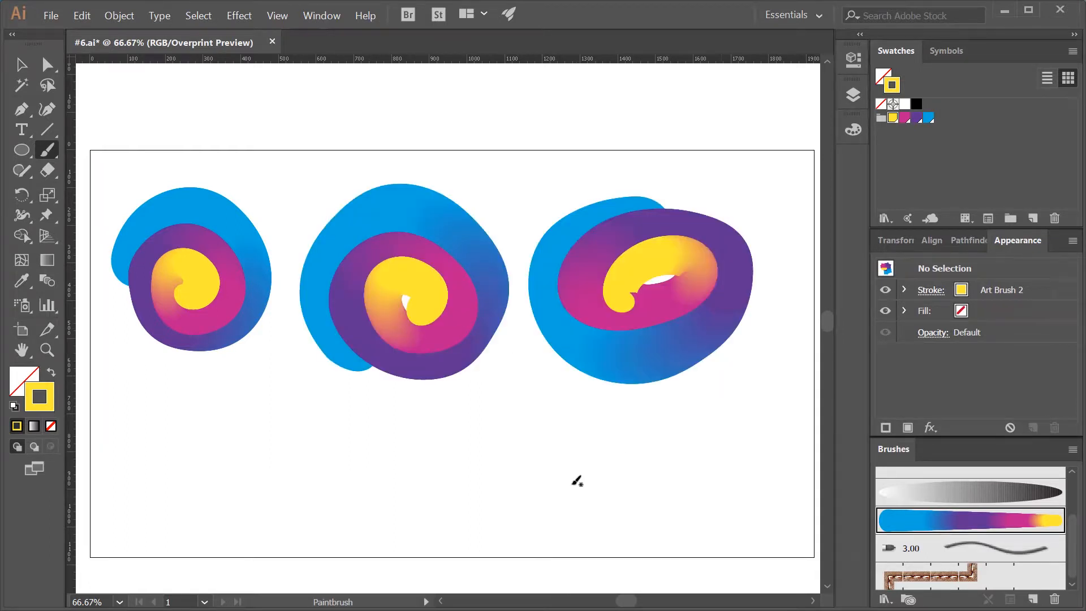
mouse_move(576, 481)
mouse_down()
mouse_move(624, 500)
mouse_move(566, 486)
mouse_up()
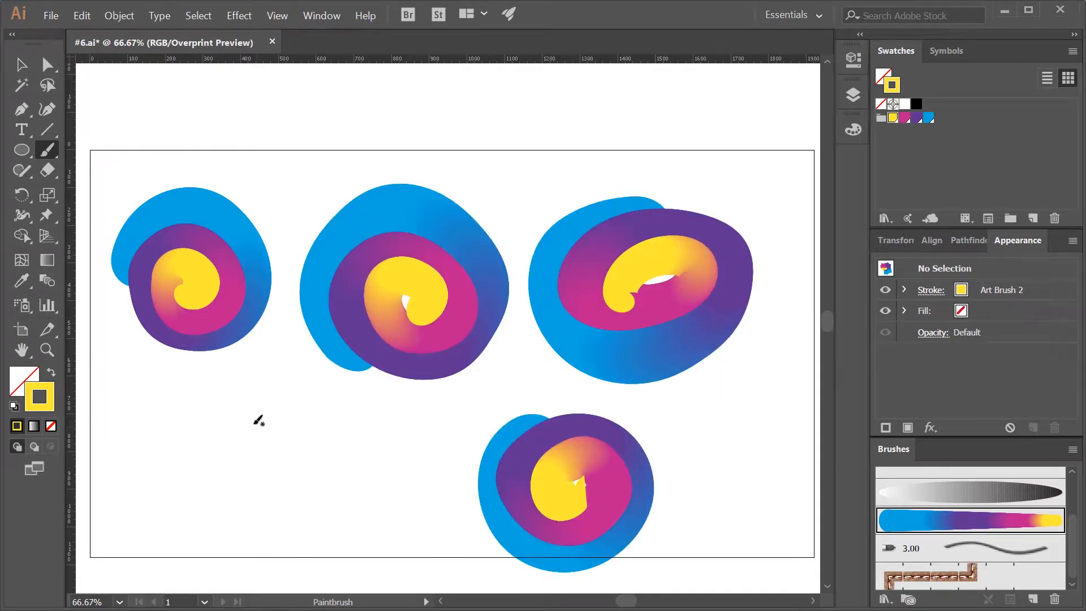
mouse_move(256, 422)
mouse_down()
mouse_move(327, 465)
mouse_move(285, 533)
mouse_move(283, 481)
mouse_up()
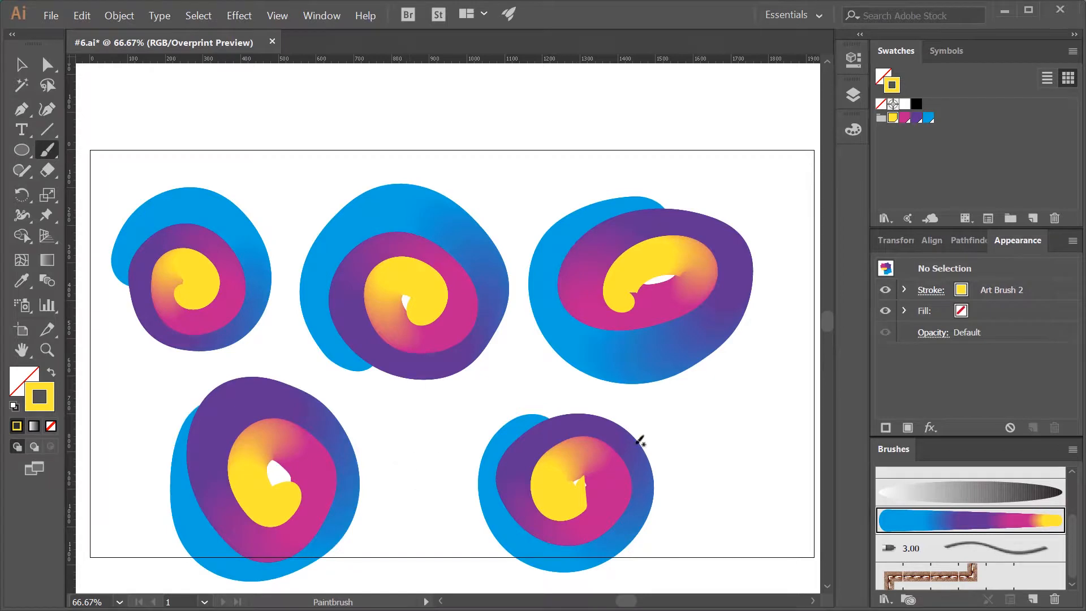
mouse_move(727, 407)
mouse_down()
mouse_move(782, 412)
mouse_move(778, 496)
mouse_move(754, 513)
mouse_move(753, 489)
mouse_up()
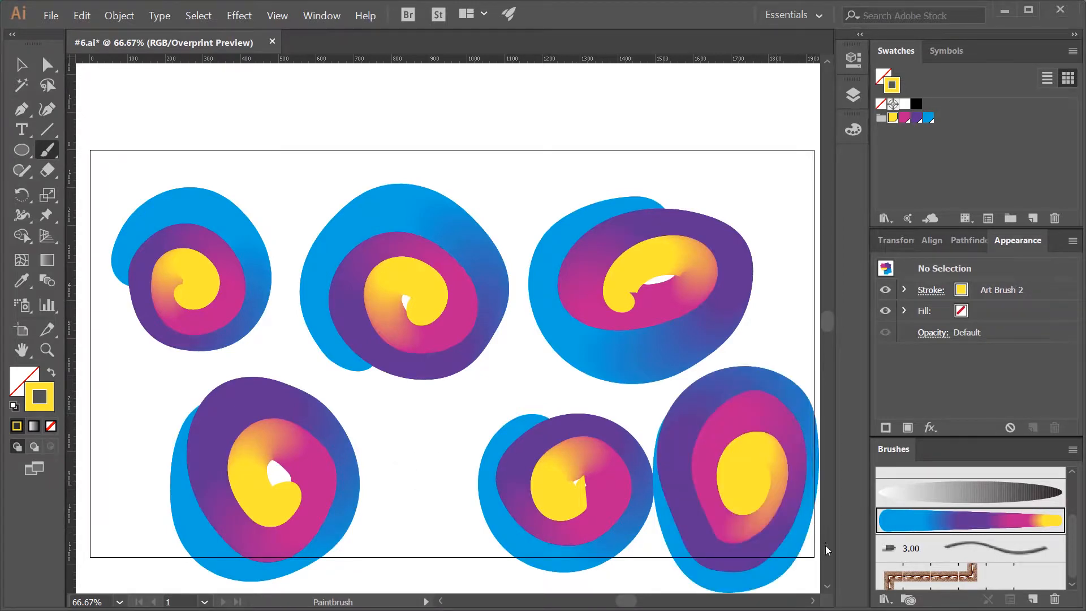
Step: Paint another large, slightly irregular spiral in the empty area below the artboard and select it for copying
scroll(436, 380, down, 5)
scroll(437, 381, right, 2)
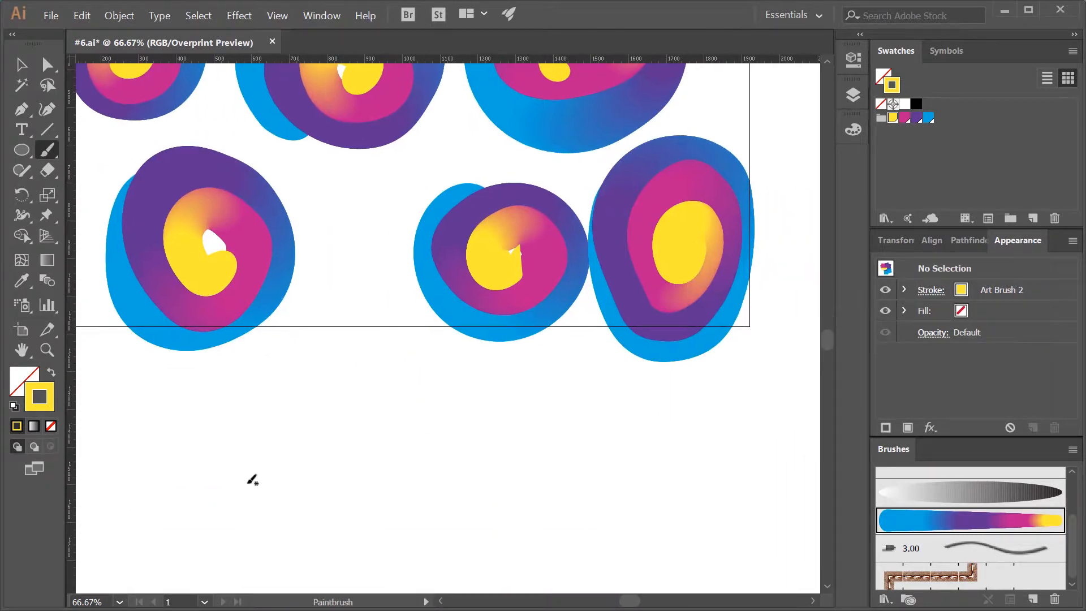
mouse_move(314, 389)
mouse_down()
mouse_move(237, 524)
mouse_move(281, 407)
mouse_move(316, 470)
mouse_up()
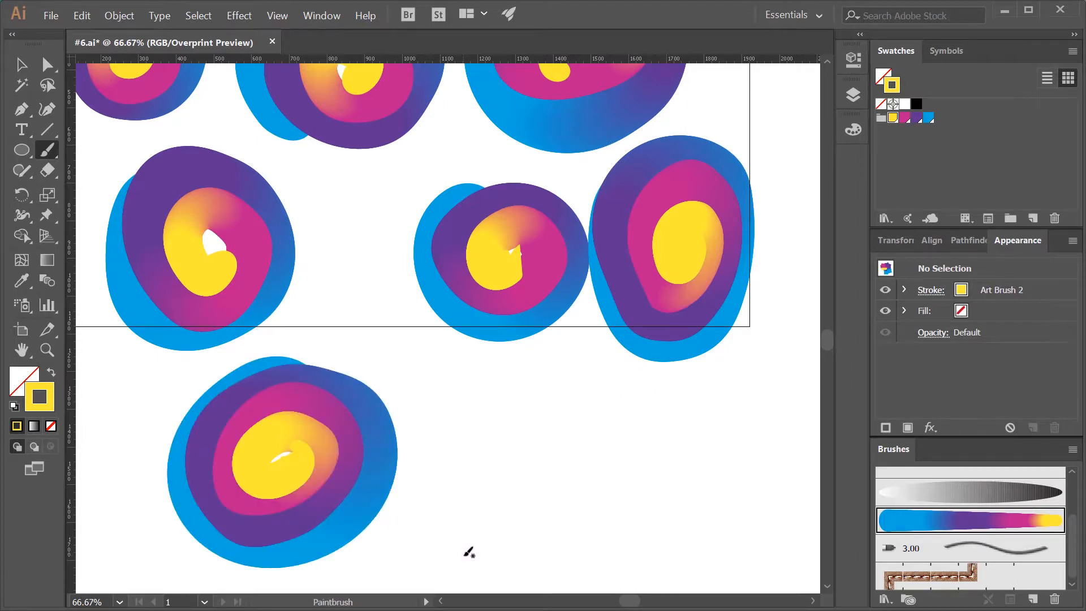
key(space)
drag(452, 543, 611, 343)
key(v)
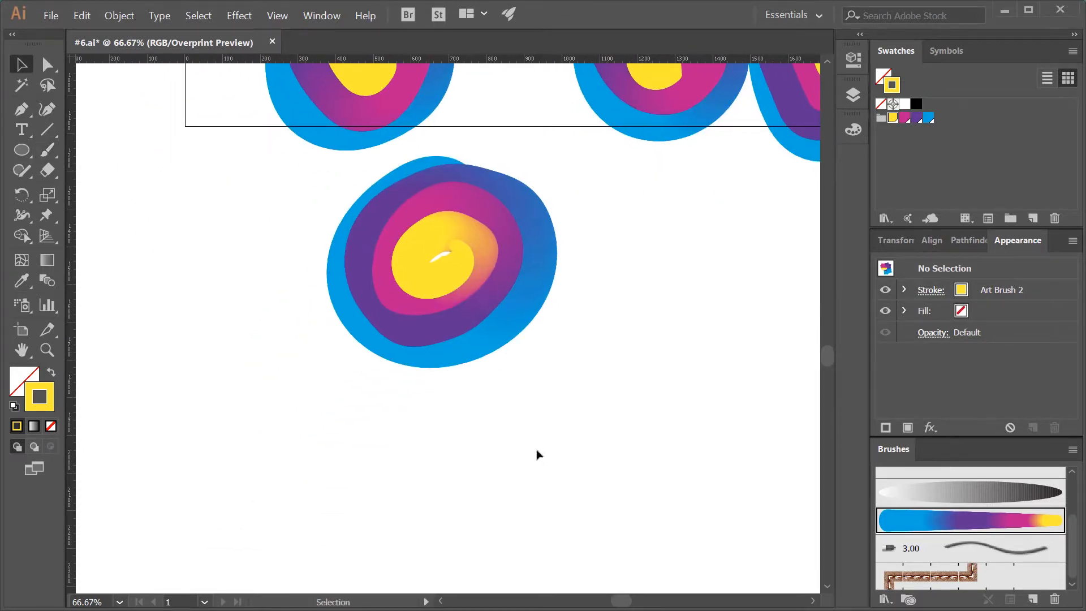
drag(615, 403, 315, 161)
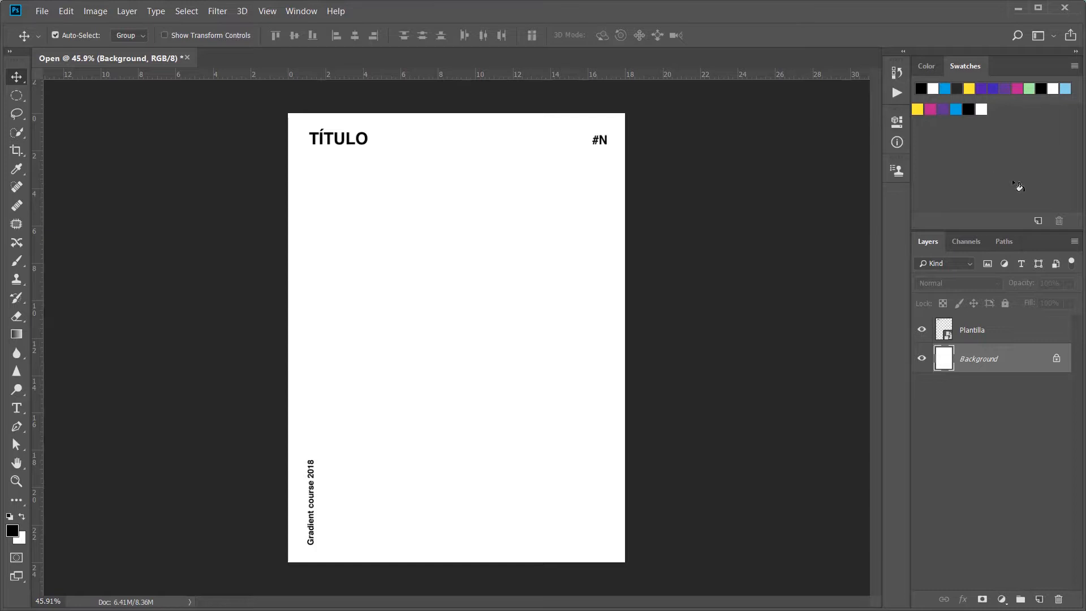
Step: Switch to the Photoshop poster document and paste the copied spiral as a Smart Object above the Plantilla layer
click(1010, 334)
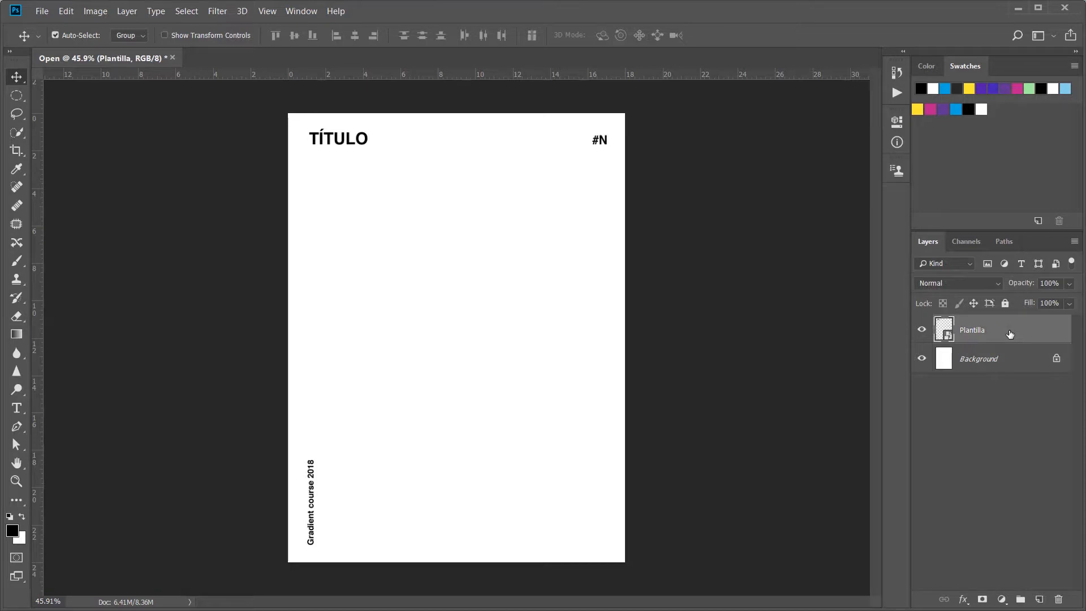
key(ctrl+v)
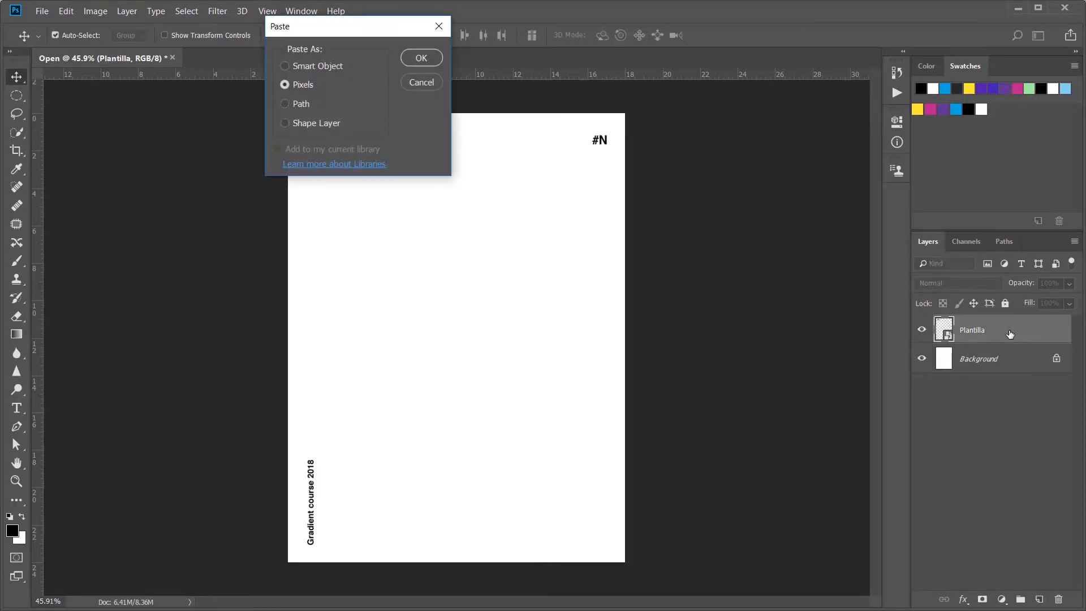
click(286, 67)
drag(353, 33, 414, 142)
click(481, 169)
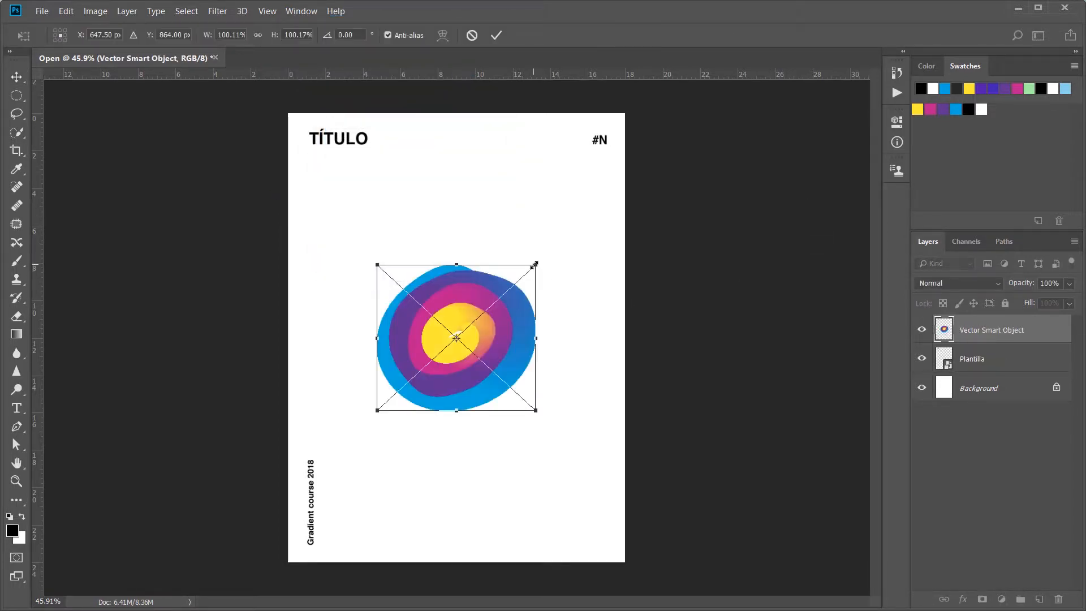
Step: Scale the pasted spiral to about 139% and place it near the middle of the poster
drag(535, 264, 599, 211)
drag(553, 296, 523, 309)
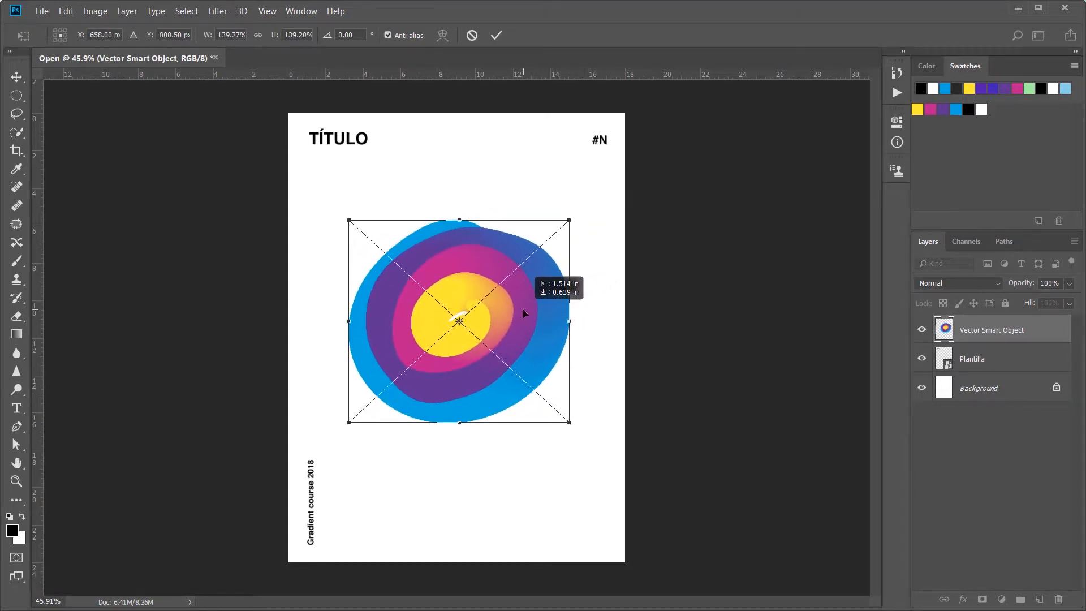
click(497, 35)
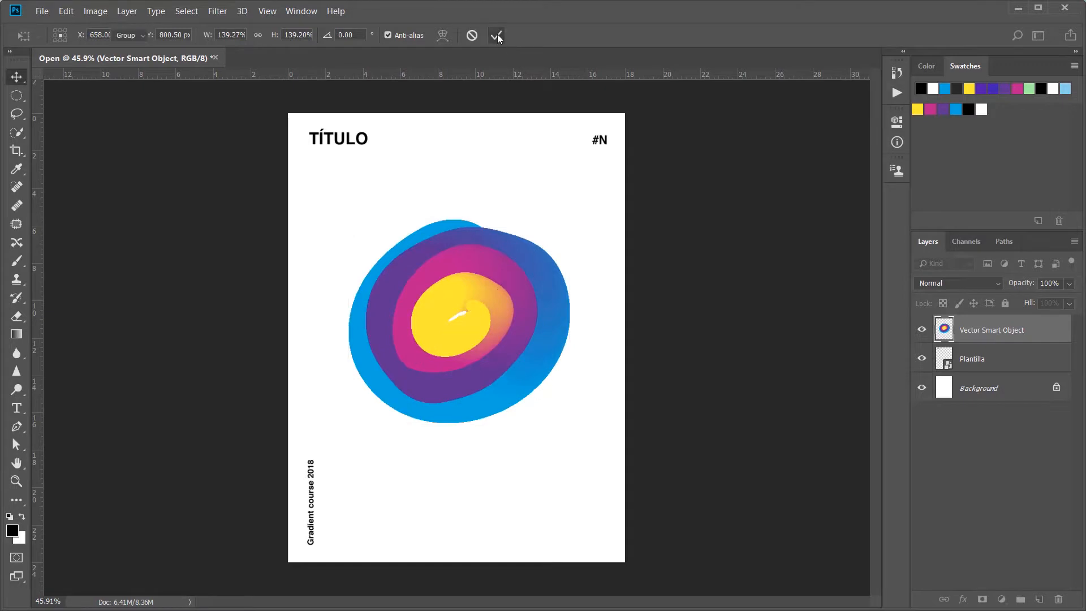
Step: Paste a second copy of the spiral as a Smart Object, scale it to about 131%, and rotate it about 55°
key(ctrl+v)
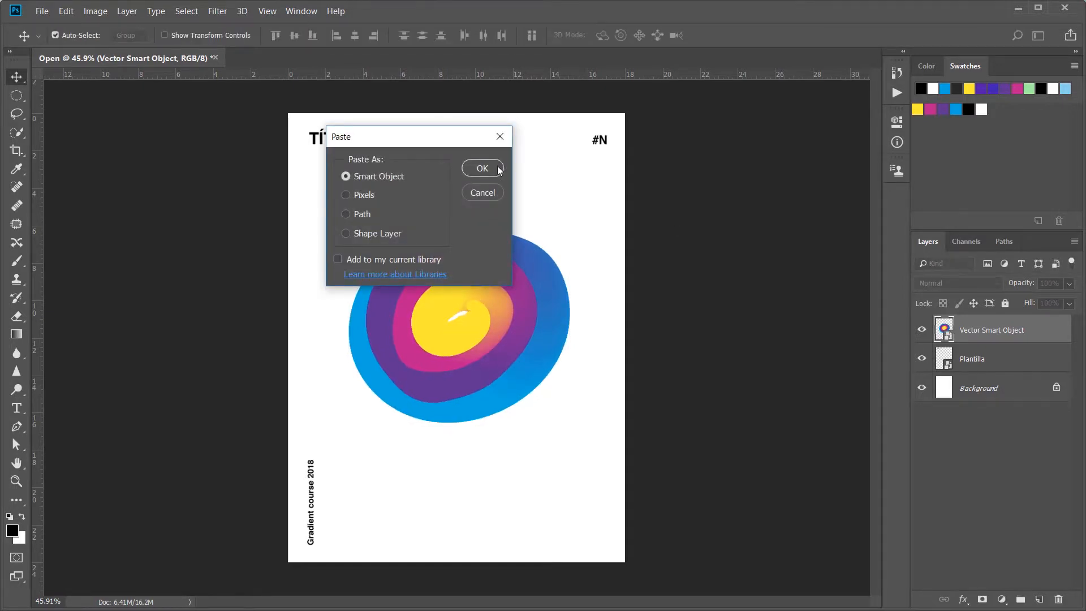
click(483, 168)
drag(560, 250, 620, 400)
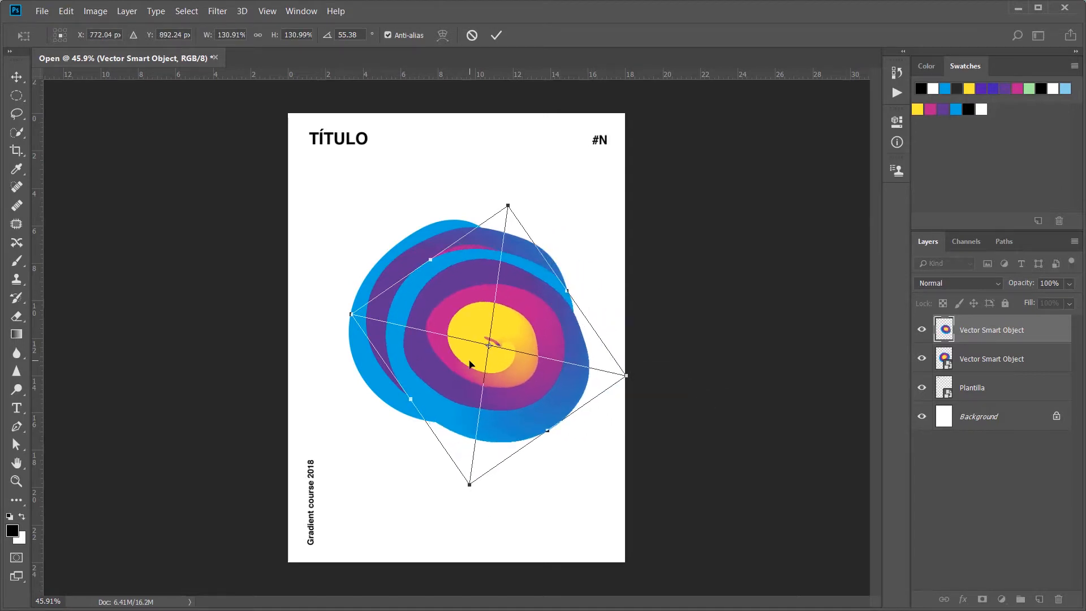
Step: Center the second spiral over the first one and stretch it into a slanted oval with its height scaled to about 161%
drag(471, 365, 439, 336)
drag(438, 452, 454, 529)
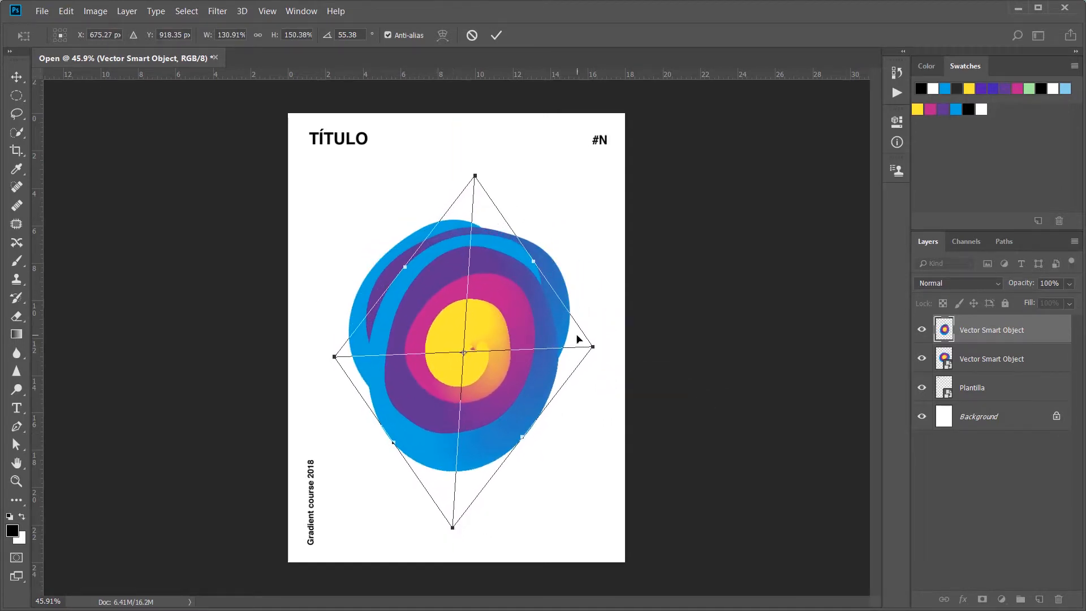
drag(594, 347, 593, 318)
drag(502, 411, 502, 399)
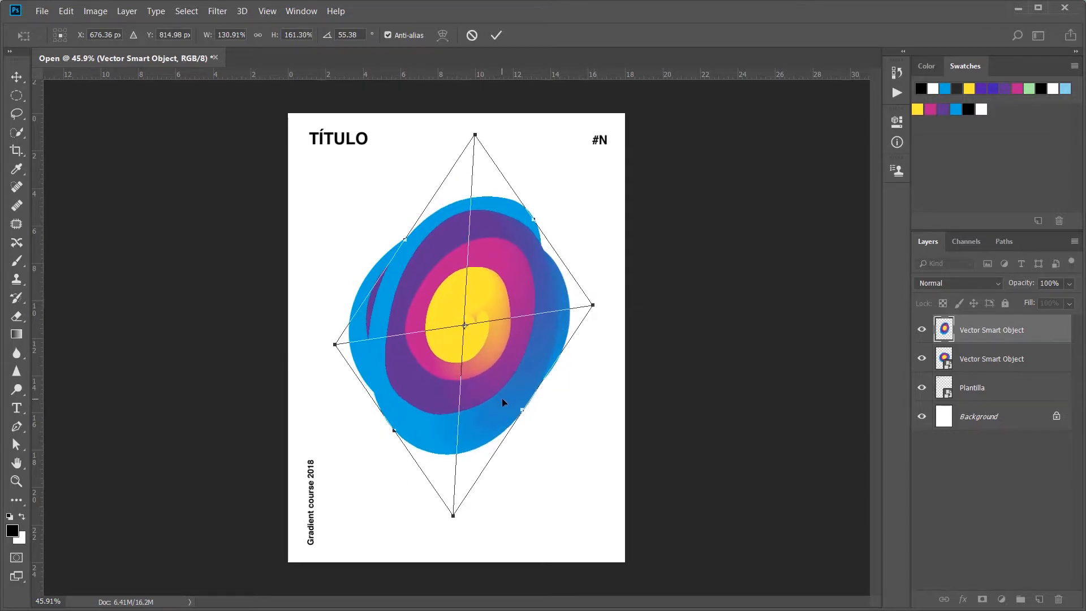
click(496, 35)
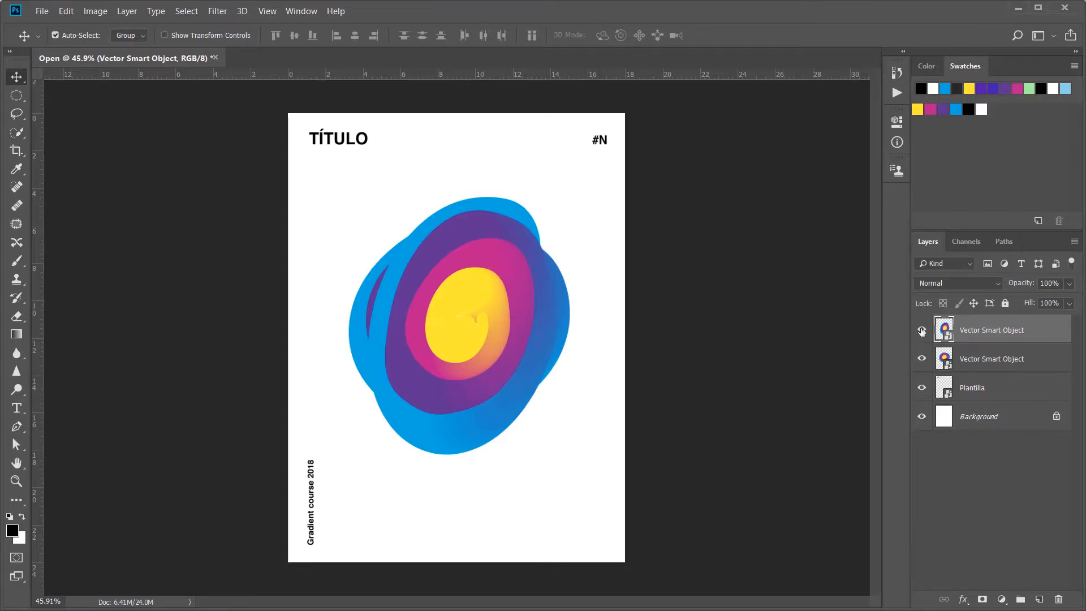
Step: Hide the upper spiral layer and apply Motion Blur to the lower spiral with an angle of 46° and a distance of about 96 pixels
click(922, 333)
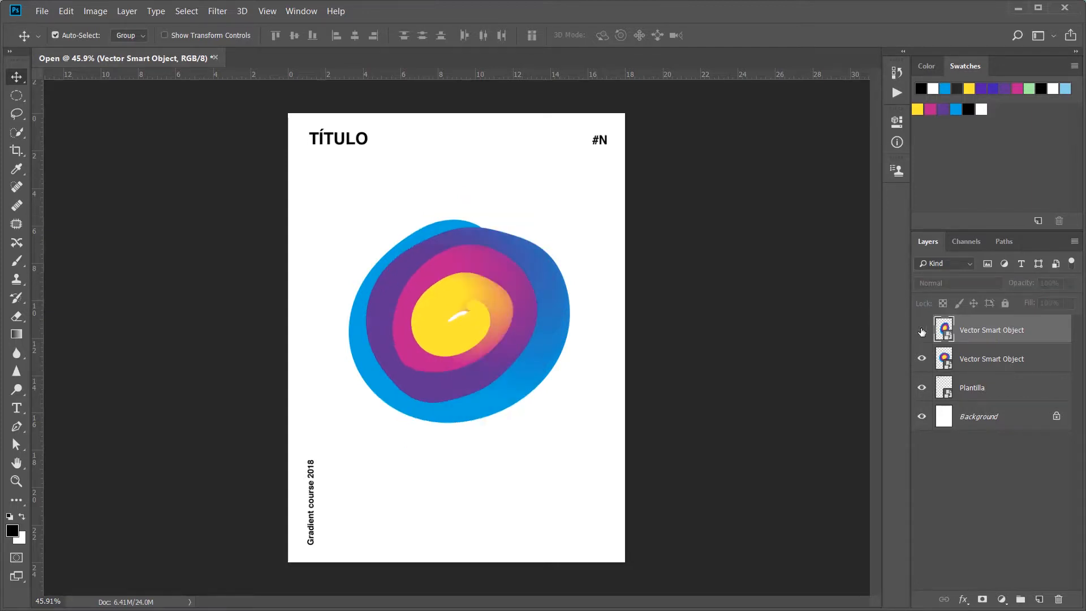
click(1007, 364)
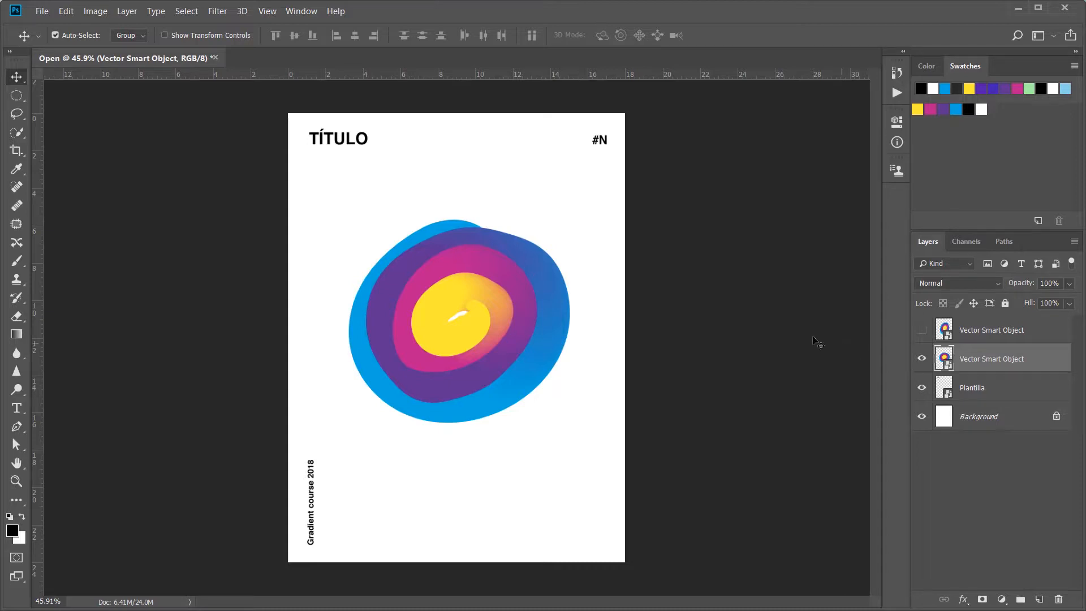
click(218, 11)
mouse_move(240, 168)
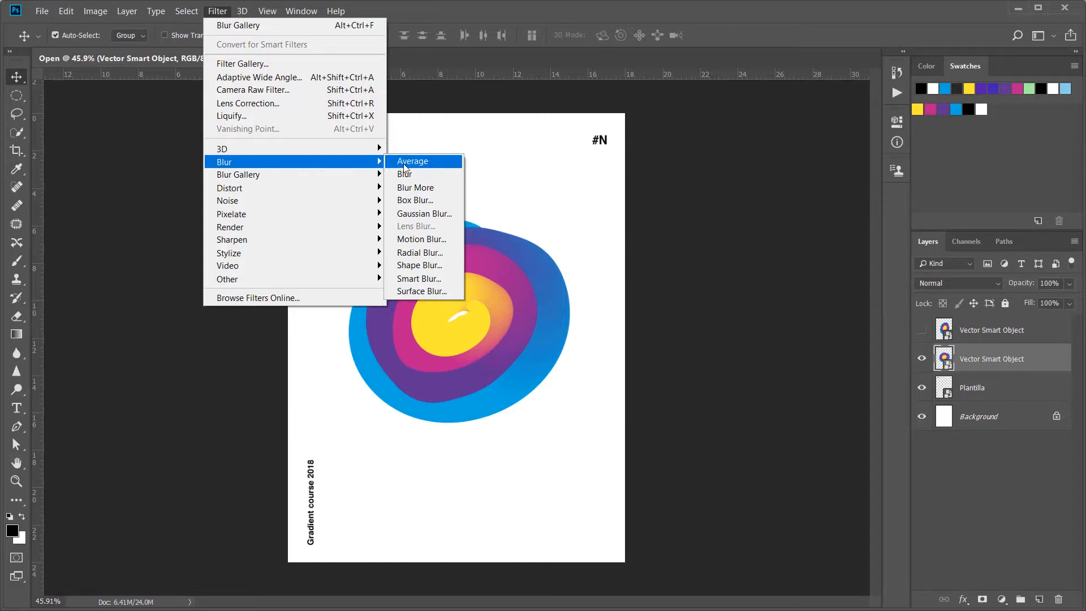
click(420, 239)
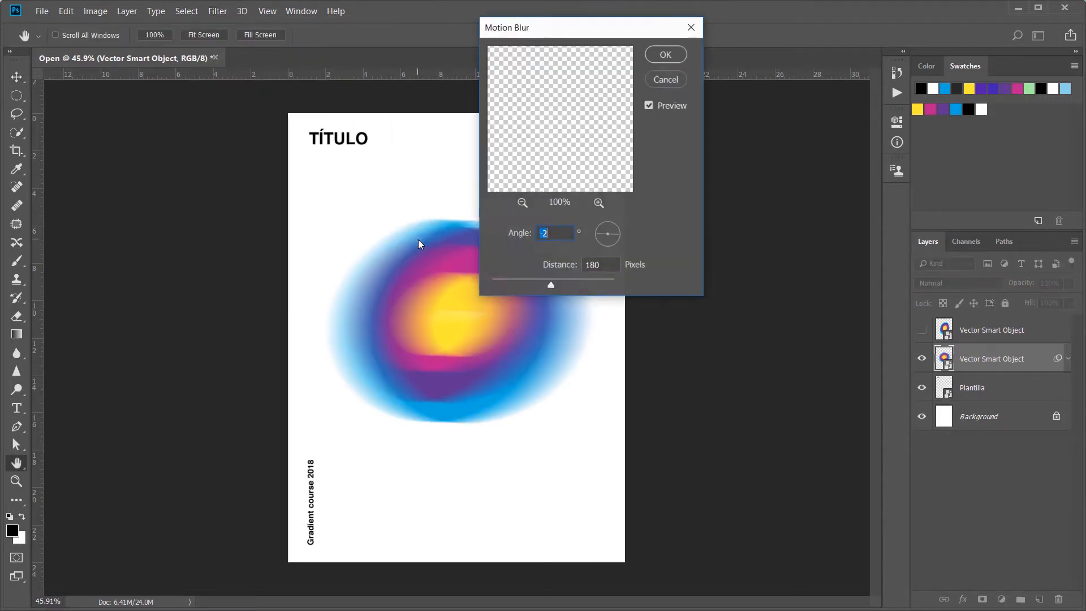
drag(603, 35, 752, 100)
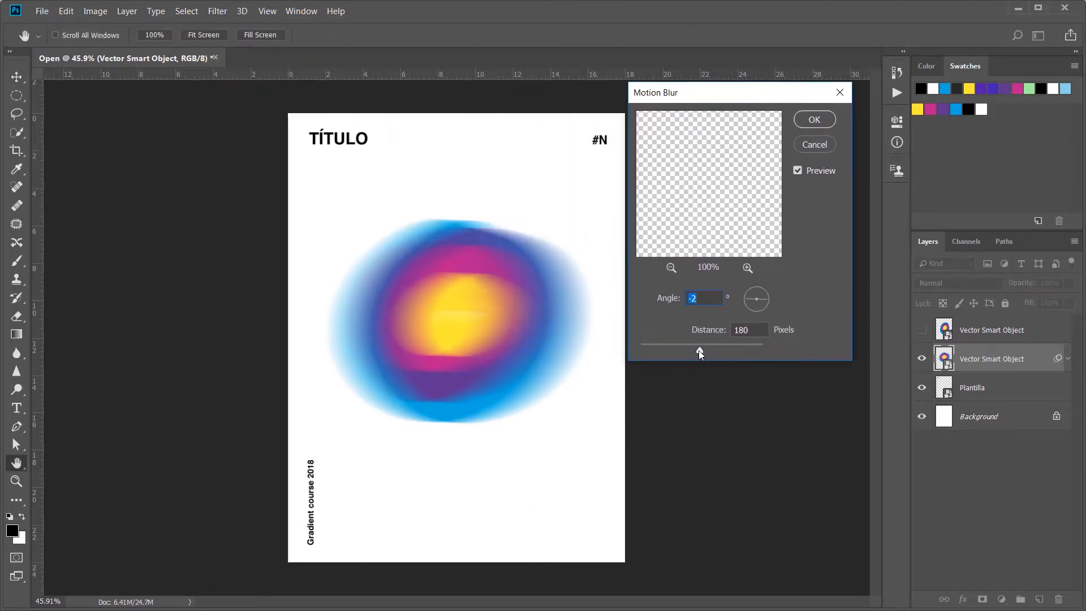
drag(700, 352, 683, 352)
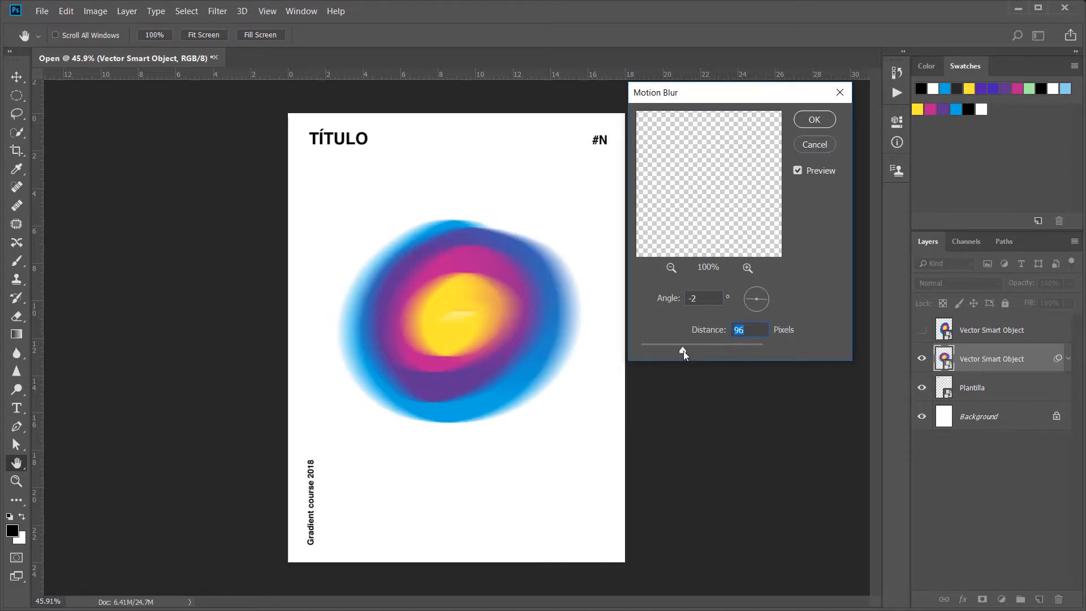
mouse_move(762, 300)
mouse_down()
mouse_move(760, 310)
mouse_move(765, 289)
mouse_up()
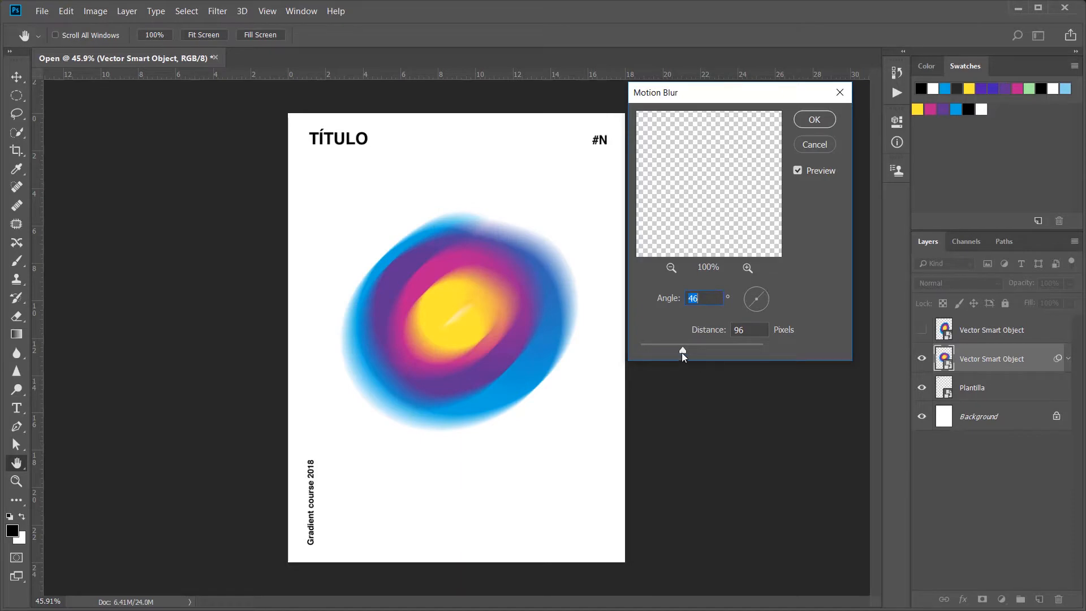
drag(681, 352, 682, 352)
click(813, 120)
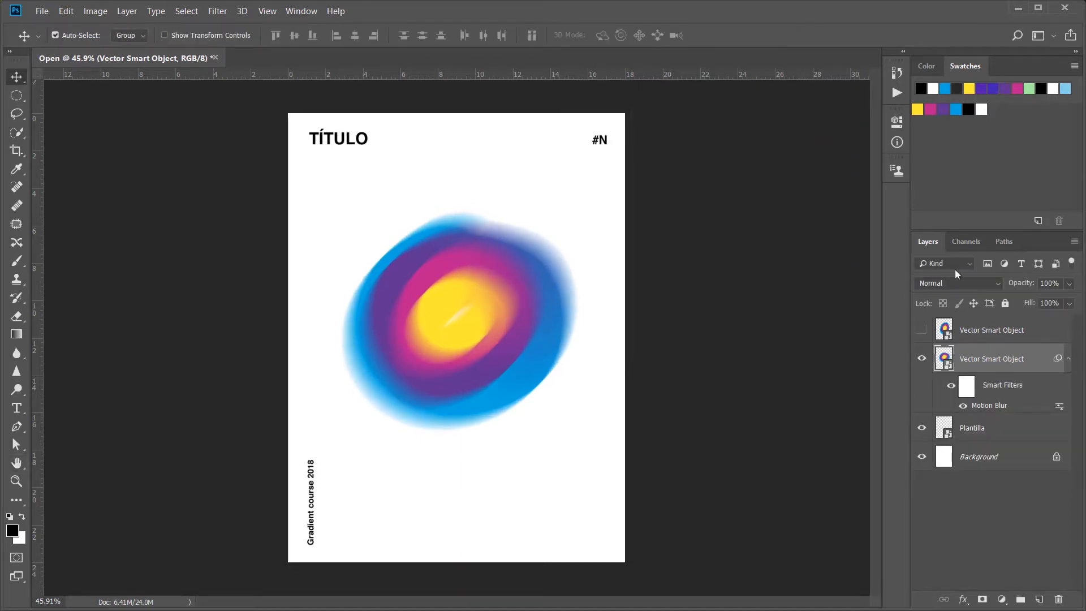
Step: Turn off the visibility of the lower spiral's Motion Blur smart filter
click(961, 407)
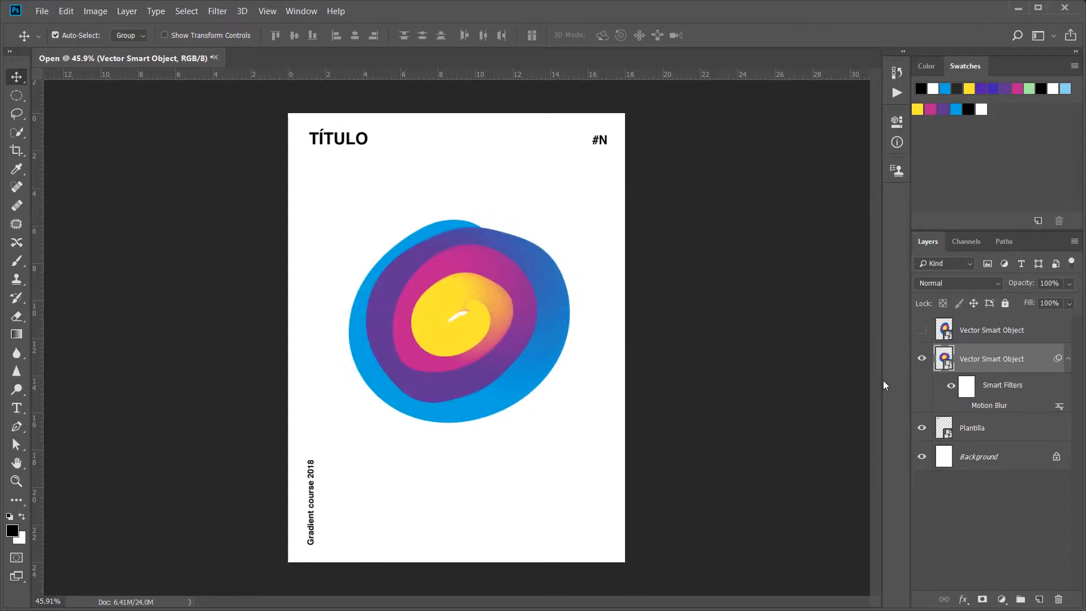
Step: Apply Radial Blur to the lower spiral using the Zoom method, Good quality, and an amount of about 52
click(218, 12)
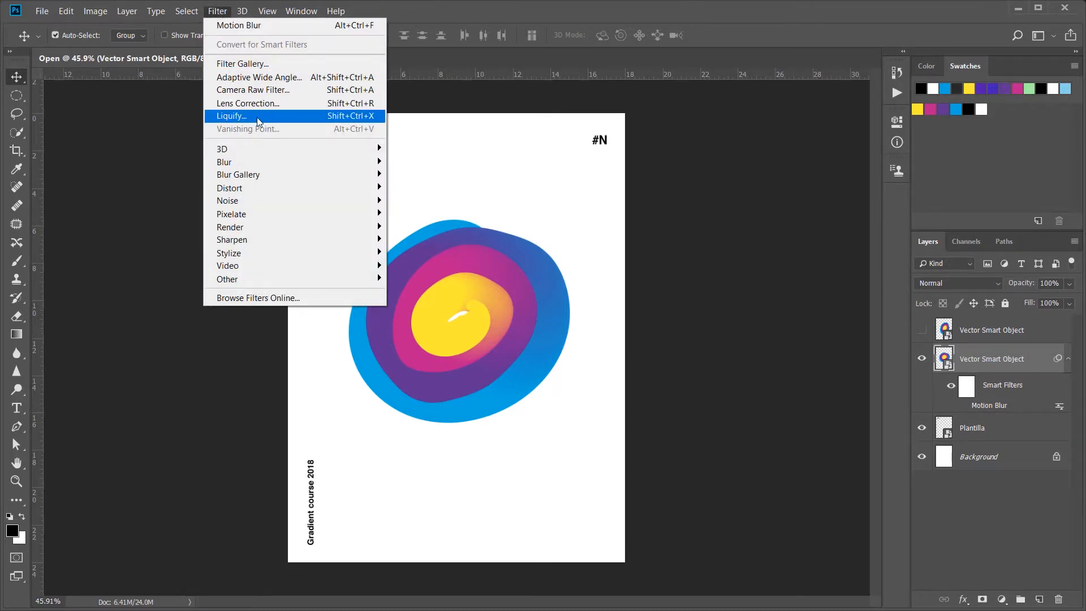
mouse_move(278, 164)
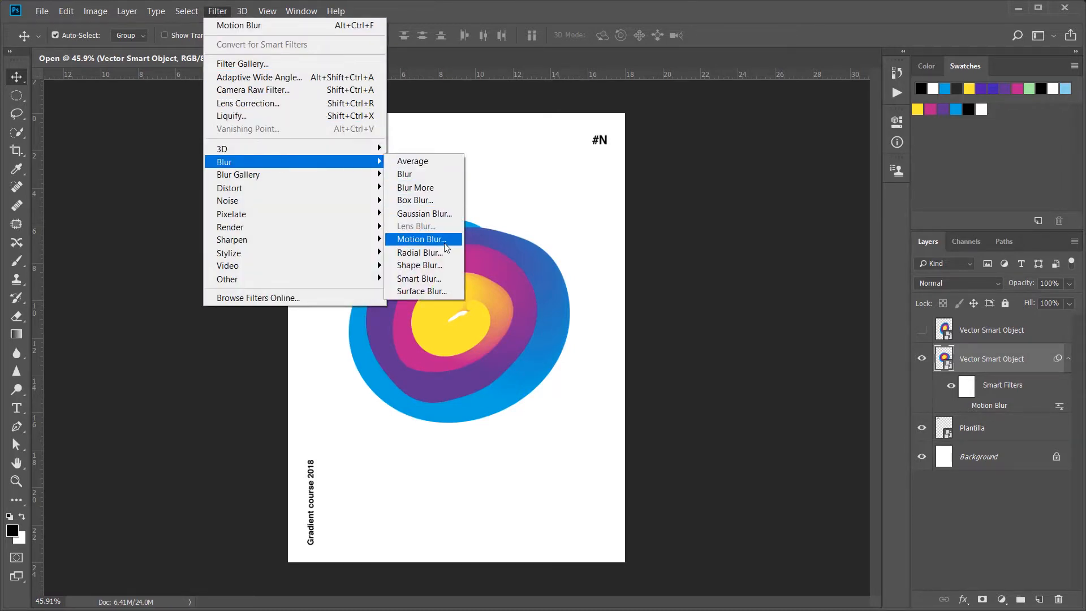
click(448, 257)
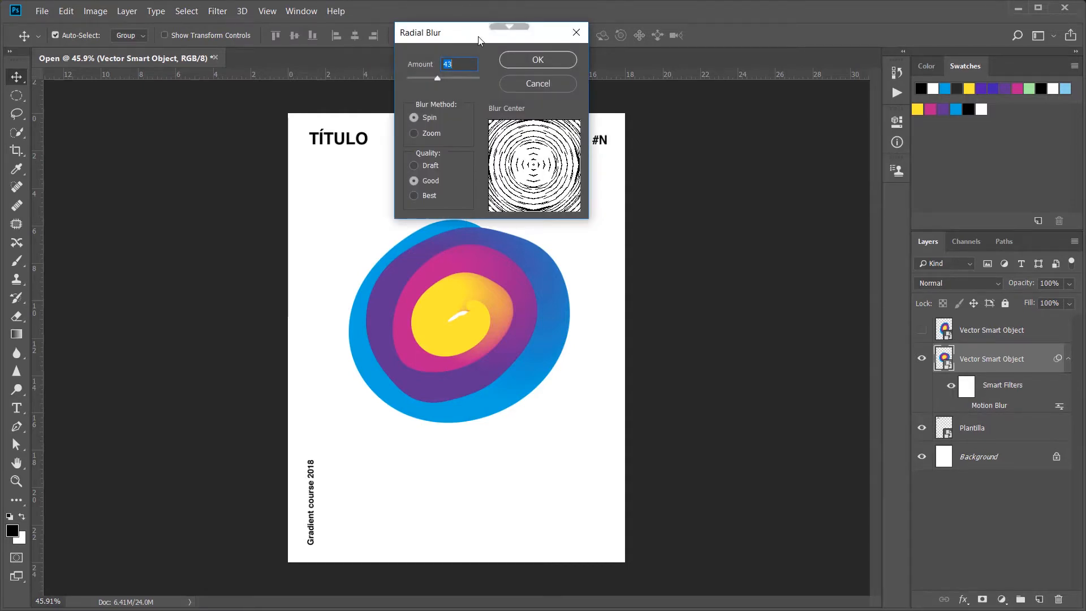
drag(484, 33, 710, 152)
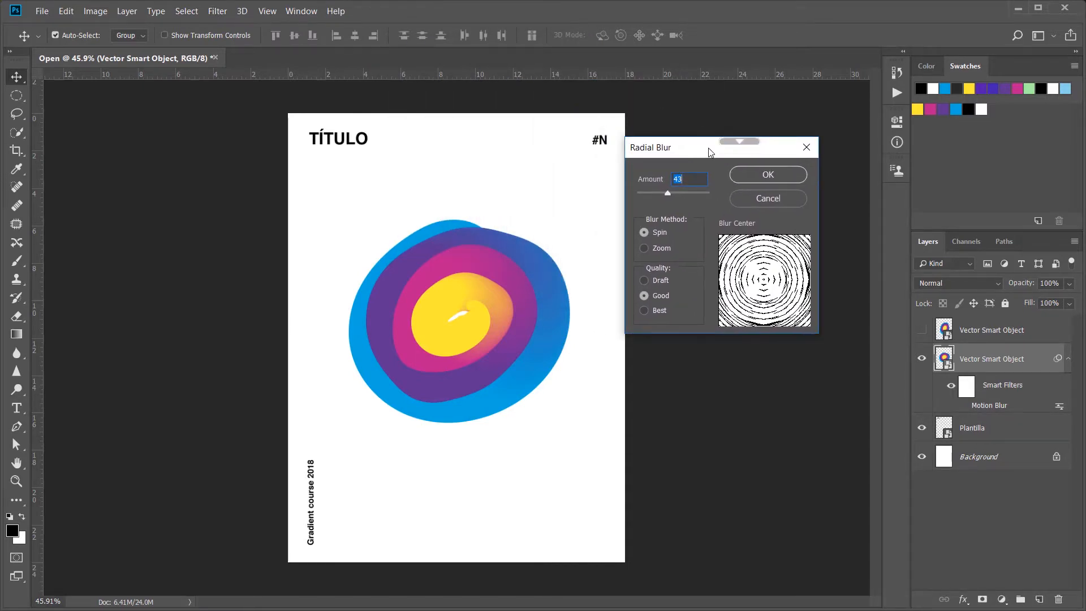
click(645, 236)
click(644, 249)
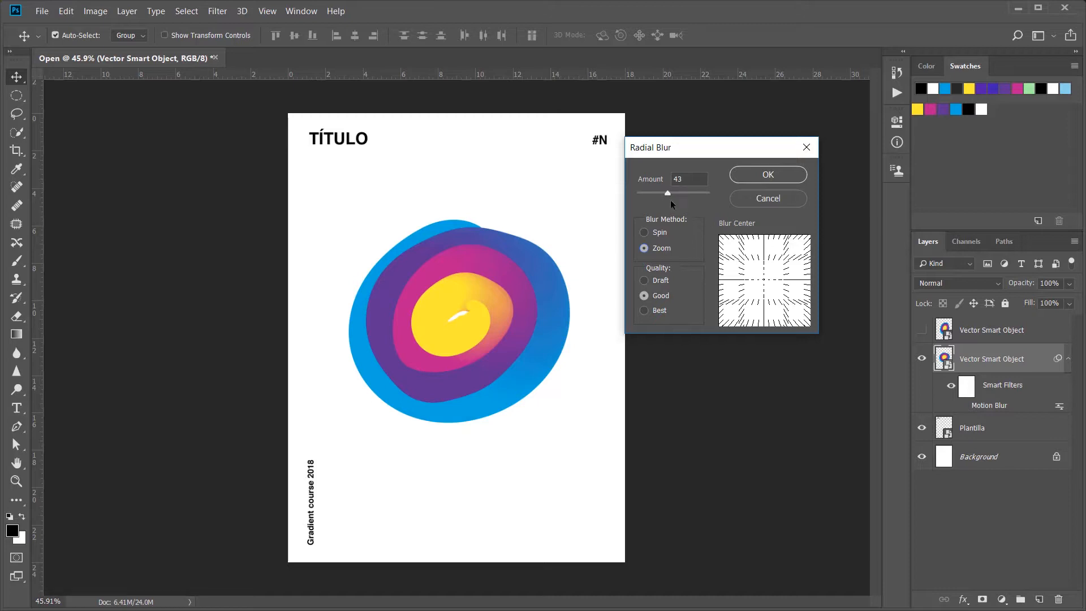
mouse_move(668, 196)
mouse_down()
mouse_move(659, 197)
mouse_move(674, 196)
mouse_up()
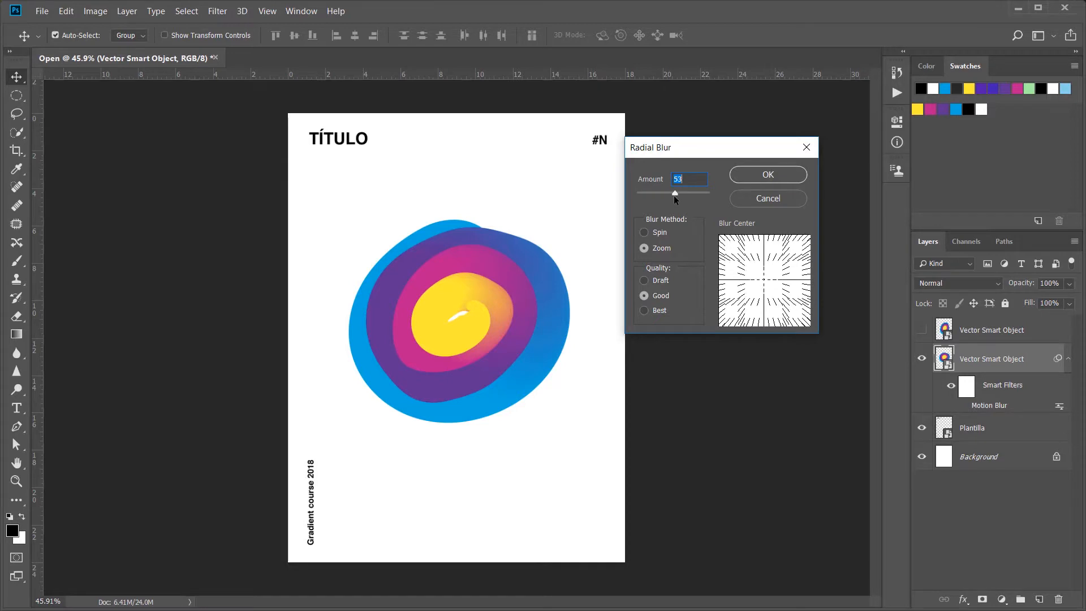
click(767, 175)
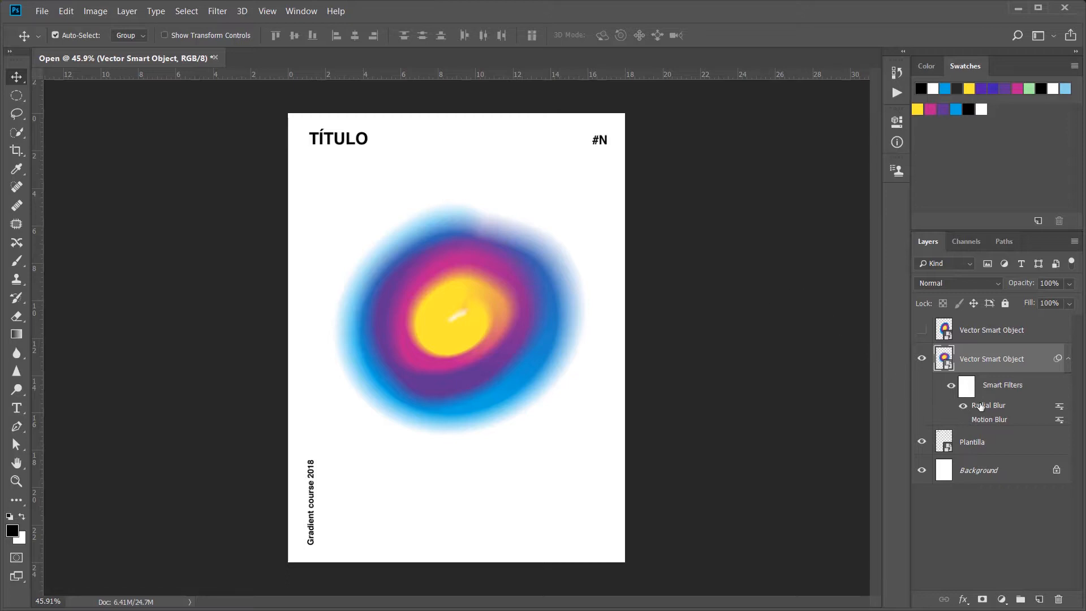
Step: Change the Radial Blur smart filter to the Spin method with an amount of 47
double_click(982, 407)
click(644, 233)
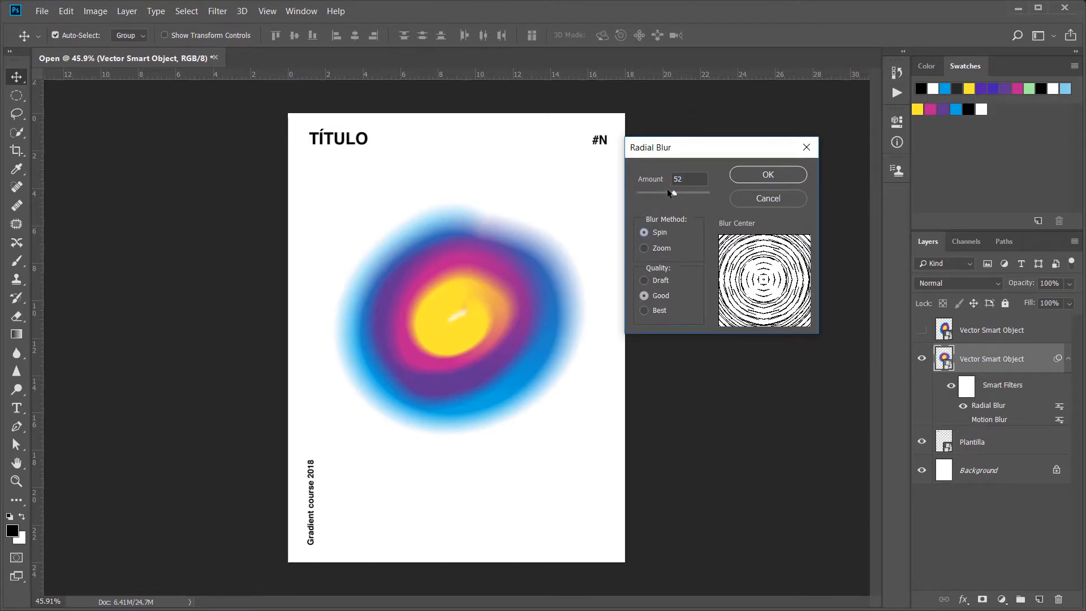
drag(673, 194, 670, 194)
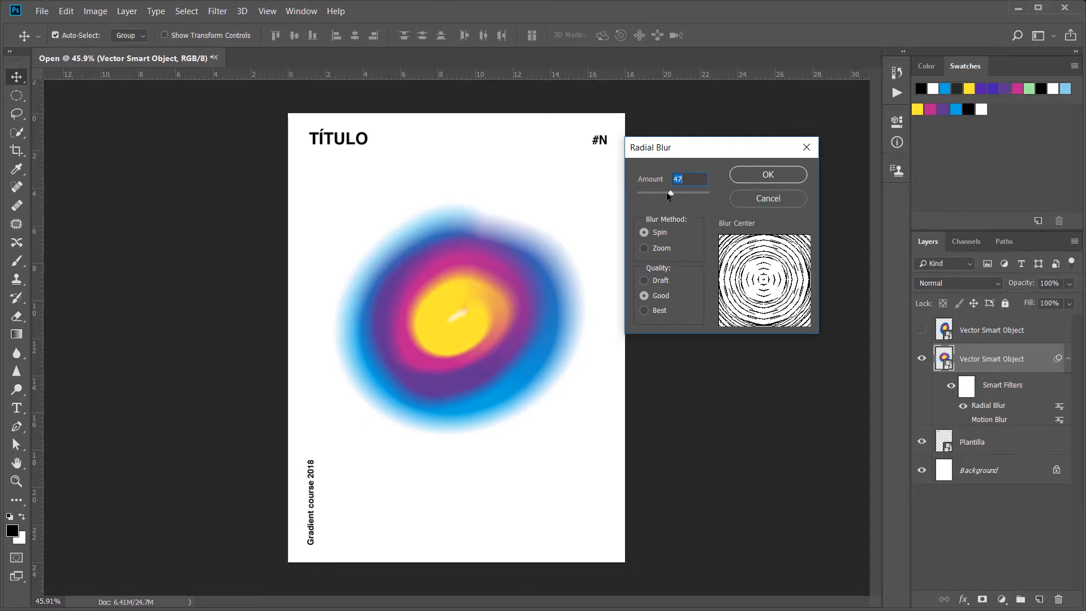
click(742, 174)
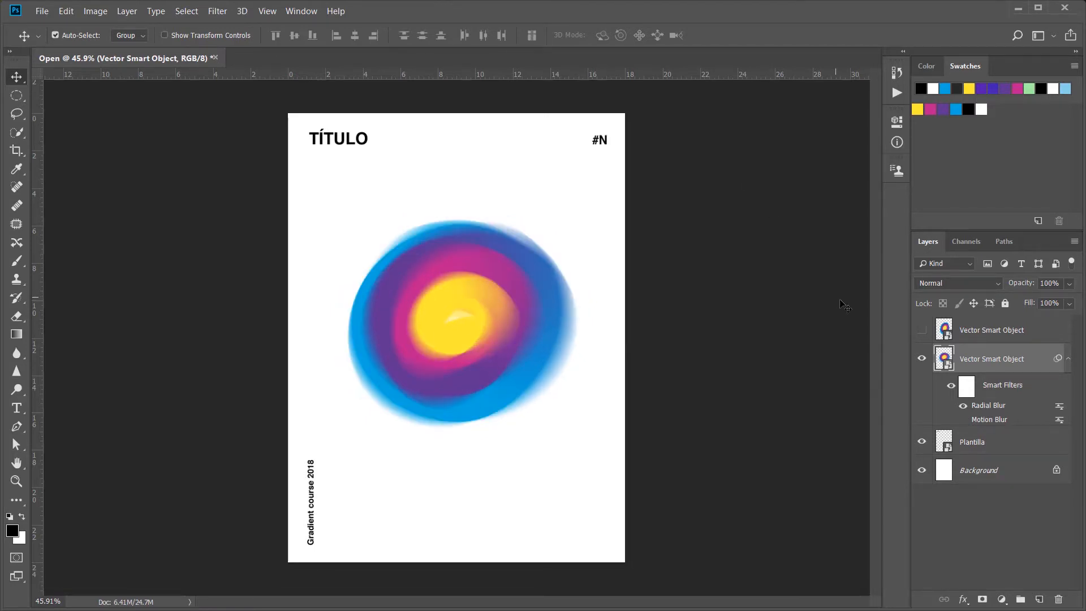
Step: Turn the Motion Blur smart filter back on and set the Radial Blur filter's blending opacity to 70%
click(963, 421)
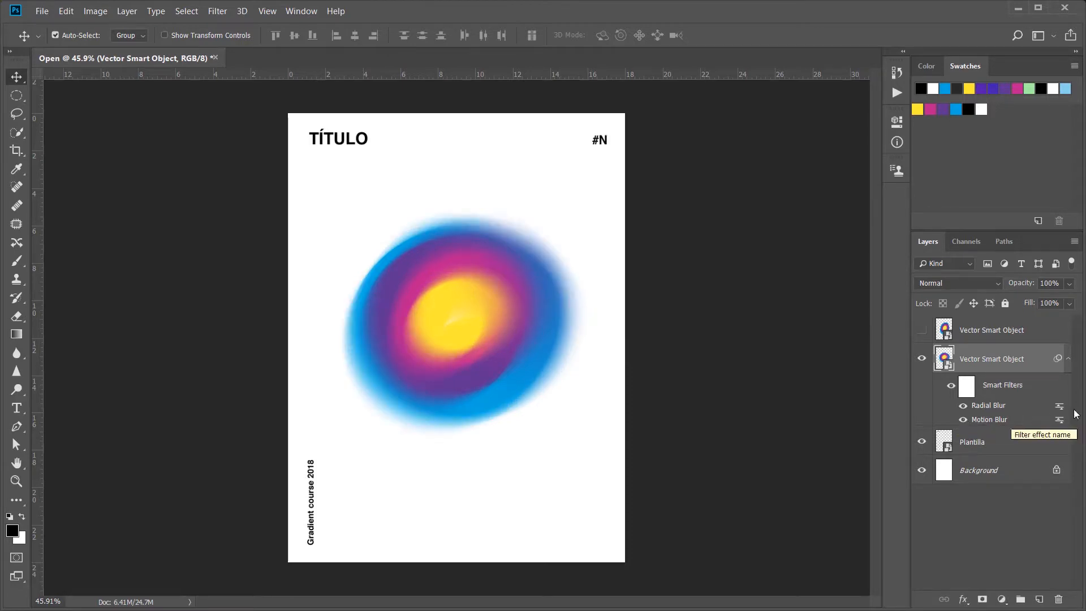
double_click(1059, 406)
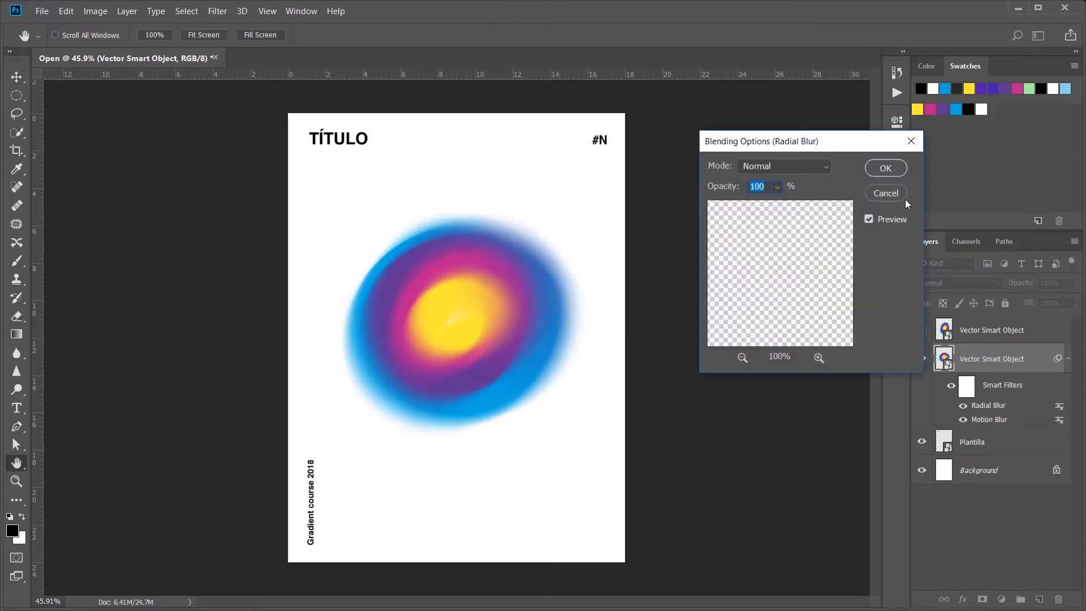
click(777, 187)
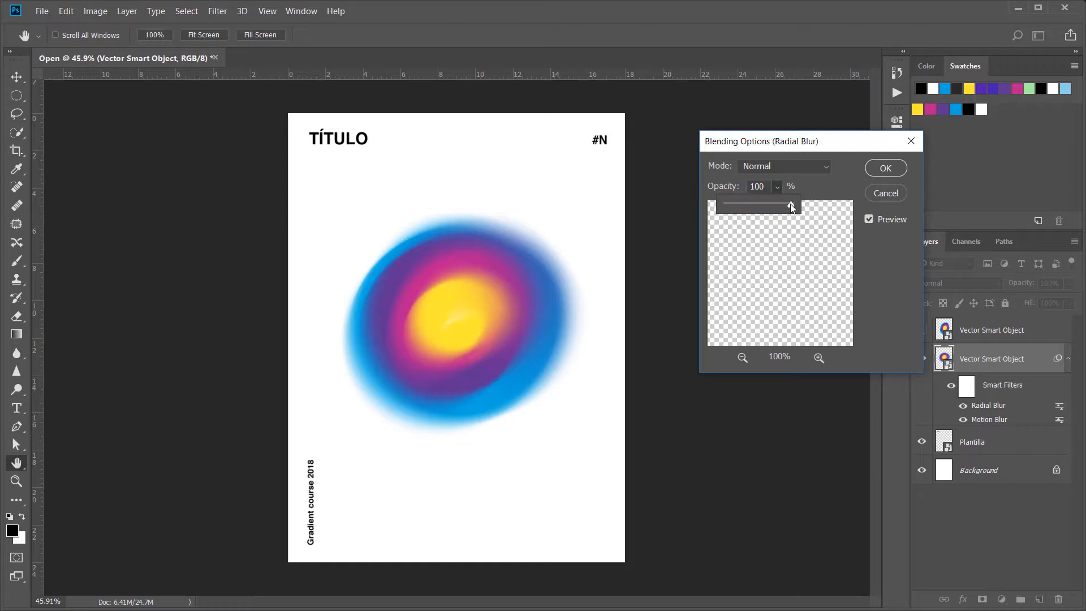
drag(794, 205, 772, 206)
click(880, 166)
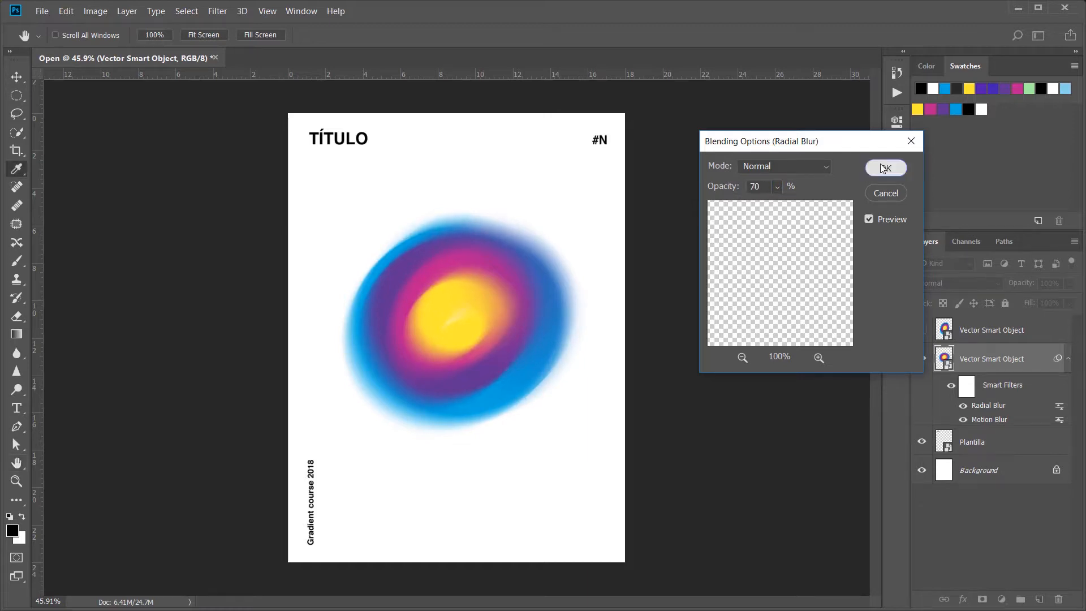
click(880, 168)
Step: Set the lower spiral's Motion Blur distance to about 134 pixels, keeping the 46° angle
double_click(978, 420)
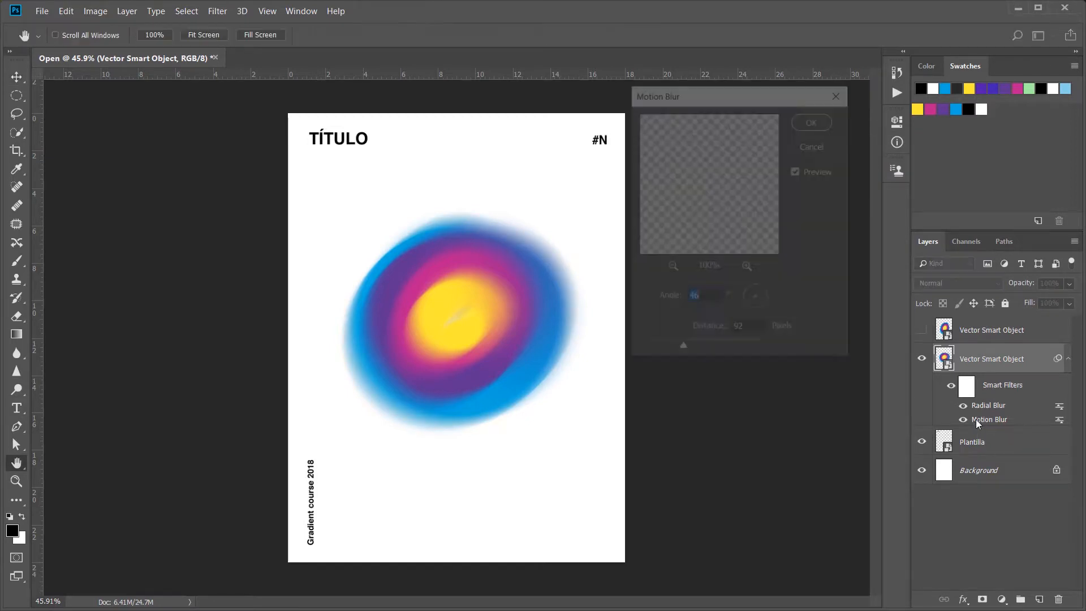
drag(692, 354, 690, 351)
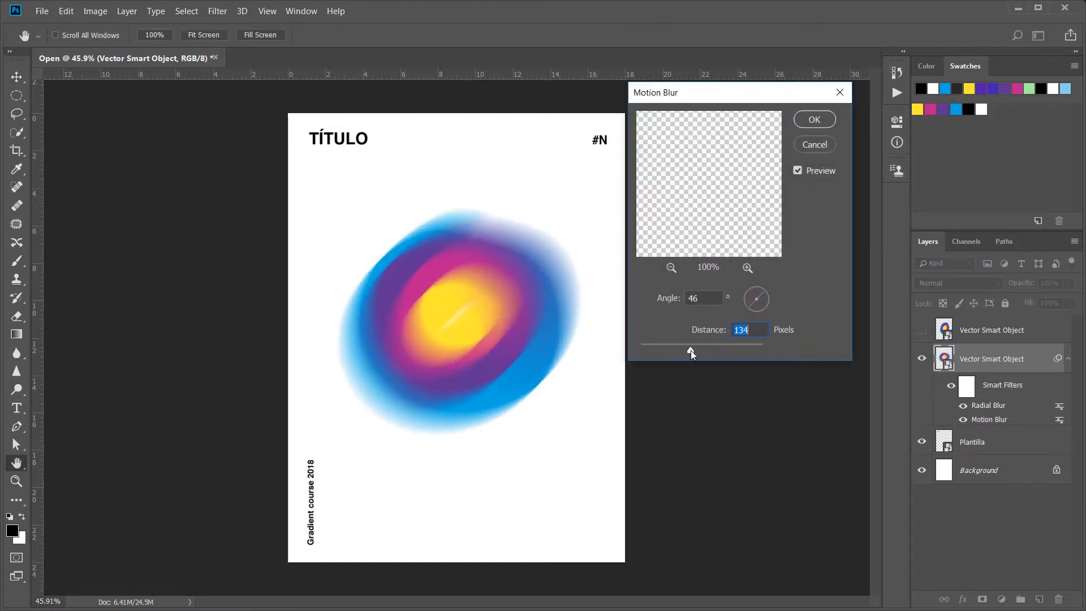
click(814, 121)
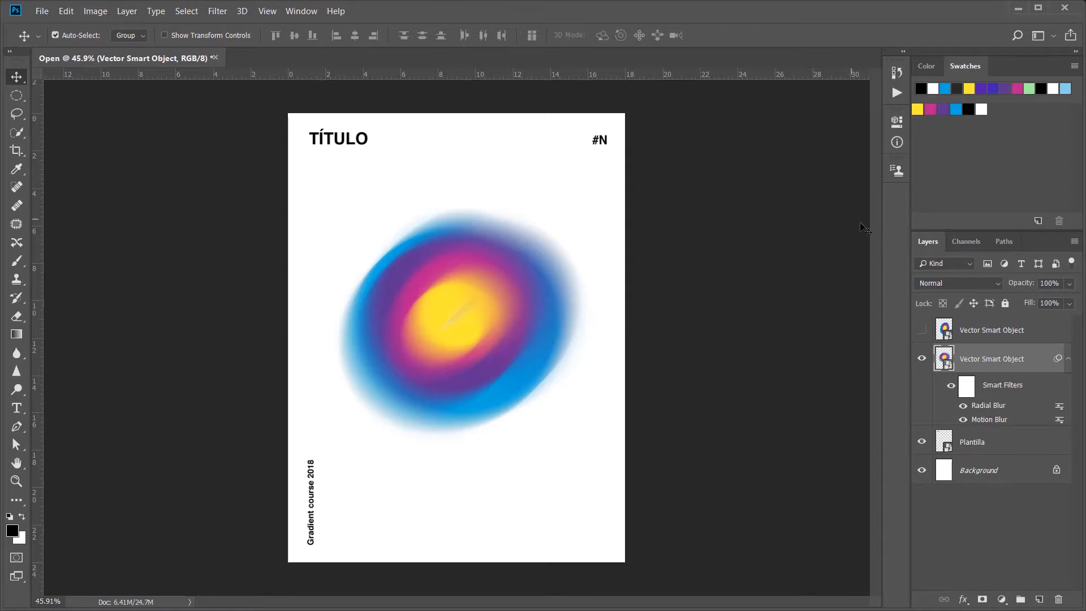
Step: Show the upper spiral layer, hide the lower one, and start a Field Blur on the upper spiral
click(923, 329)
click(922, 357)
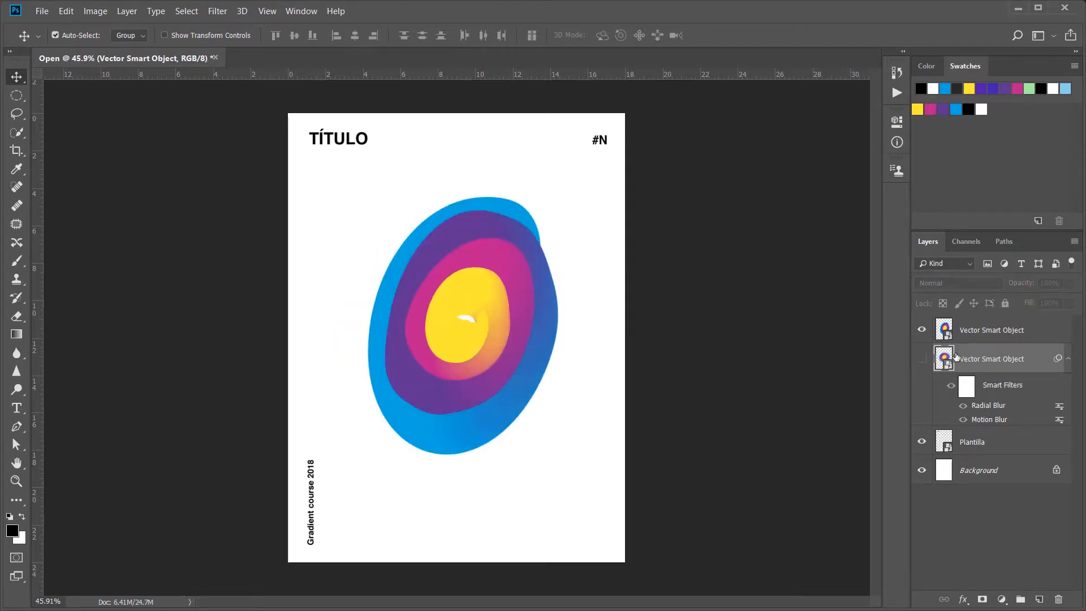
click(966, 335)
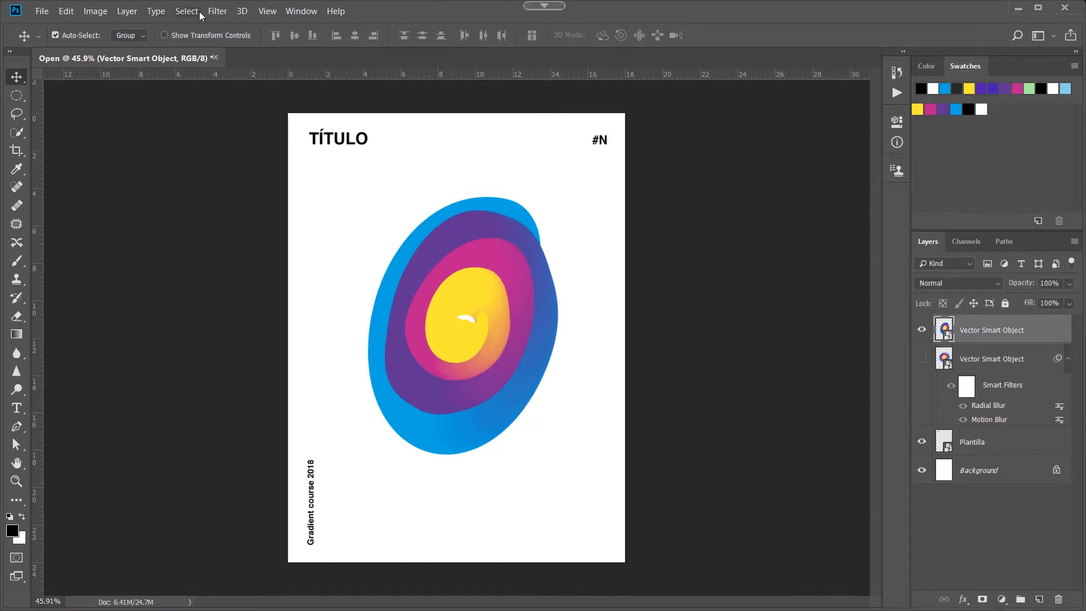
click(217, 11)
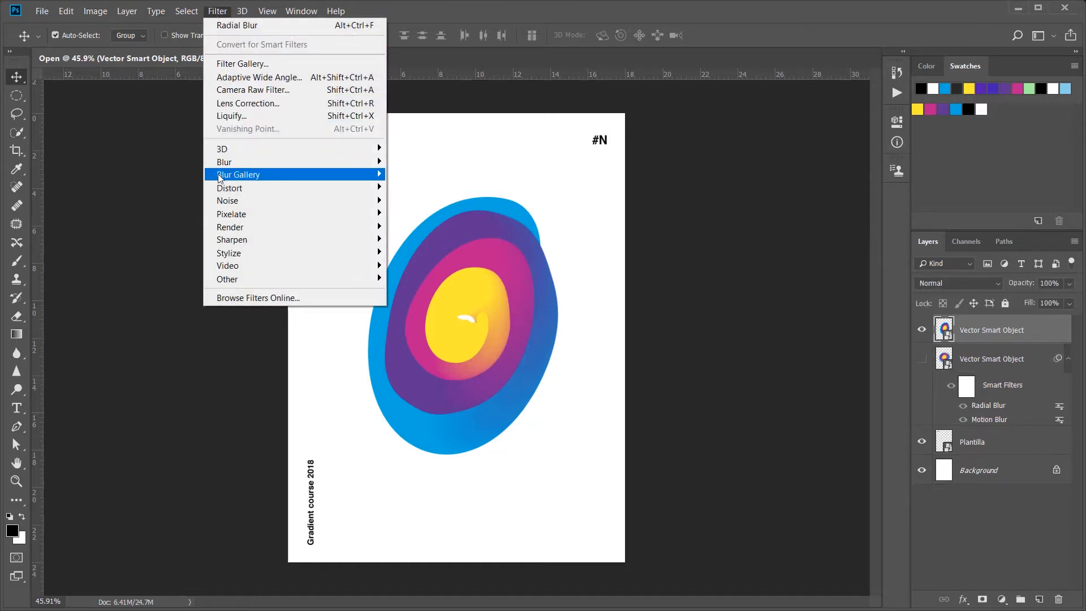
mouse_move(276, 180)
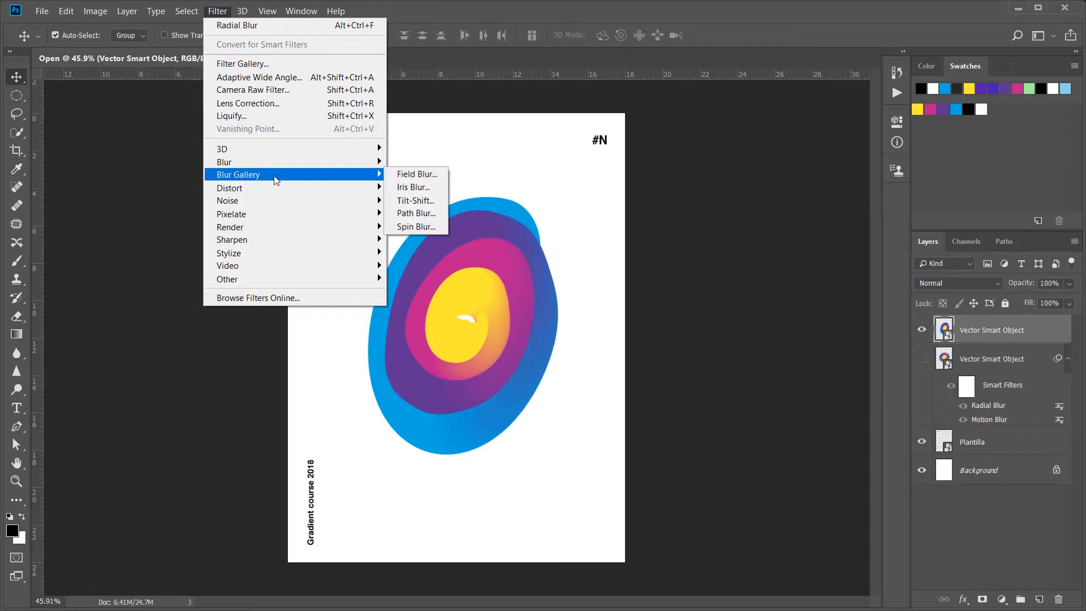
click(413, 175)
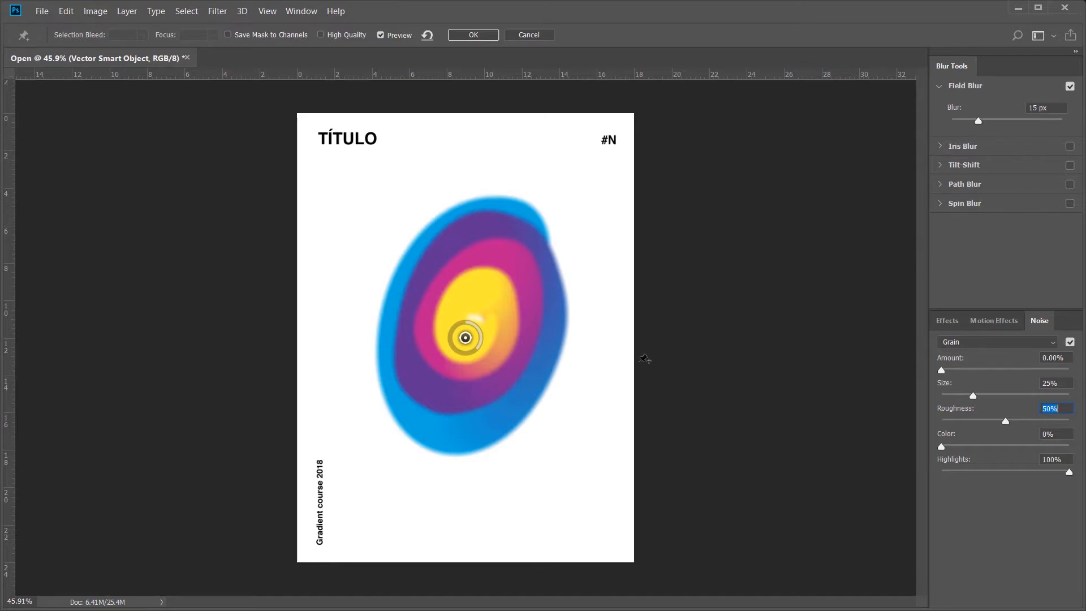
Step: Move the first Field Blur pin below the yellow center and add a second pin at its upper right with about 33 px blur
drag(467, 346, 476, 385)
click(534, 278)
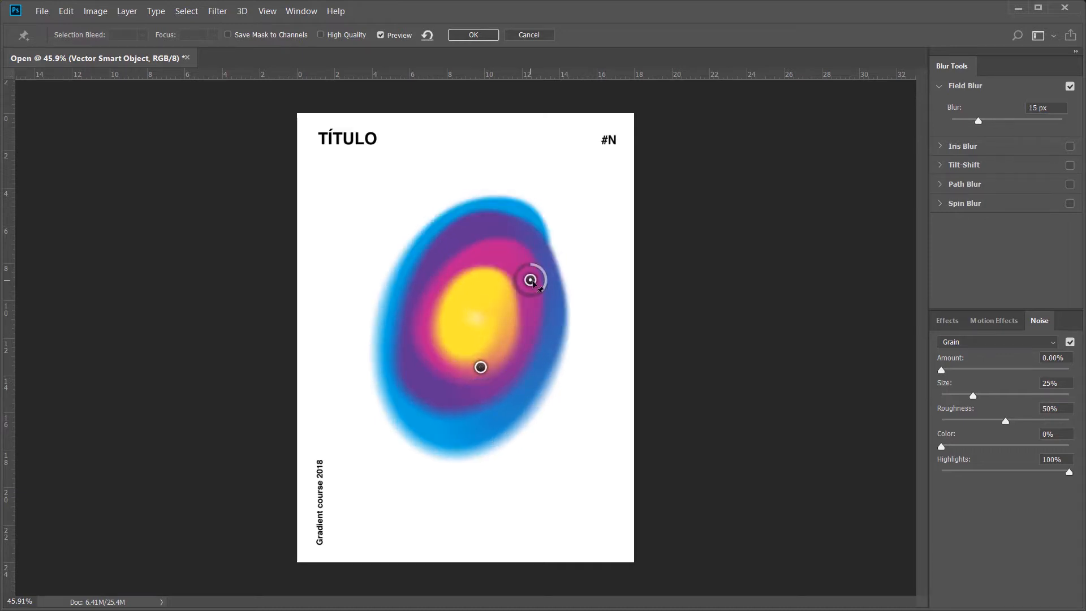
drag(547, 288, 524, 298)
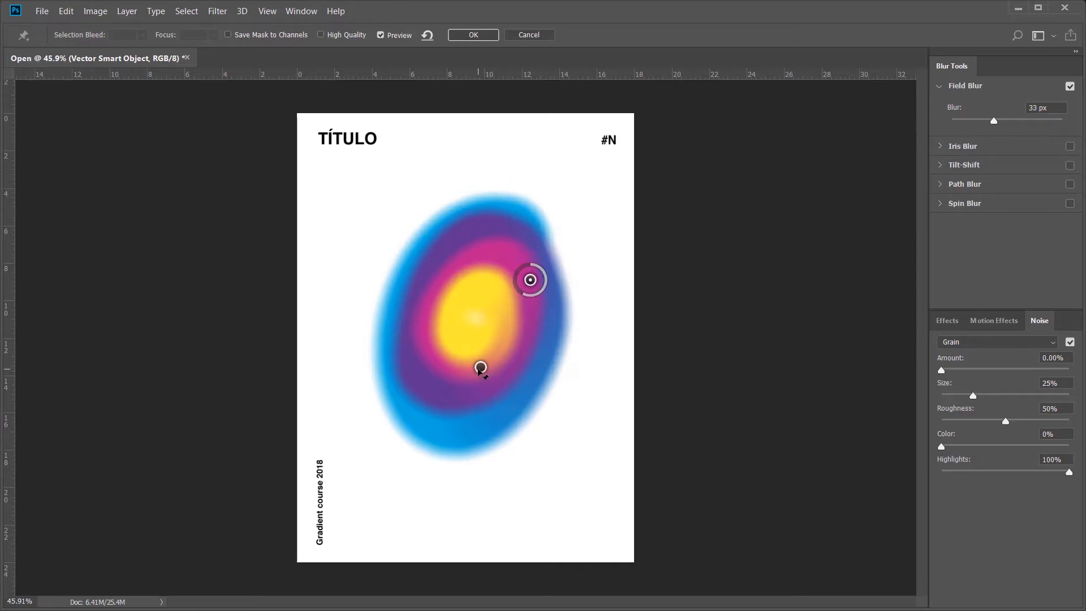
Step: Move the Field Blur pins to the spiral's lower-right edge and set the upper pin's blur to about 85 px
drag(481, 367, 536, 329)
drag(530, 280, 535, 380)
drag(530, 396, 497, 436)
drag(557, 338, 538, 385)
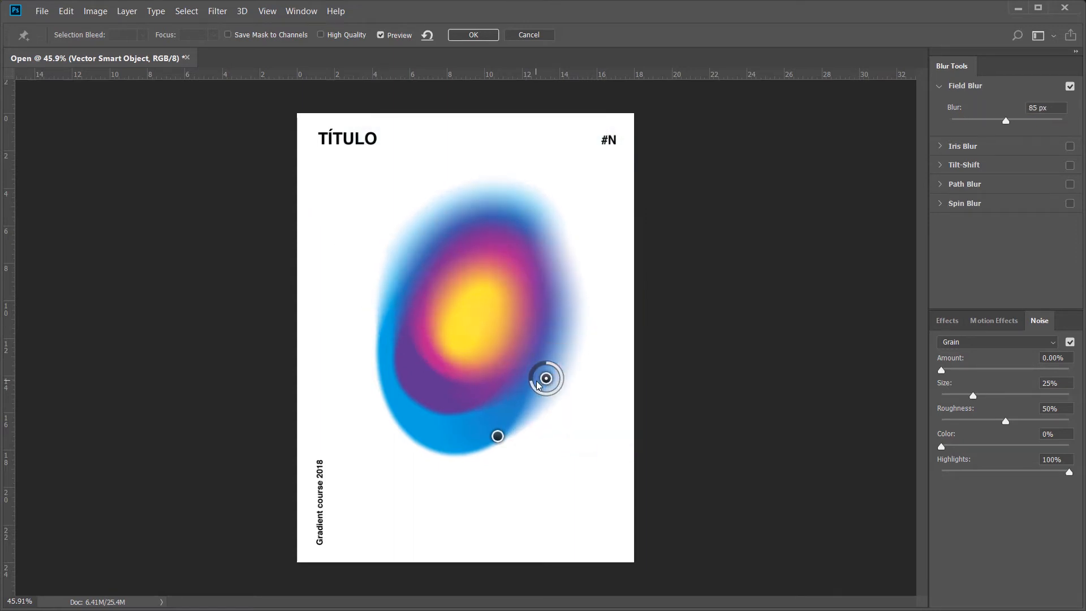
Step: Replace Field Blur with a 32 px Iris Blur, using a tall ellipse over the spiral's lower right and a second iris at its top
click(1070, 86)
click(1070, 146)
mouse_move(478, 346)
mouse_down()
mouse_move(430, 337)
mouse_move(464, 331)
mouse_move(466, 349)
mouse_up()
drag(513, 290, 477, 296)
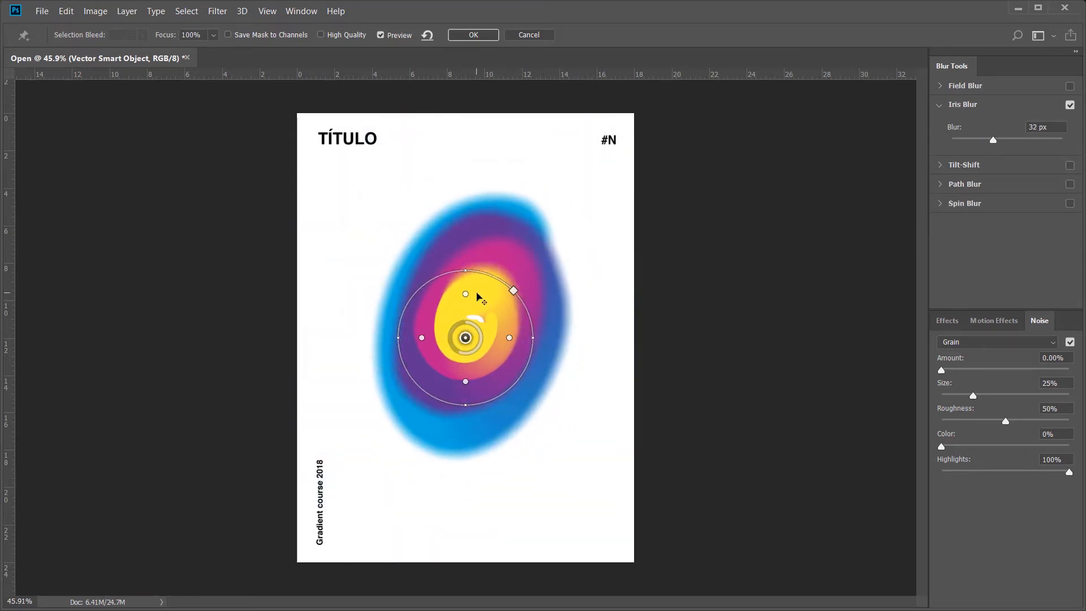
mouse_move(465, 405)
mouse_down()
mouse_move(461, 462)
mouse_move(463, 423)
mouse_up()
drag(466, 339, 503, 388)
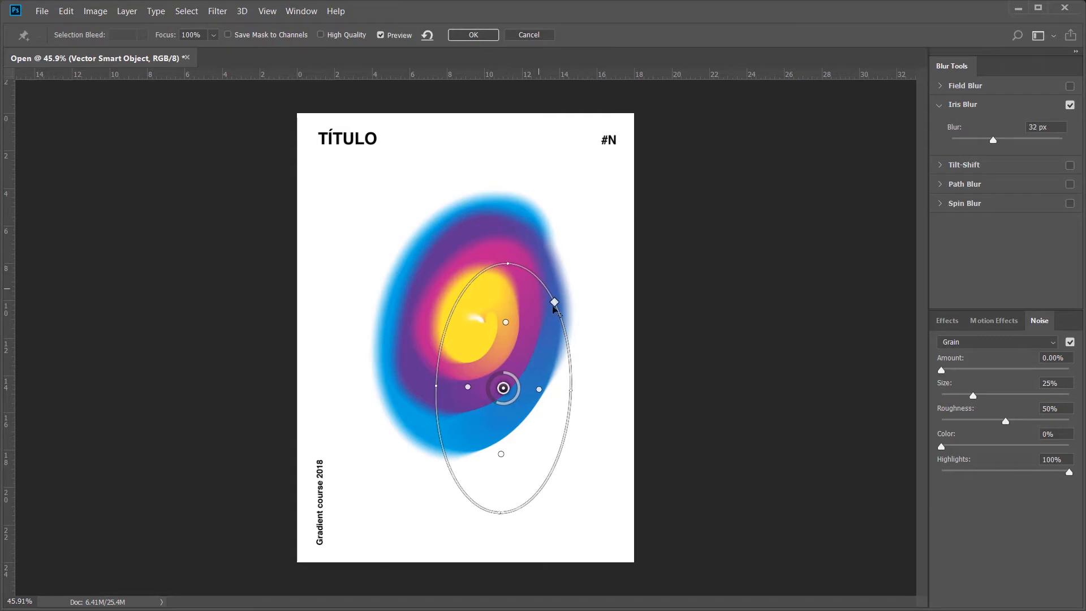
click(503, 210)
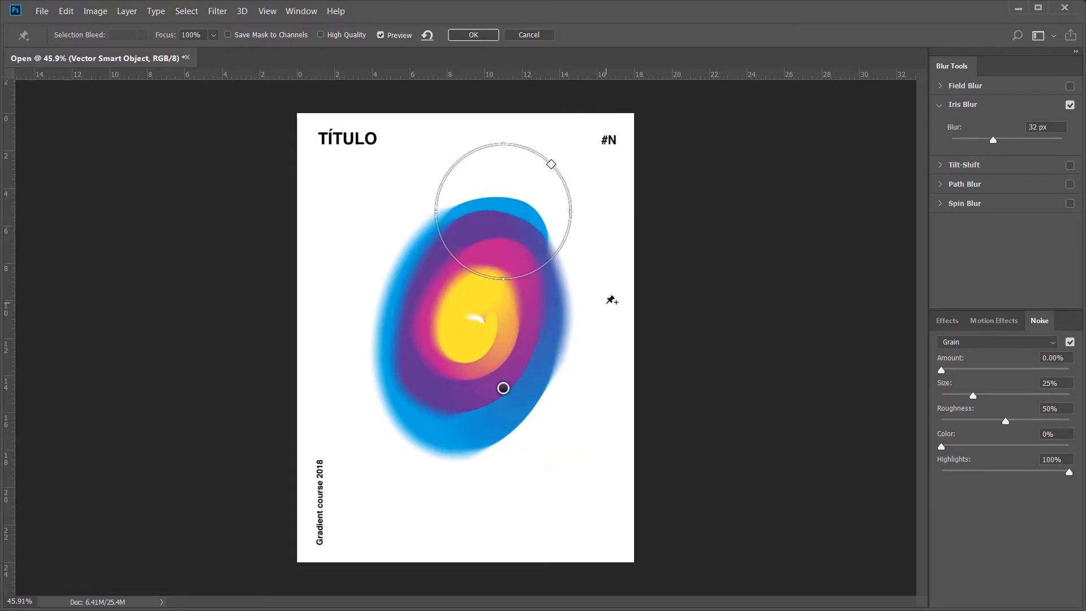
Step: Replace Iris Blur with Tilt-Shift, place a second pin, tilt its focus lines diagonally, and set its blur to about 140 px
click(1070, 105)
click(941, 165)
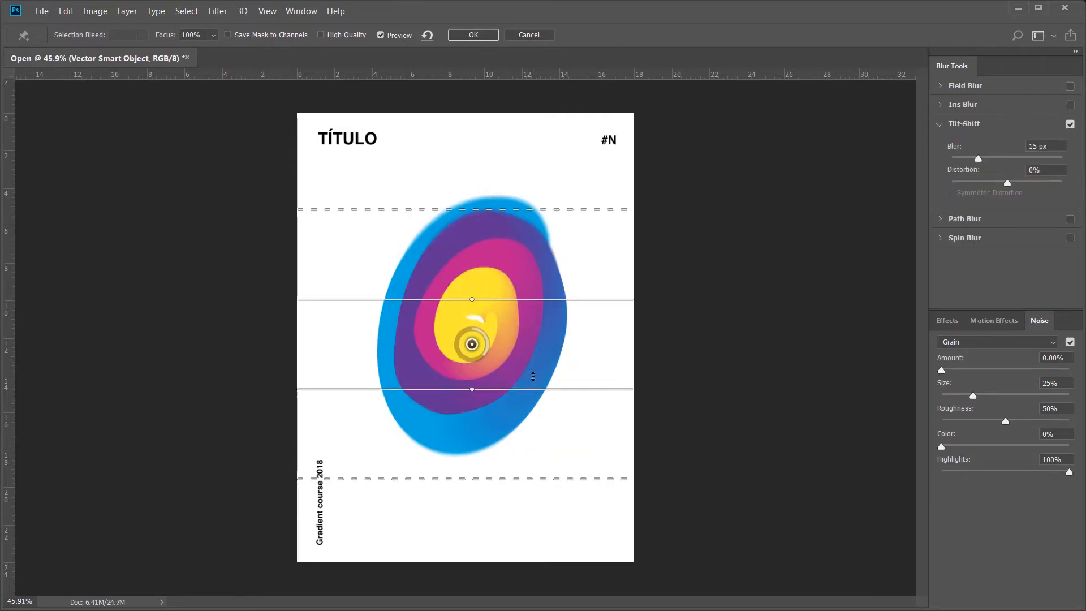
drag(473, 343, 465, 318)
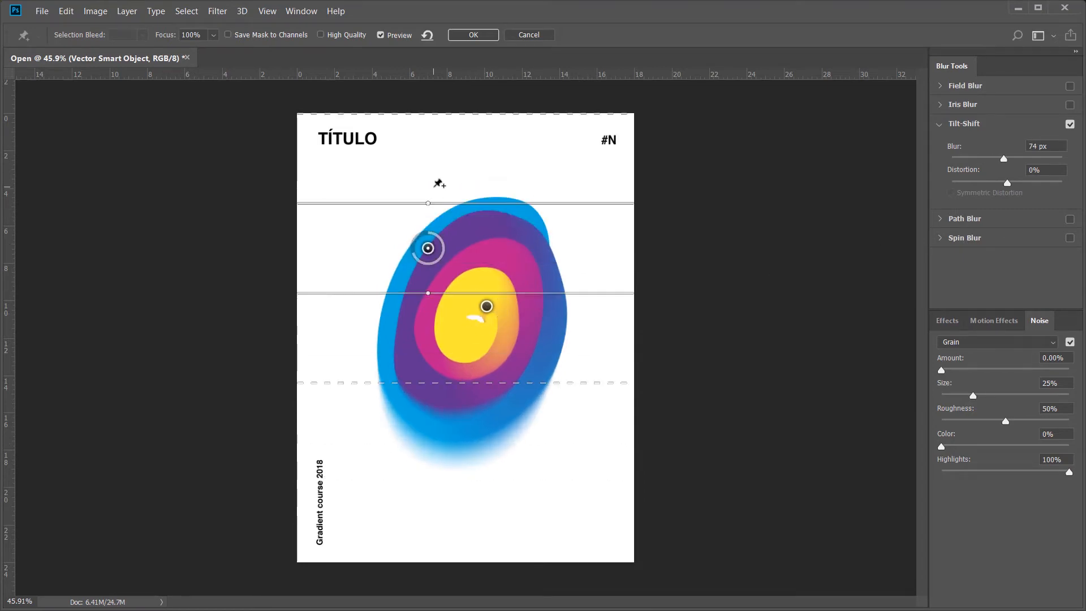
drag(429, 204, 561, 227)
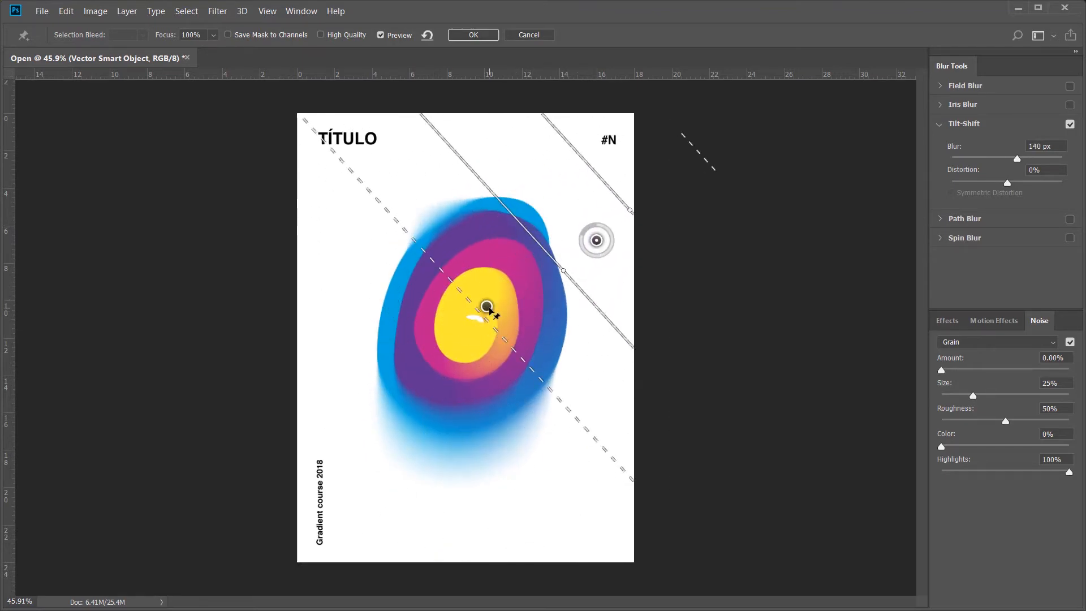
Step: Reposition the two Tilt-Shift pins near the spiral's yellow center and its outer right edge
drag(488, 307, 494, 341)
drag(599, 241, 580, 262)
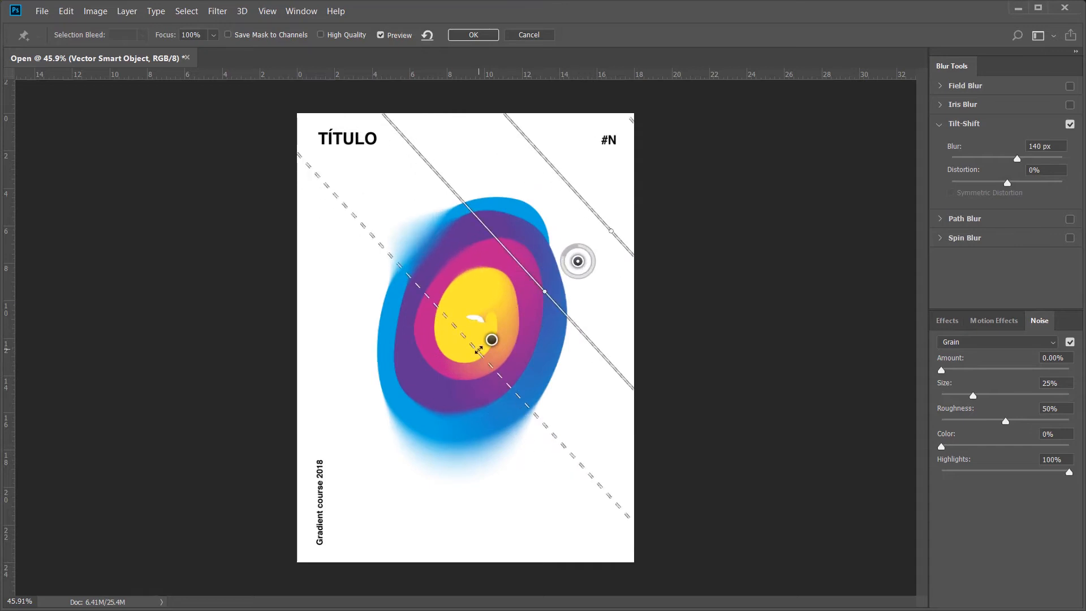
drag(480, 346, 513, 317)
drag(580, 258, 564, 276)
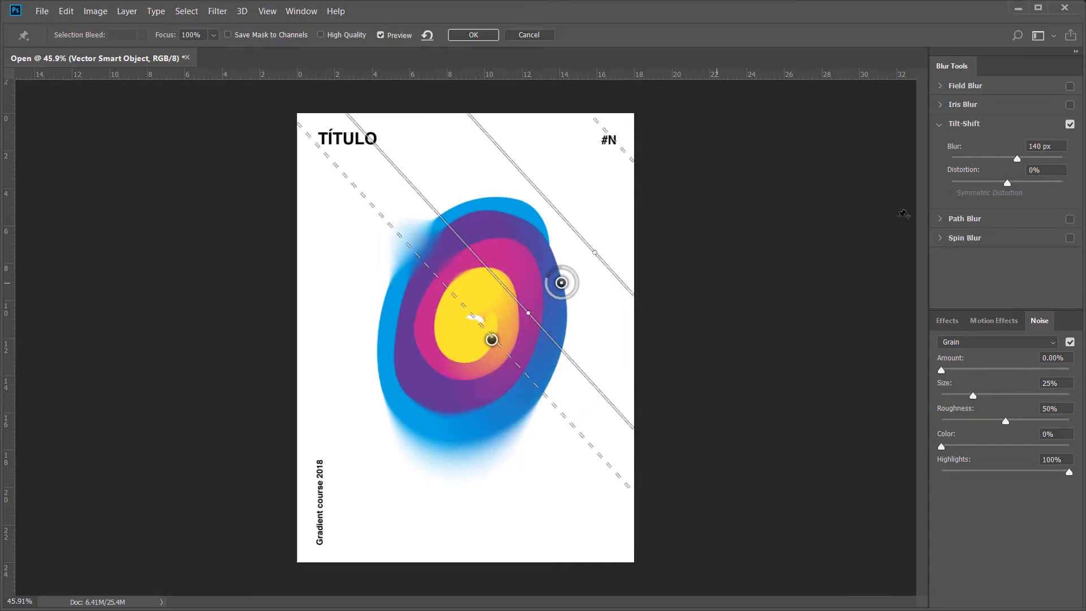
Step: Turn Iris Blur back on, set the grain noise amount to about 23.76%, and turn off Tilt-Shift
click(1070, 106)
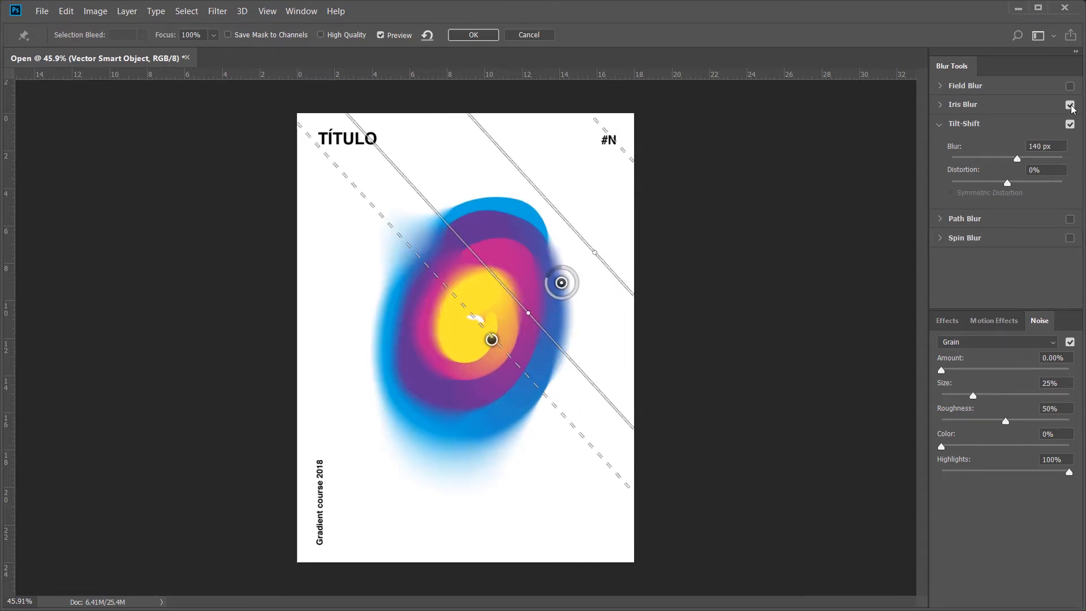
click(1070, 86)
drag(941, 371, 972, 371)
click(1070, 123)
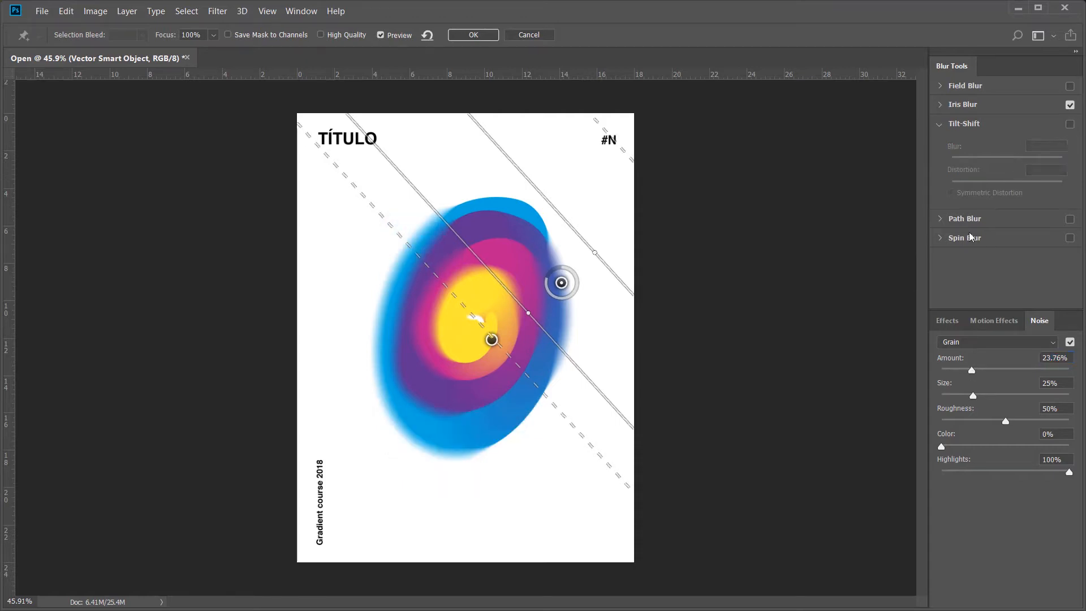
Step: Turn on Path Blur and reshape its path into a short diagonal left of the spiral's center, with an end point speed of about 647 px
click(944, 220)
drag(497, 338, 427, 342)
drag(533, 424, 636, 237)
drag(56, 343, 550, 362)
drag(635, 236, 589, 212)
drag(536, 363, 582, 430)
drag(439, 351, 398, 318)
drag(580, 427, 475, 367)
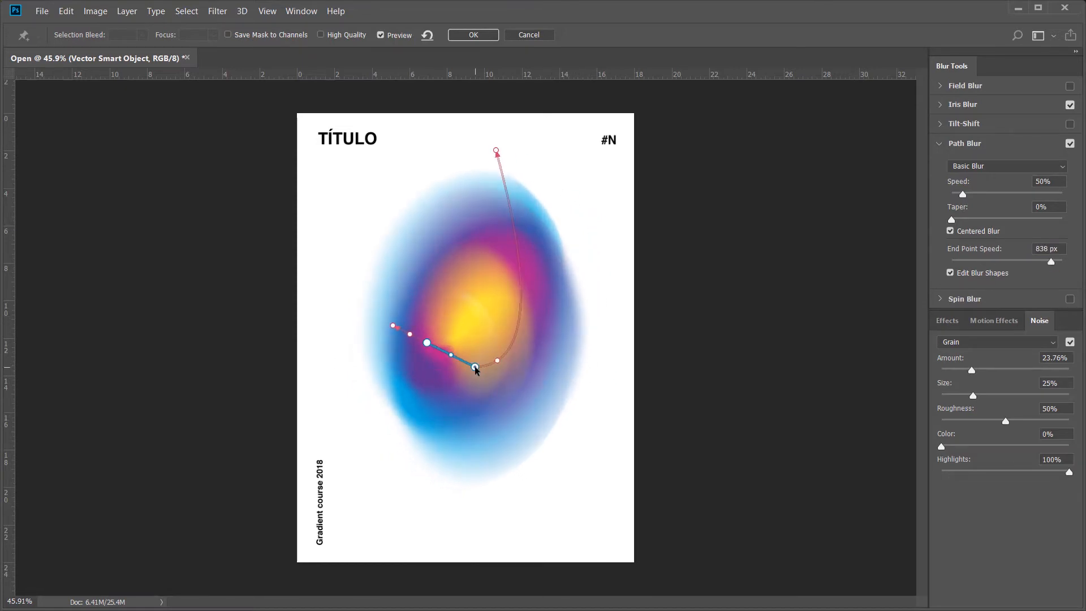
drag(496, 150, 500, 201)
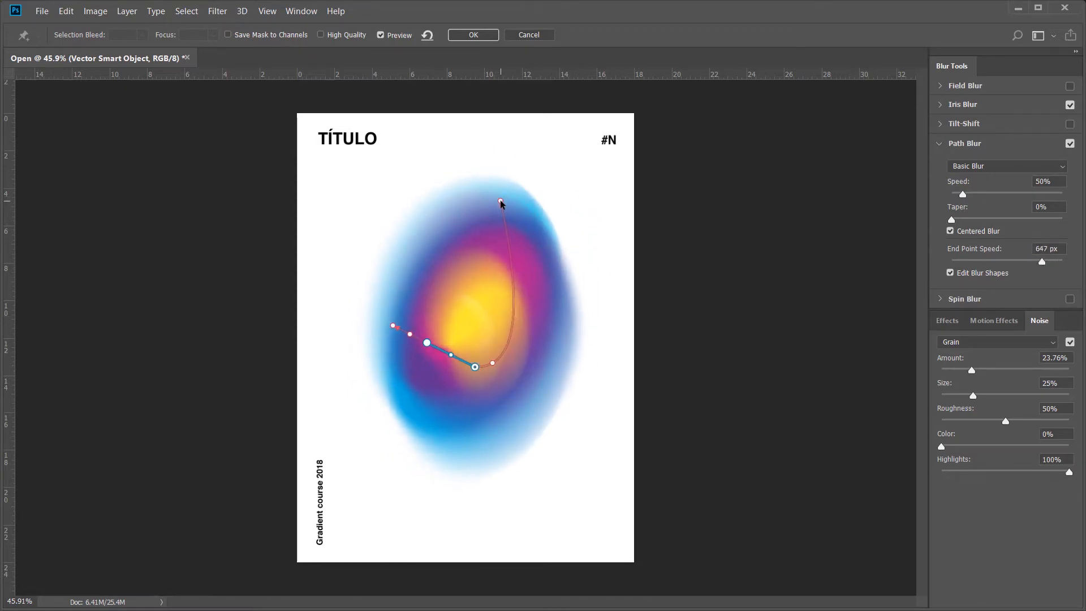
Step: Turn off Iris Blur, turn Tilt-Shift back on alongside Path Blur, and apply the Blur Gallery effects
click(1071, 106)
click(1071, 106)
click(1070, 124)
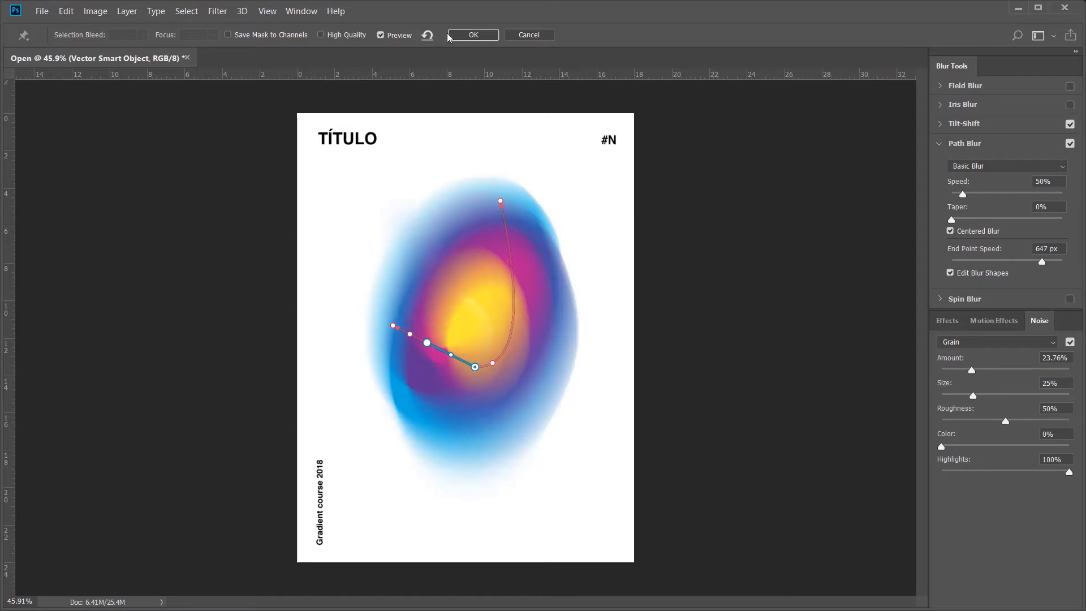
click(476, 37)
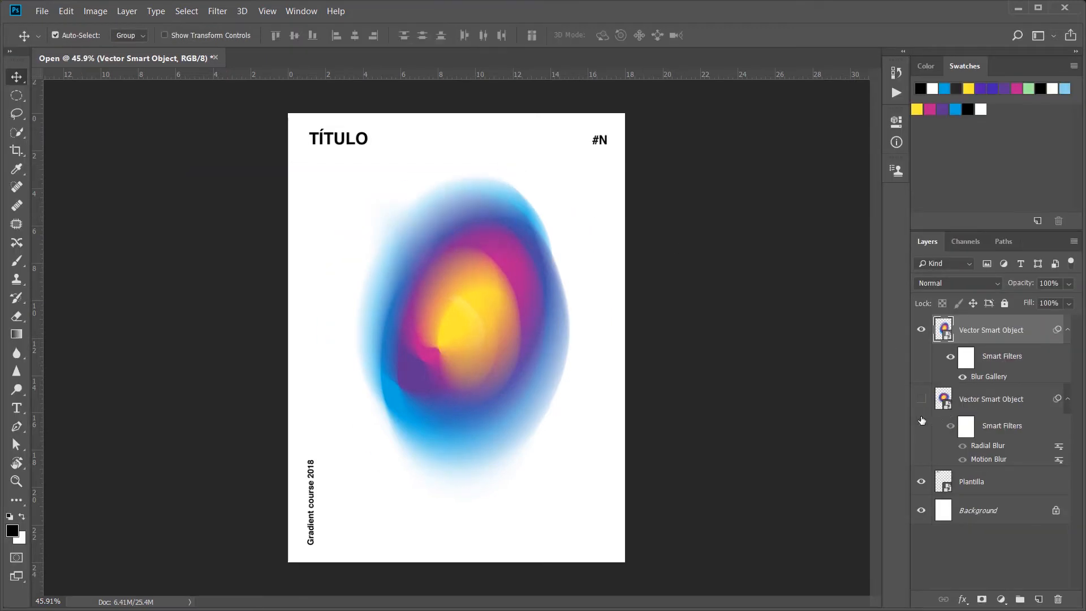
Step: Show the hidden lower spiral layer, try Screen blending on the upper spiral layer, and settle on Overlay
click(922, 400)
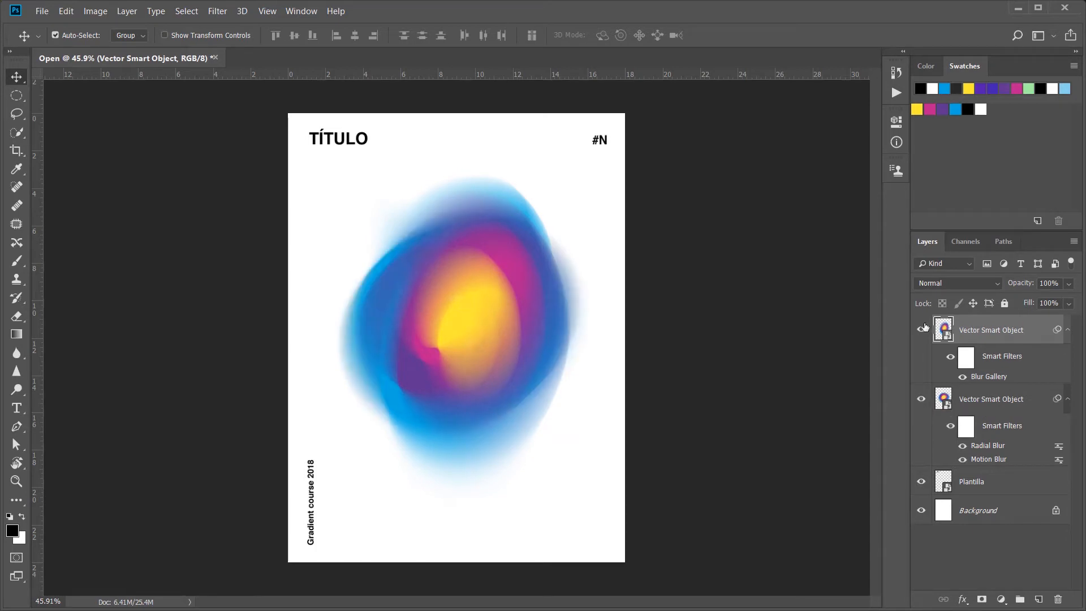
click(996, 283)
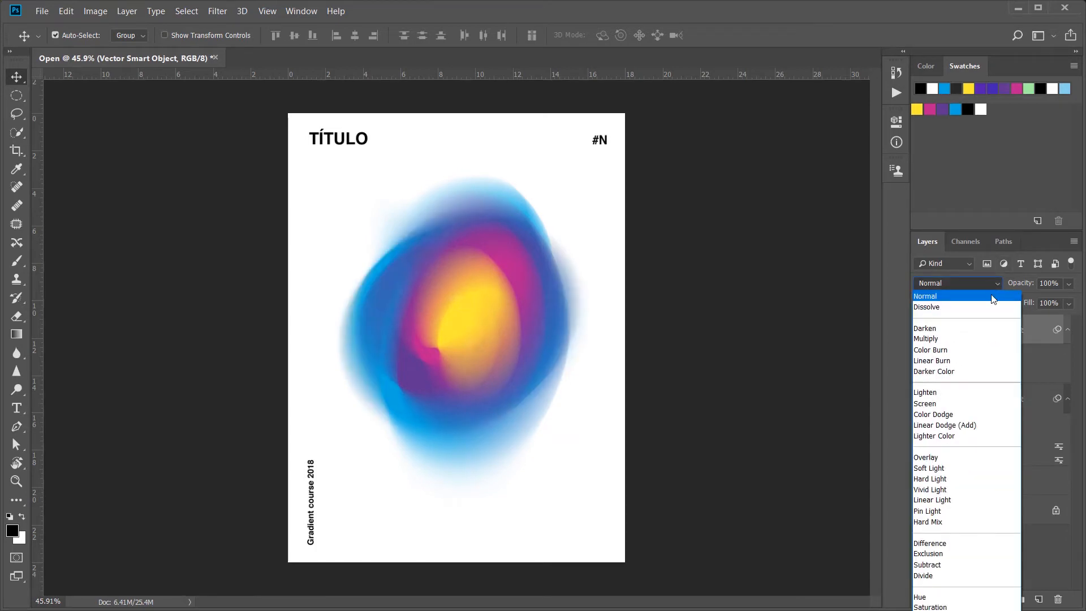
click(953, 404)
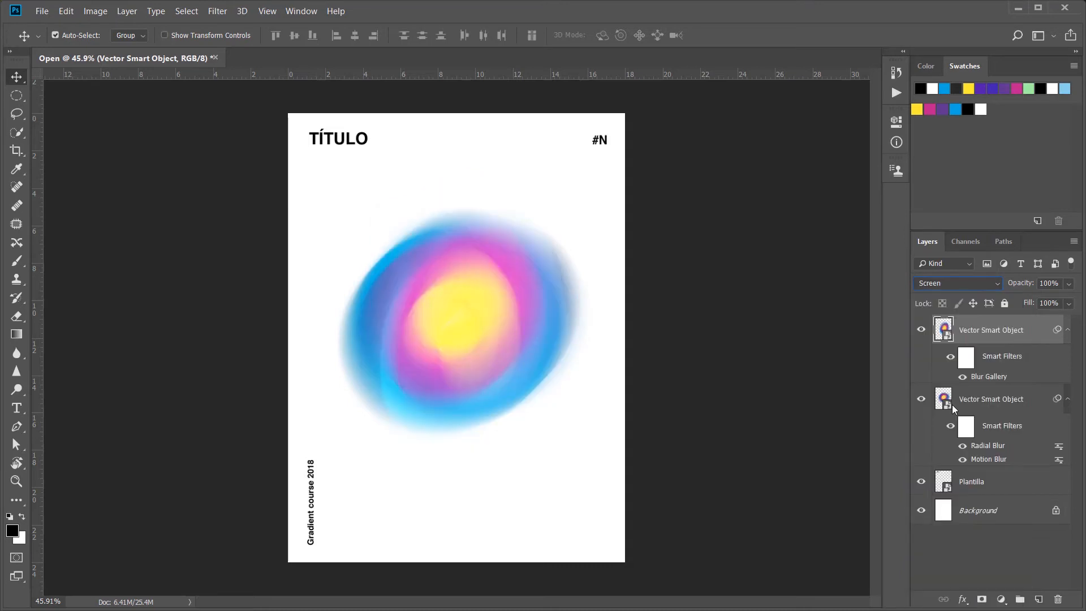
click(996, 286)
click(941, 456)
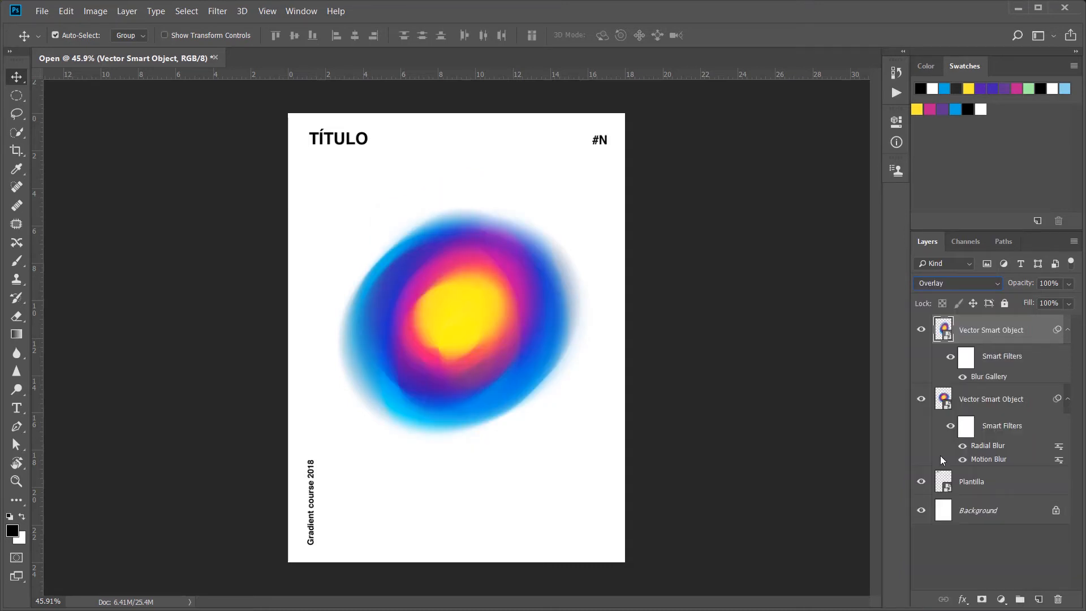
Step: Try Hard Light and Vivid Light blending on the upper spiral layer and return it to Overlay
click(1001, 286)
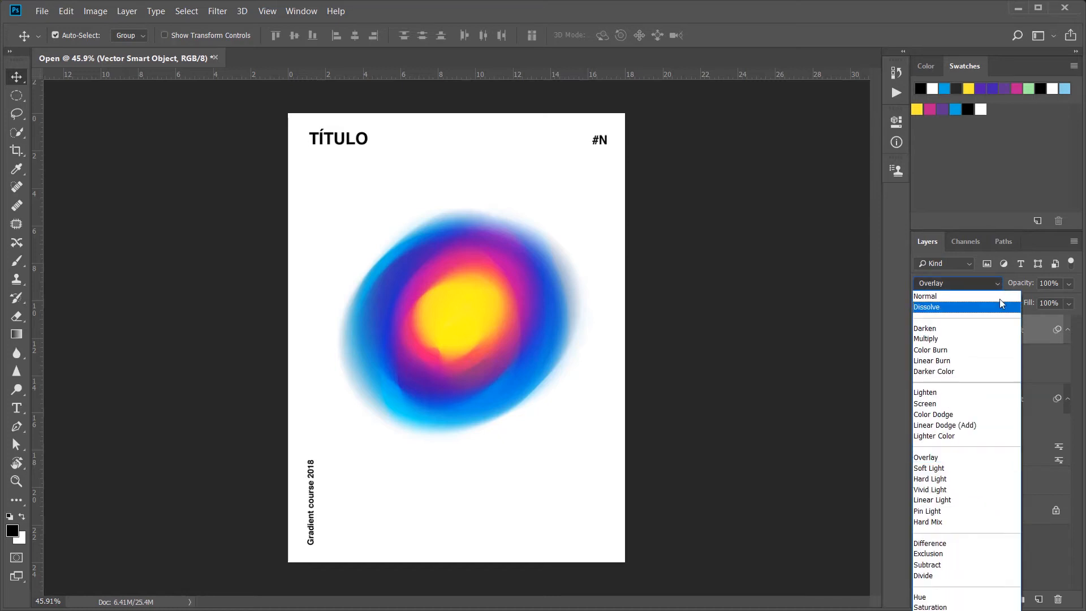
click(944, 479)
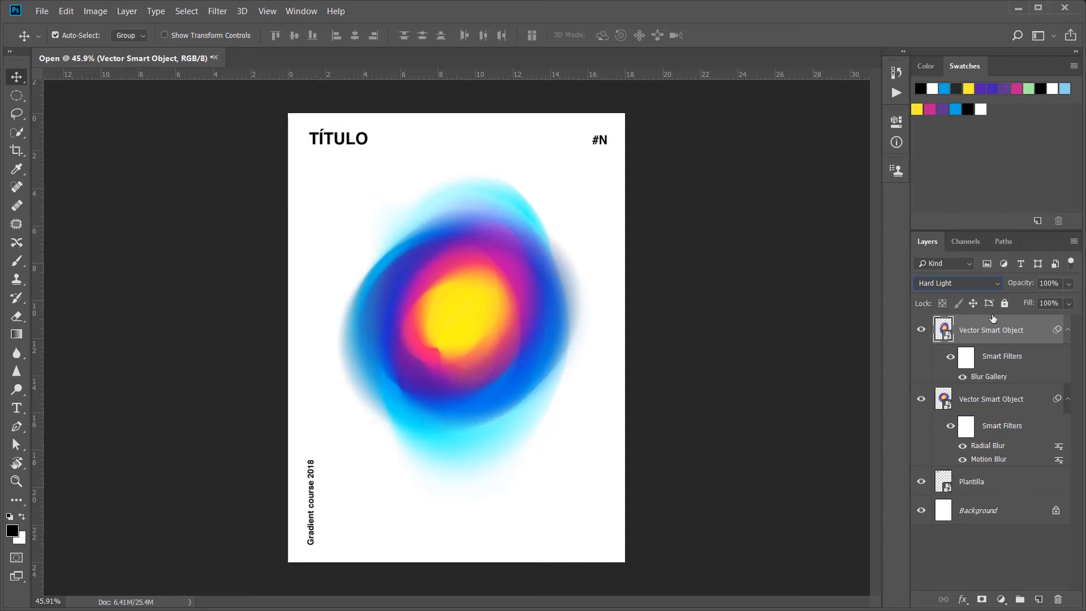
click(994, 284)
click(935, 498)
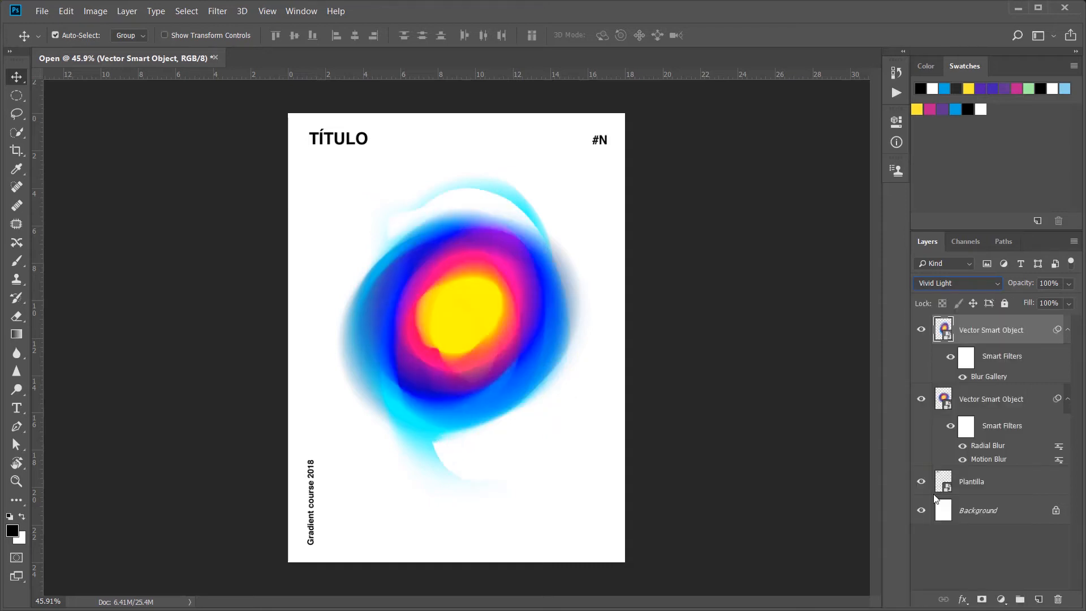
click(999, 284)
click(943, 457)
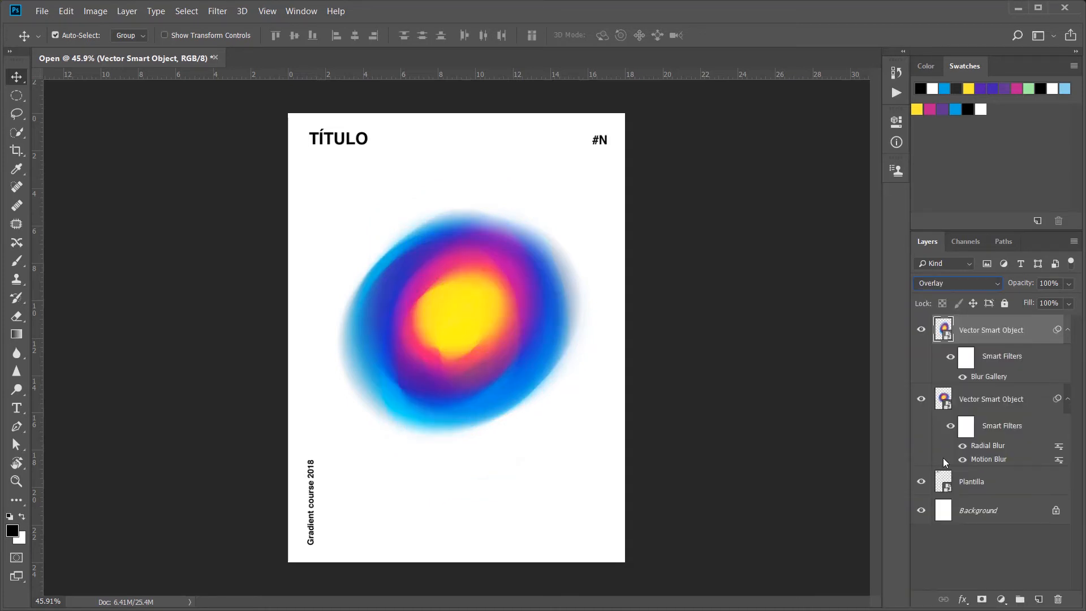
Step: Group the two spiral layers and name the group Imagen
shift+click(980, 401)
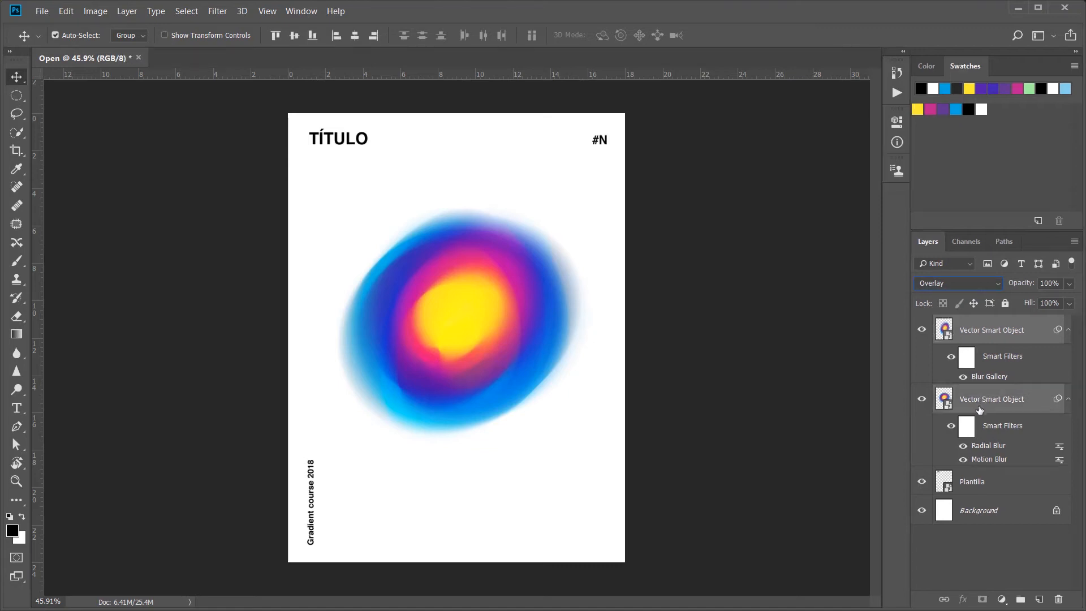
key(ctrl+g)
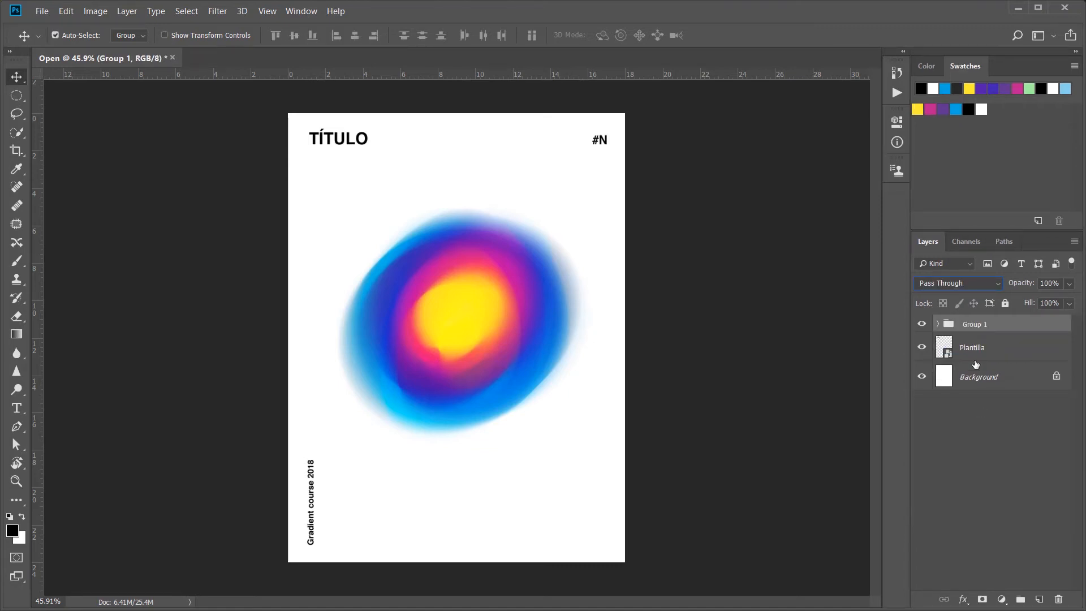
double_click(979, 324)
key(BackSpace)
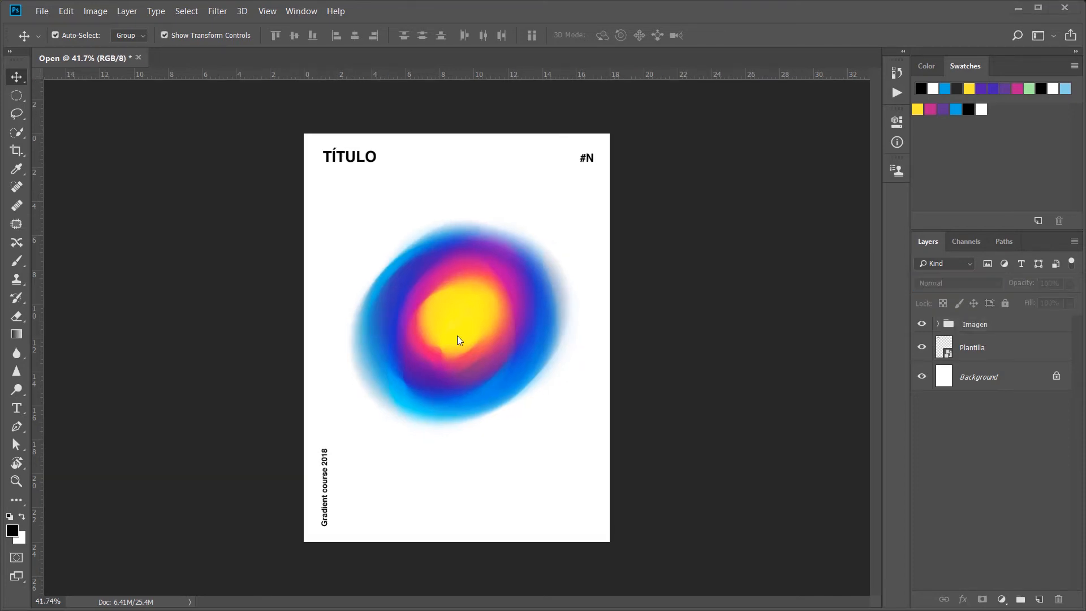
Step: Scale the Imagen group up to about 130% and reposition it slightly lower on the poster
click(459, 340)
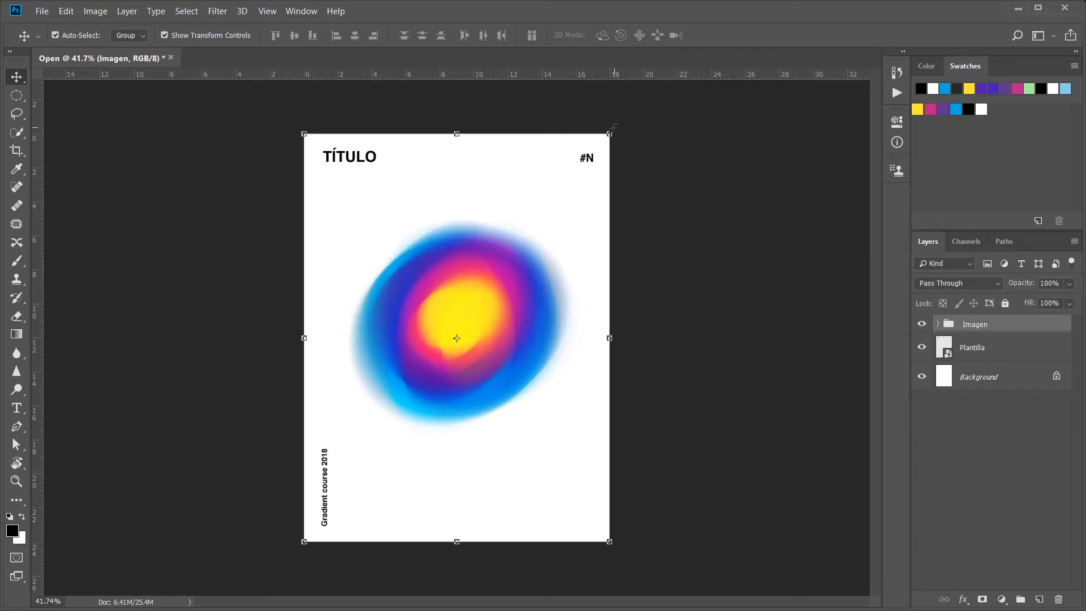
key(ctrl+t)
drag(610, 134, 703, 46)
drag(512, 365, 471, 423)
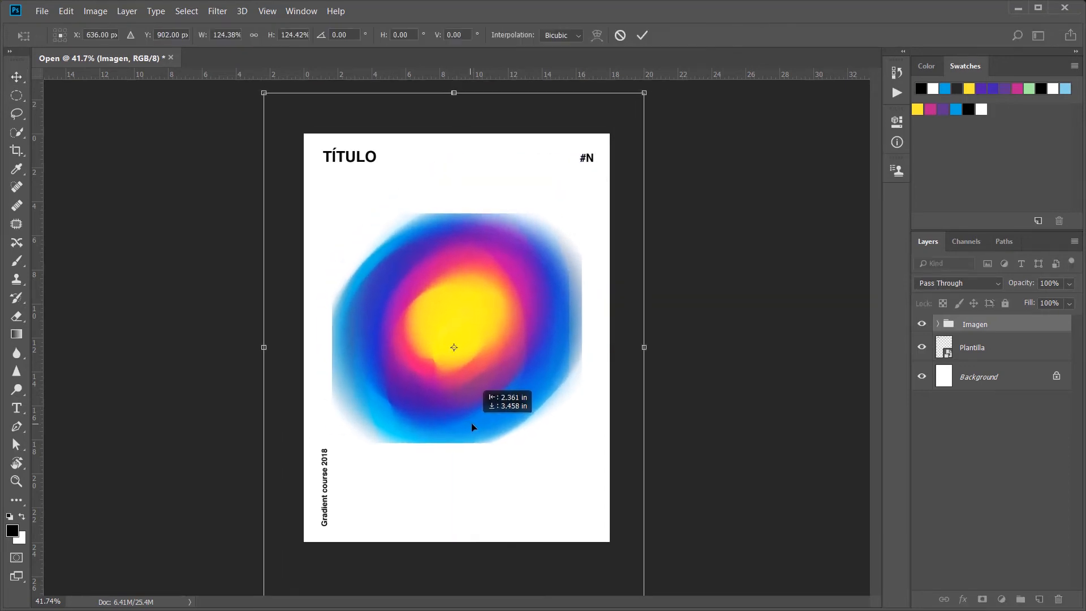
drag(640, 87, 660, 74)
drag(515, 379, 510, 390)
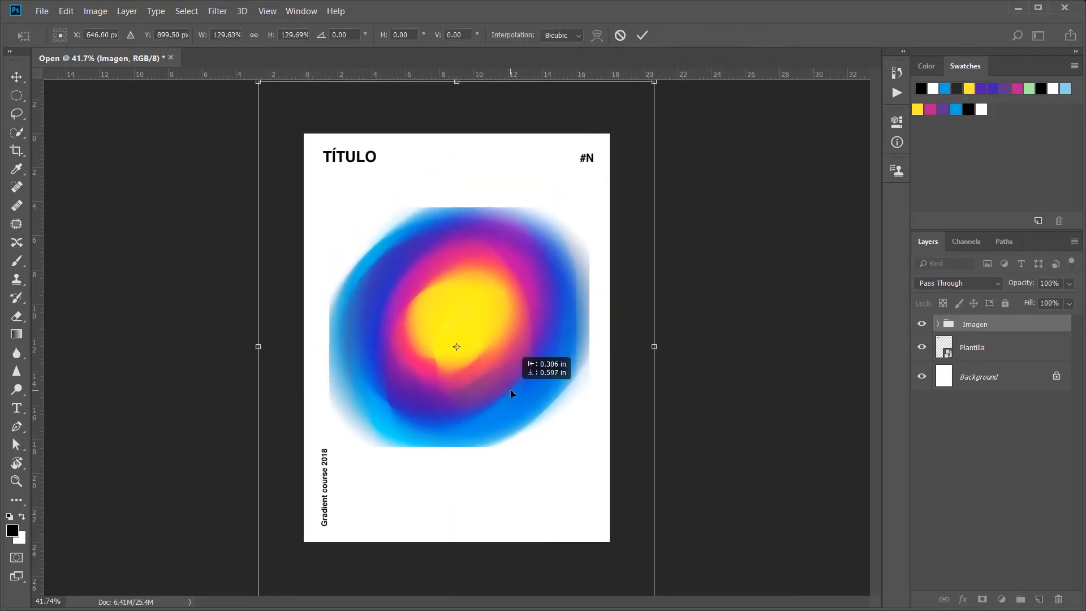
click(644, 37)
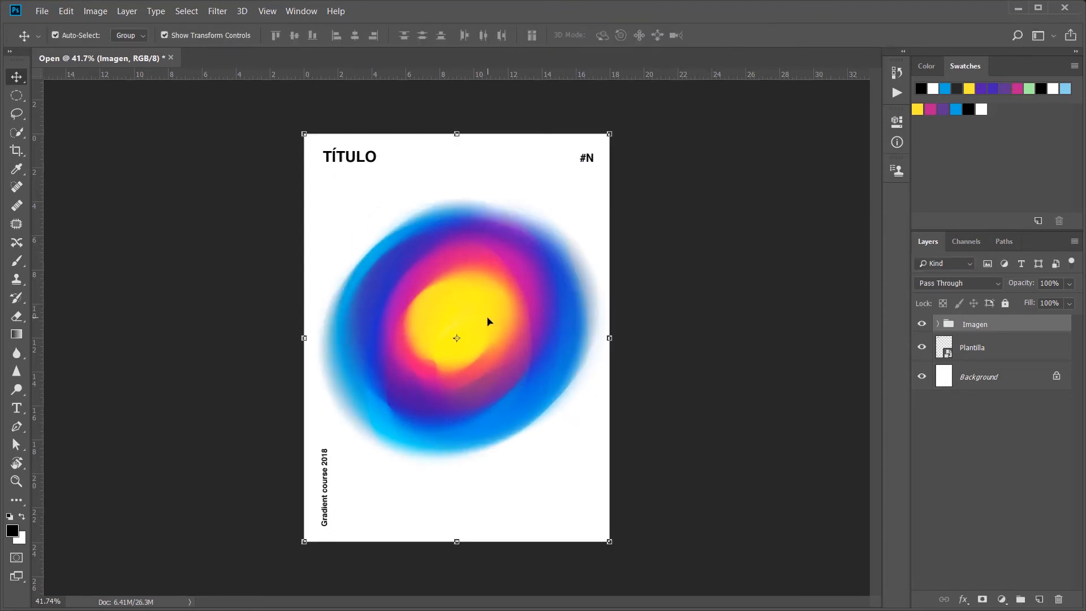
drag(490, 321, 491, 327)
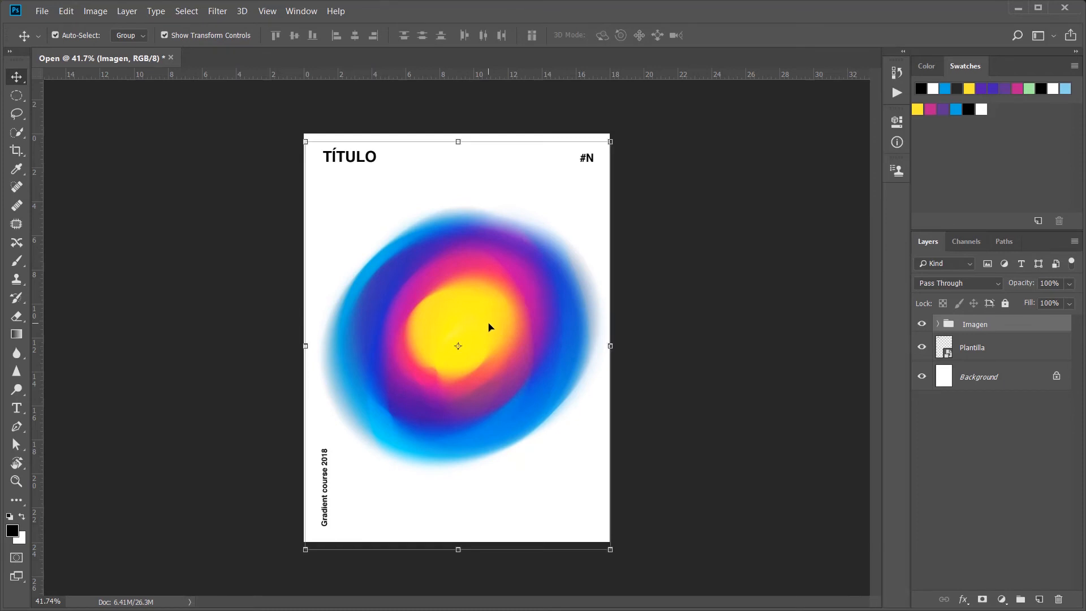
Step: Draw a circle about 304 px wide over the spiral's yellow center and fill it with white
key(u)
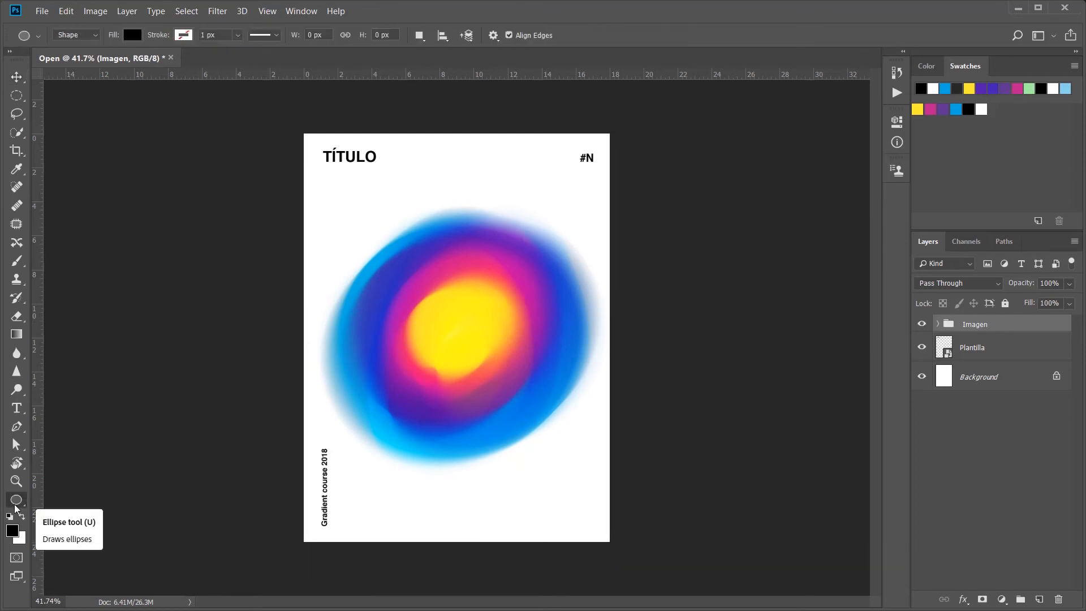
drag(428, 300, 494, 381)
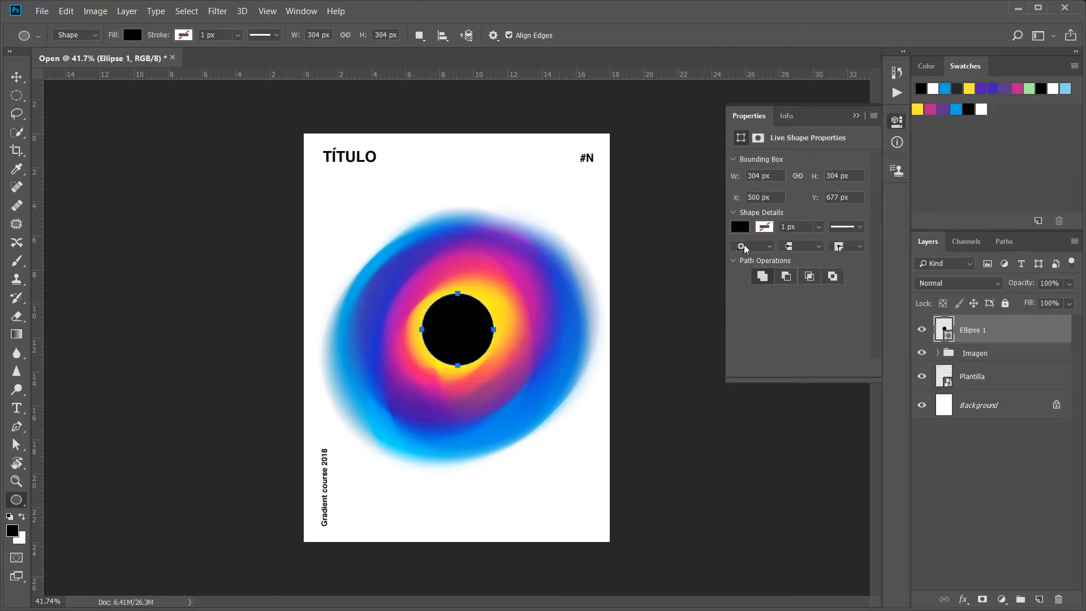
click(740, 228)
click(752, 301)
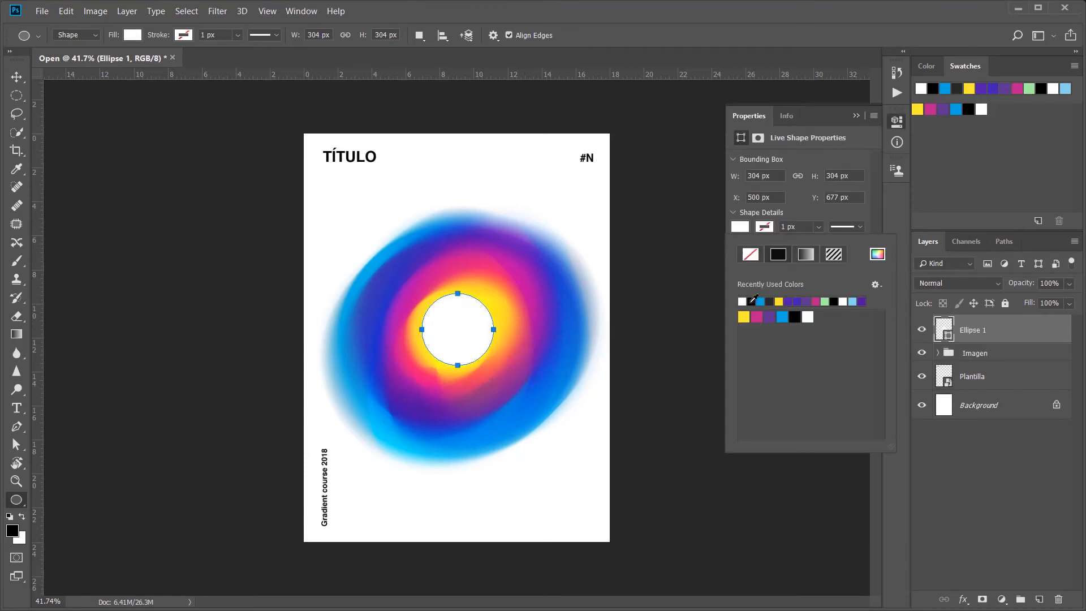
click(856, 116)
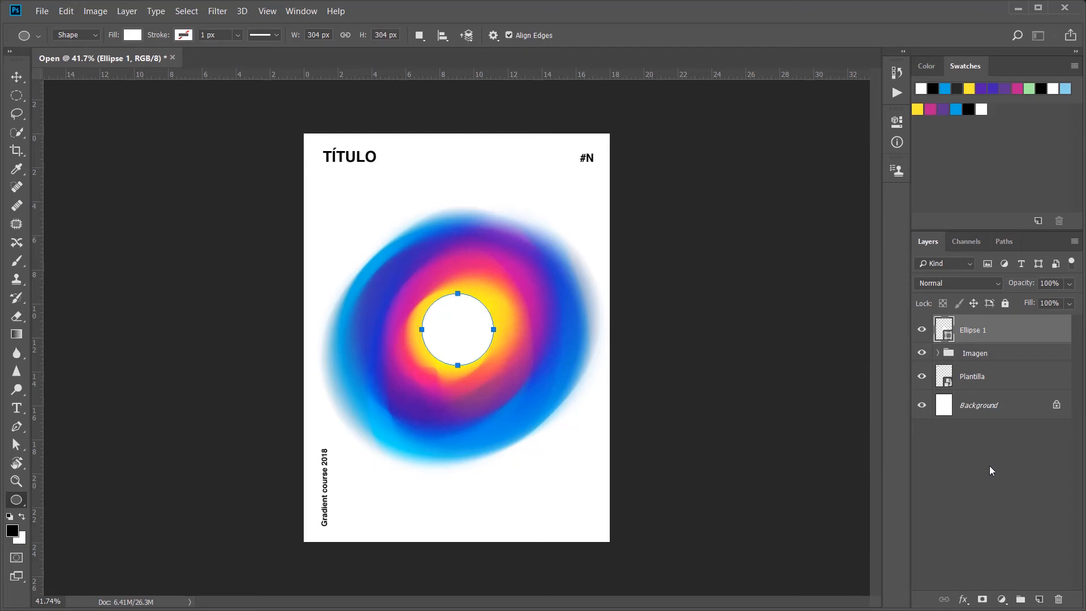
Step: Add an Inner Shadow effect to the white circle and change the shadow color to dark navy blue
click(964, 600)
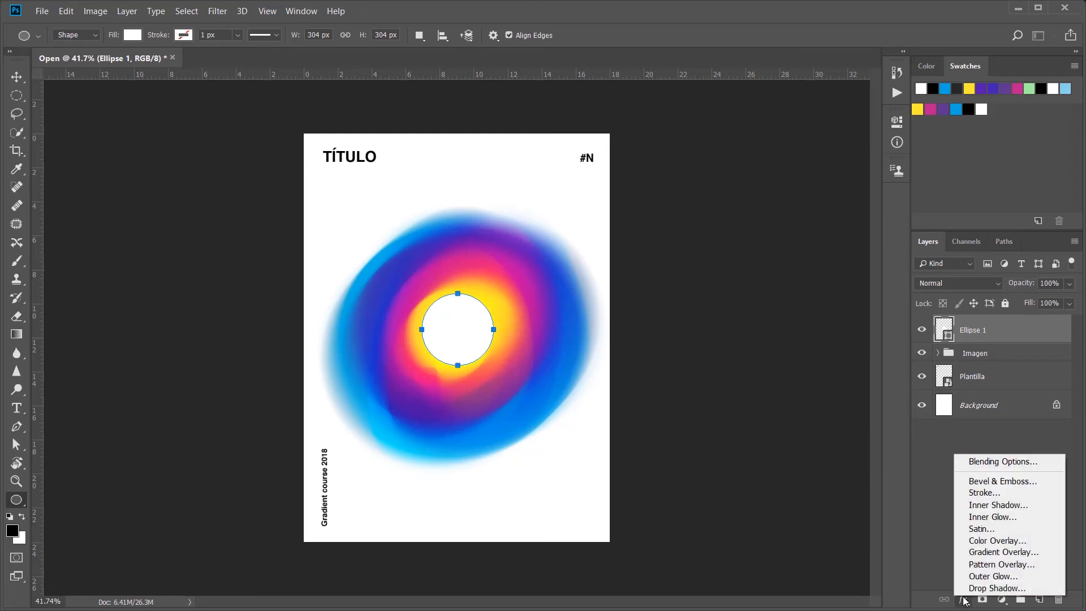
click(971, 506)
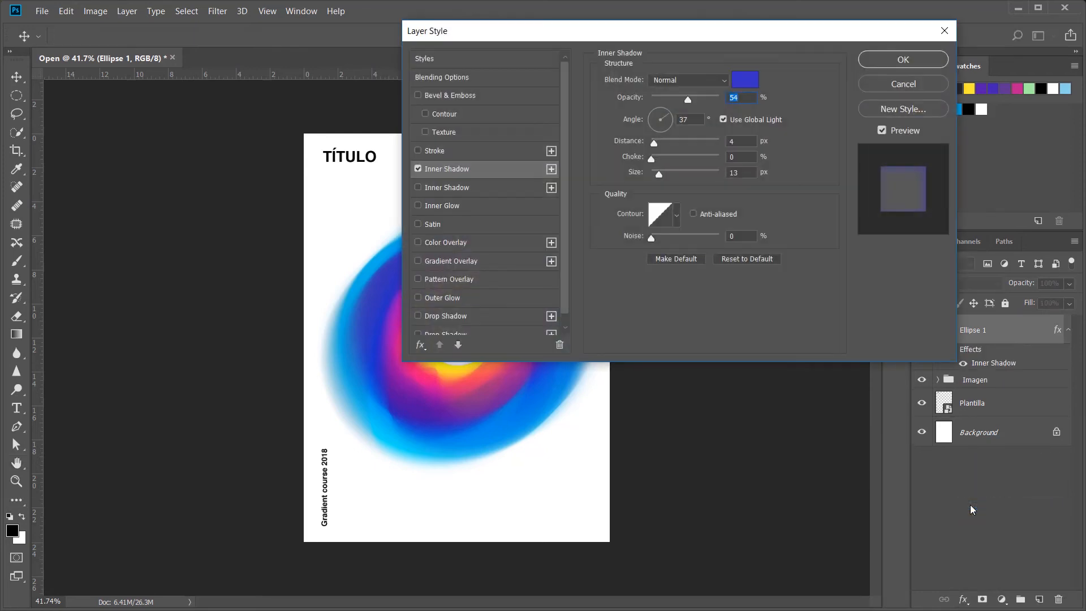
drag(762, 28, 900, 164)
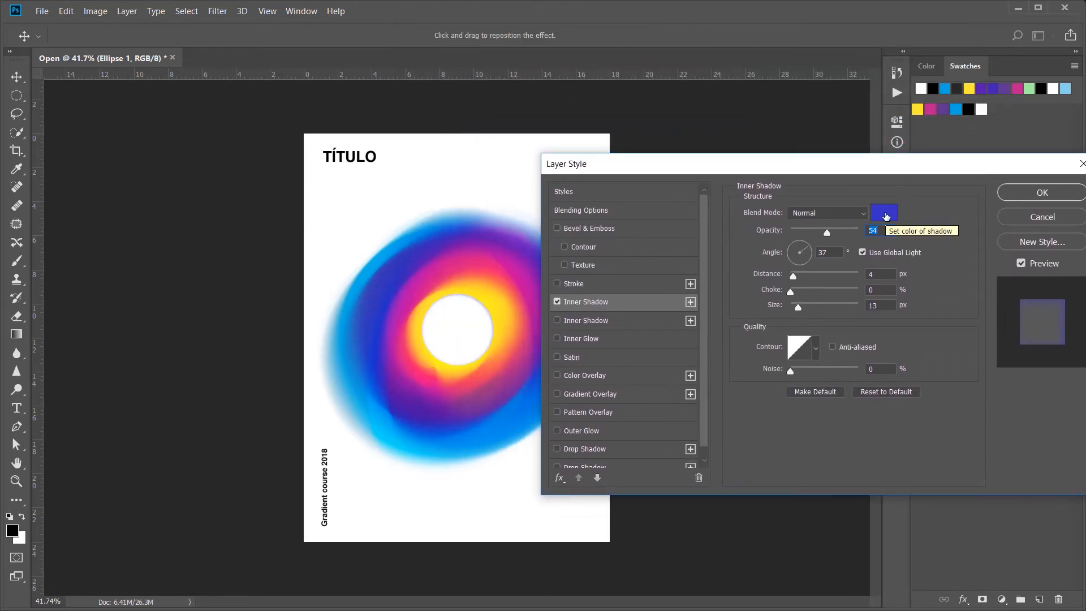
click(885, 215)
click(672, 231)
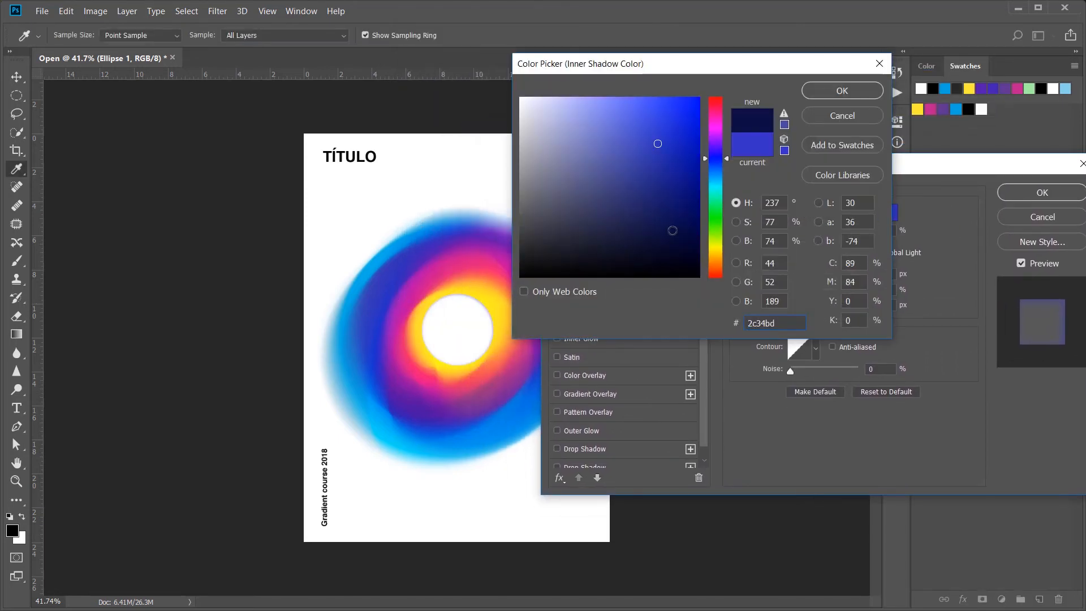
click(833, 90)
Step: Set the inner shadow's opacity to 42%, distance to 12 px and choke to 2%, apply the style, and deselect the circle
drag(828, 230, 819, 235)
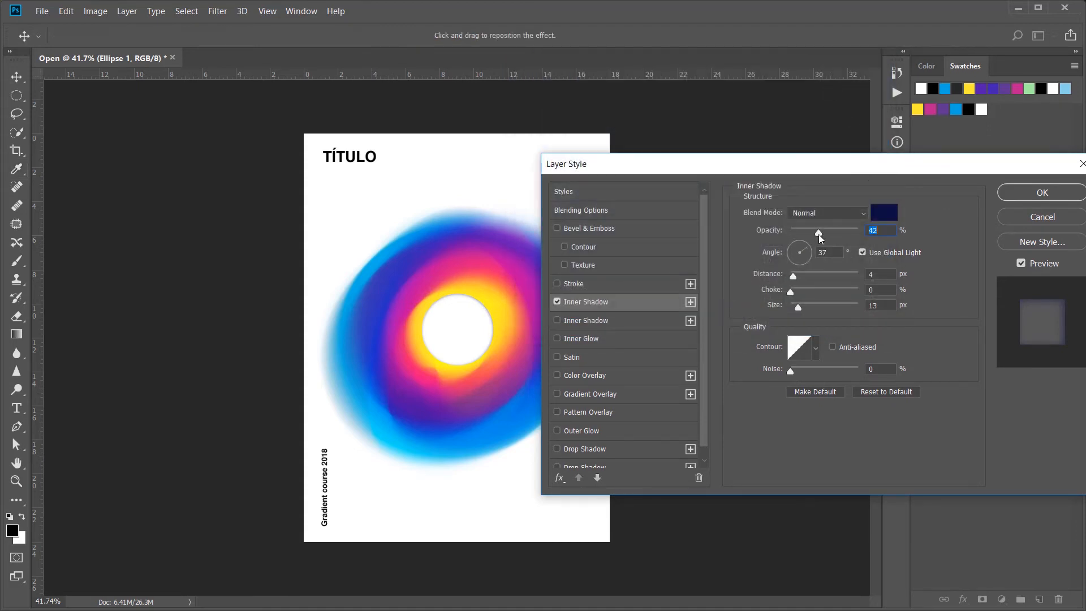
drag(793, 276, 798, 294)
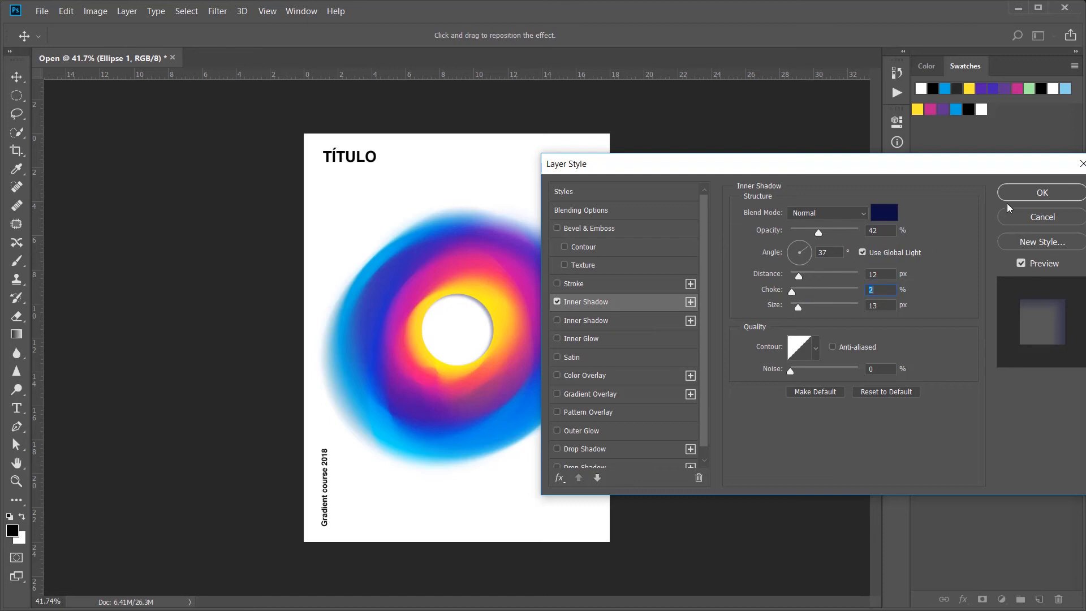
click(1019, 192)
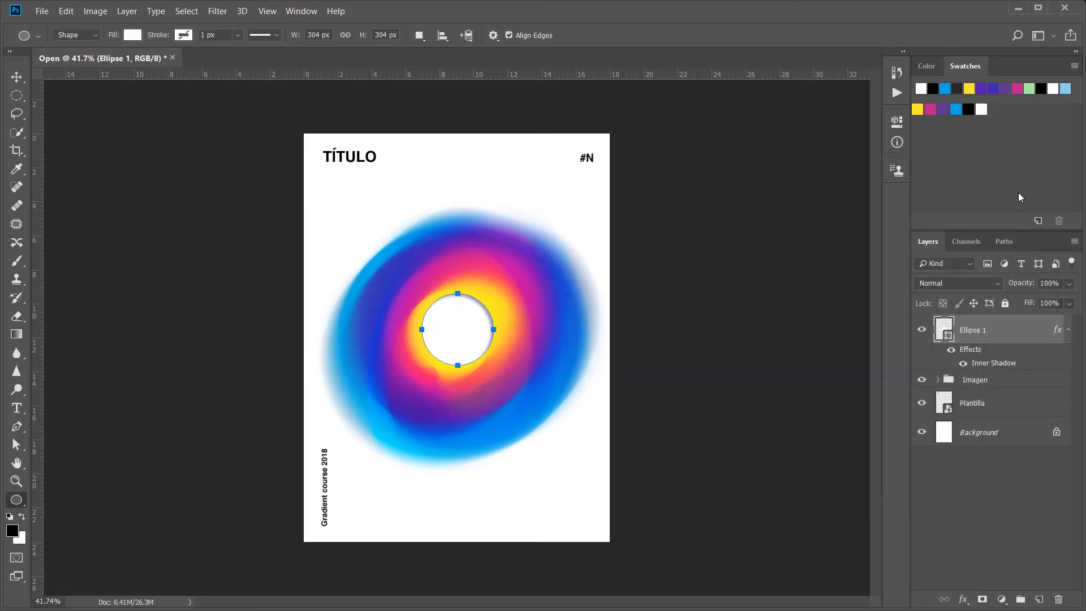
click(1023, 509)
key(v)
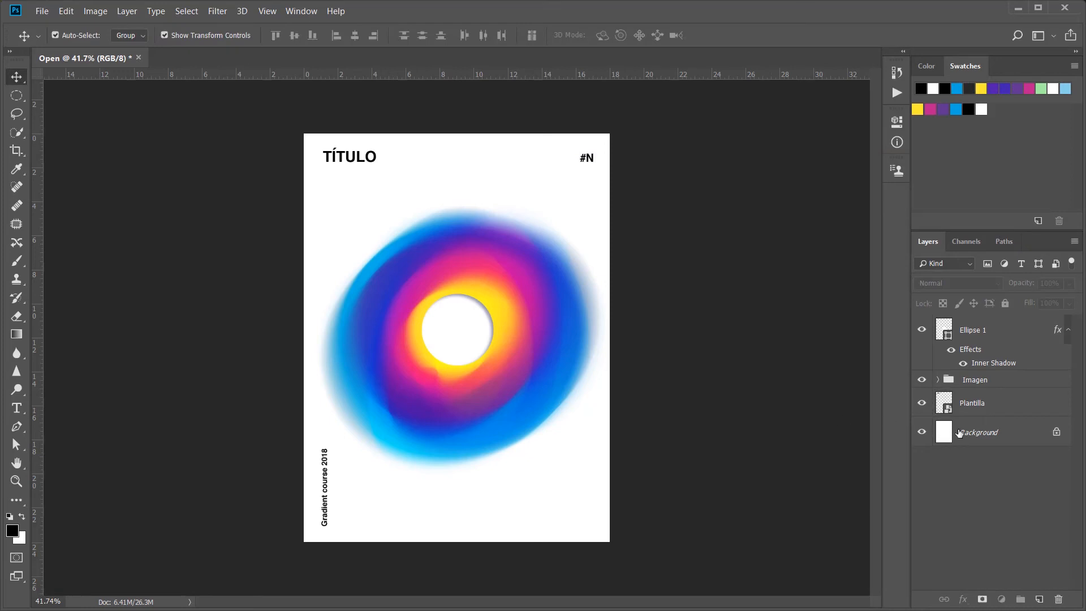
Step: Set up the Brush tool with a 1457 px soft round tip for painting on the Background layer
click(959, 433)
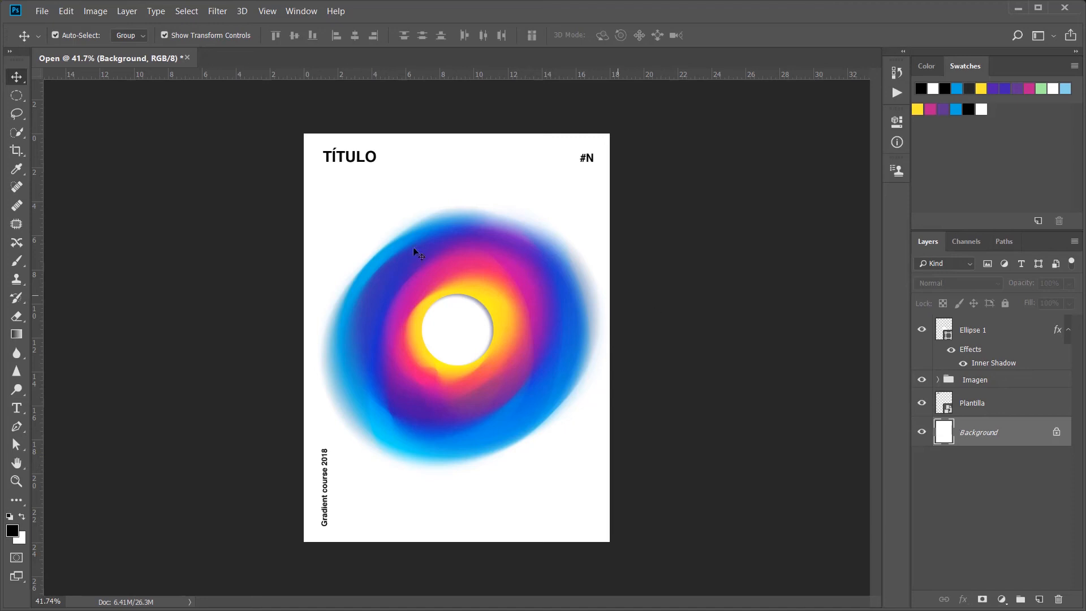
click(22, 259)
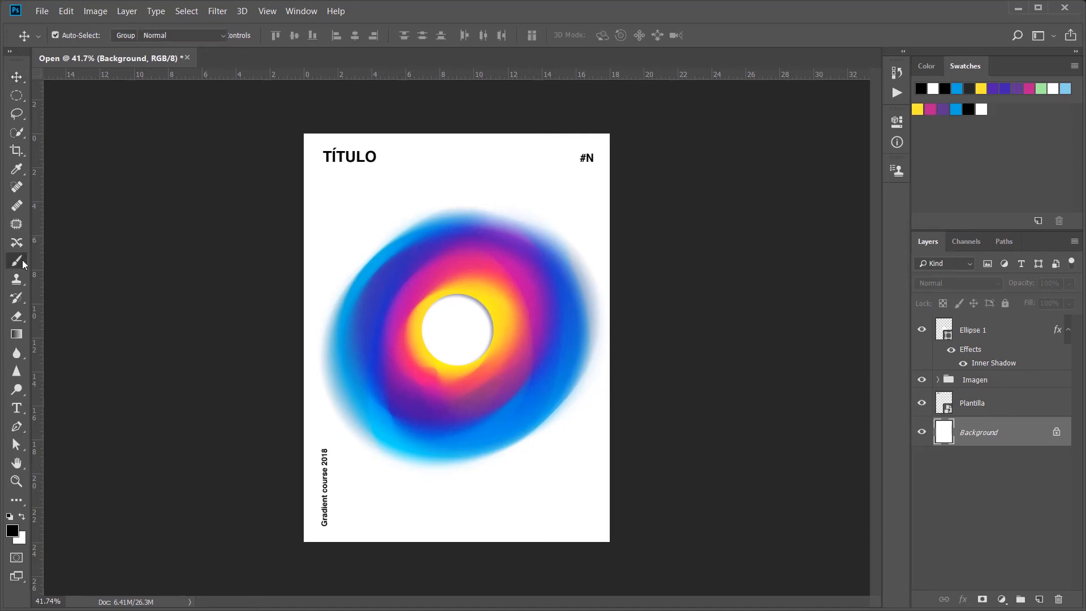
click(82, 39)
mouse_move(113, 83)
mouse_down()
mouse_move(164, 82)
mouse_move(167, 91)
mouse_up()
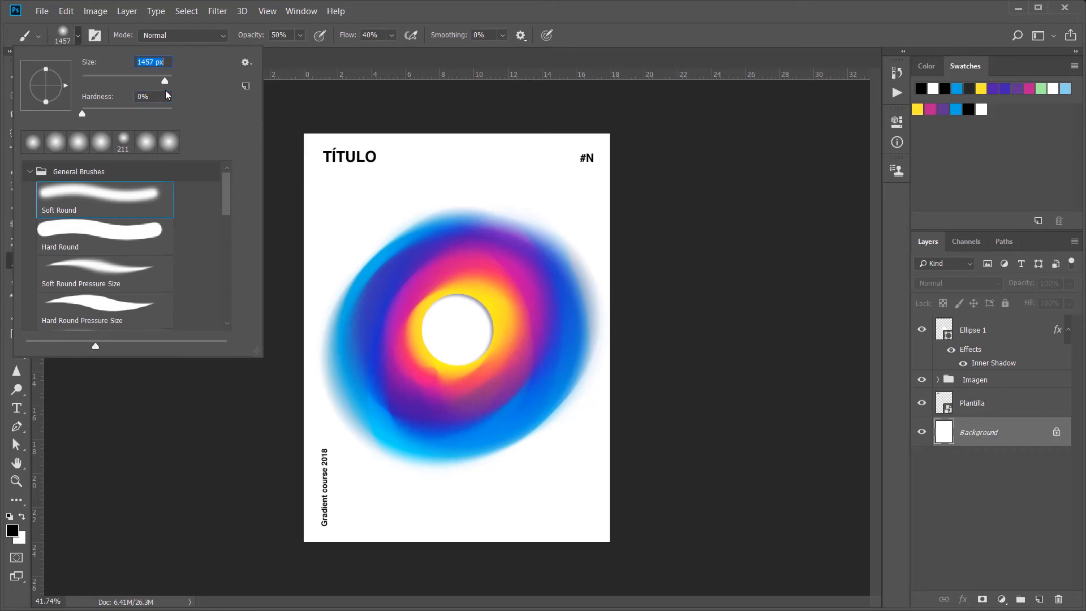
click(76, 39)
Step: Brush a soft magenta tint into the Background layer's lower-left corner and a purple tint into its lower-right corner
scroll(228, 413, down, 2)
click(931, 110)
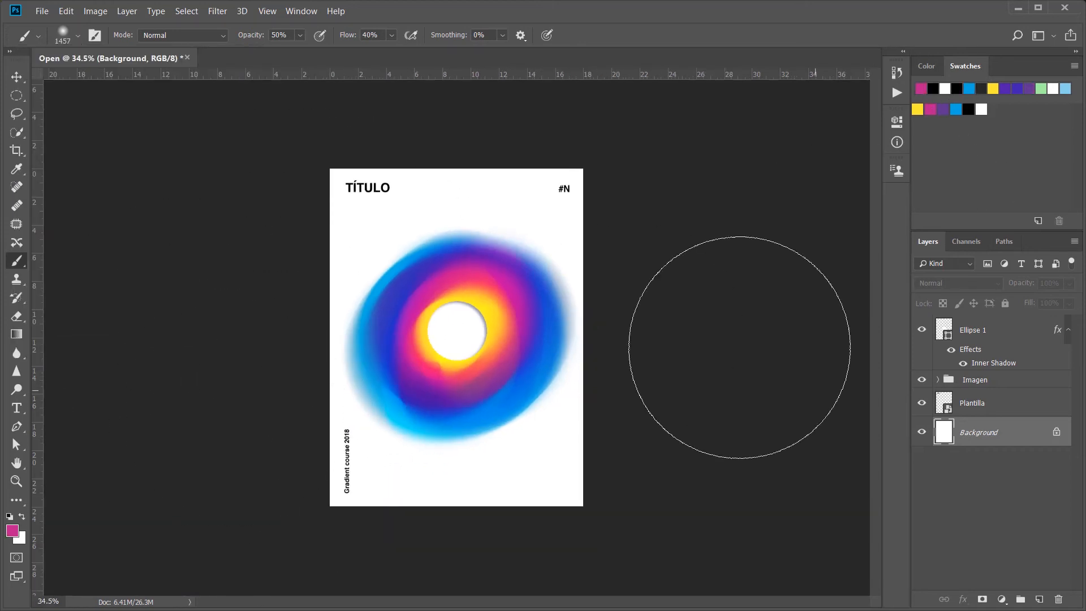
drag(334, 564, 289, 532)
scroll(271, 95, down, 1)
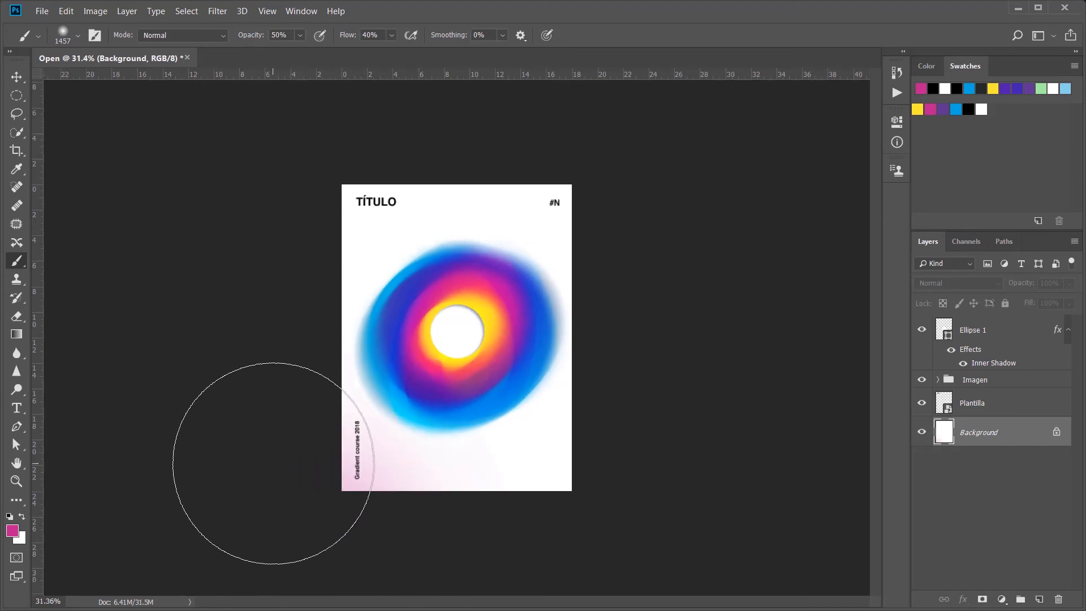
mouse_move(273, 464)
mouse_down()
mouse_move(315, 521)
mouse_move(429, 545)
mouse_move(510, 543)
mouse_up()
click(944, 109)
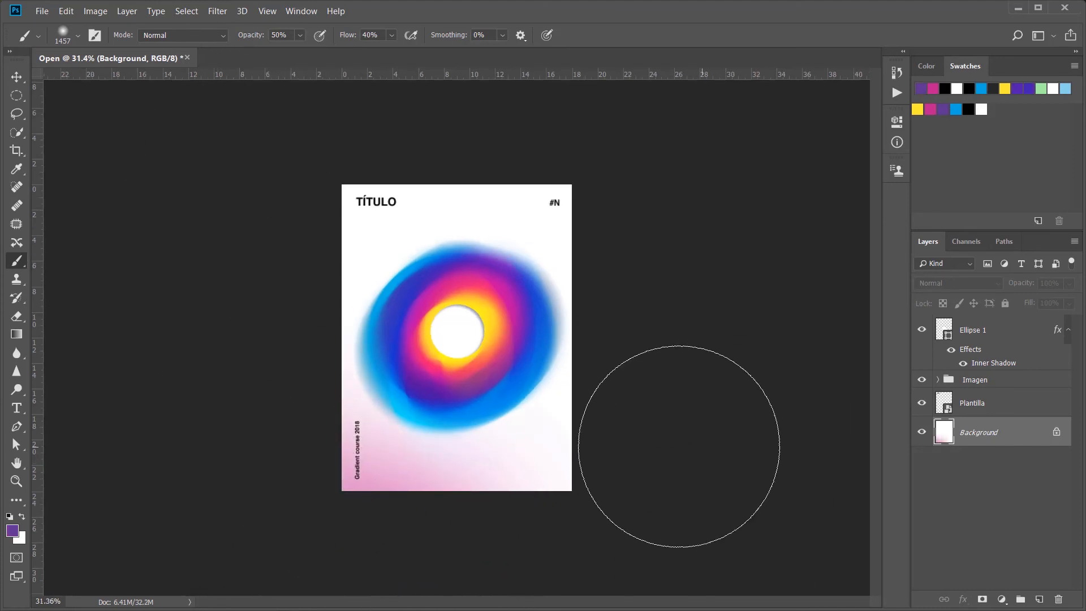
mouse_move(679, 447)
mouse_down()
mouse_move(592, 498)
mouse_move(495, 523)
mouse_move(646, 518)
mouse_move(513, 563)
mouse_move(320, 560)
mouse_up()
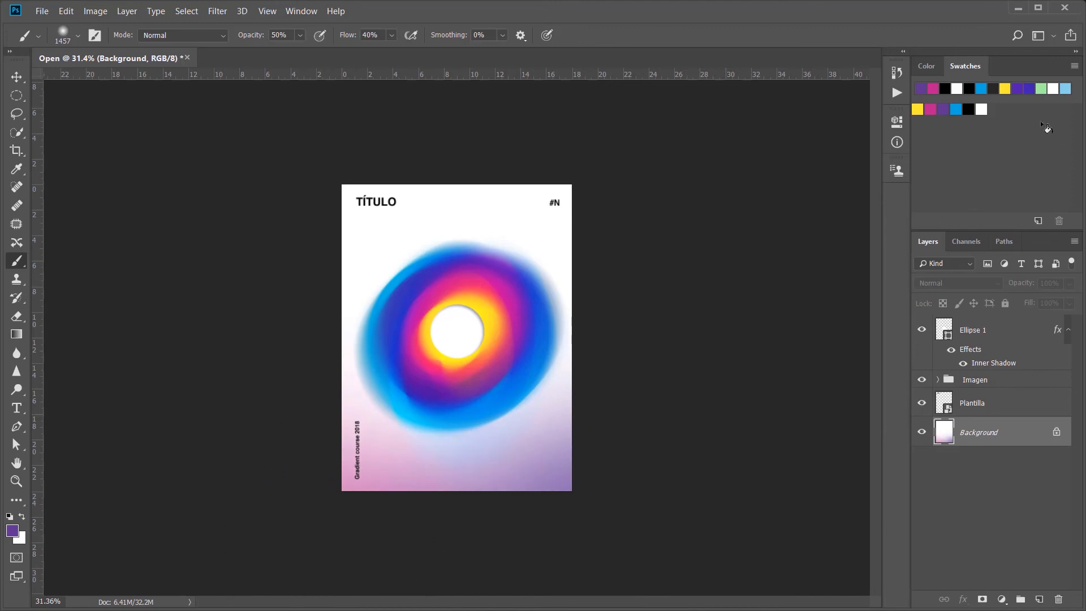
Step: Brush a soft blue tint along the Background layer's right edge and a yellow tint over its upper-left area
click(955, 109)
mouse_move(665, 449)
mouse_down()
mouse_move(655, 422)
mouse_move(666, 387)
mouse_up()
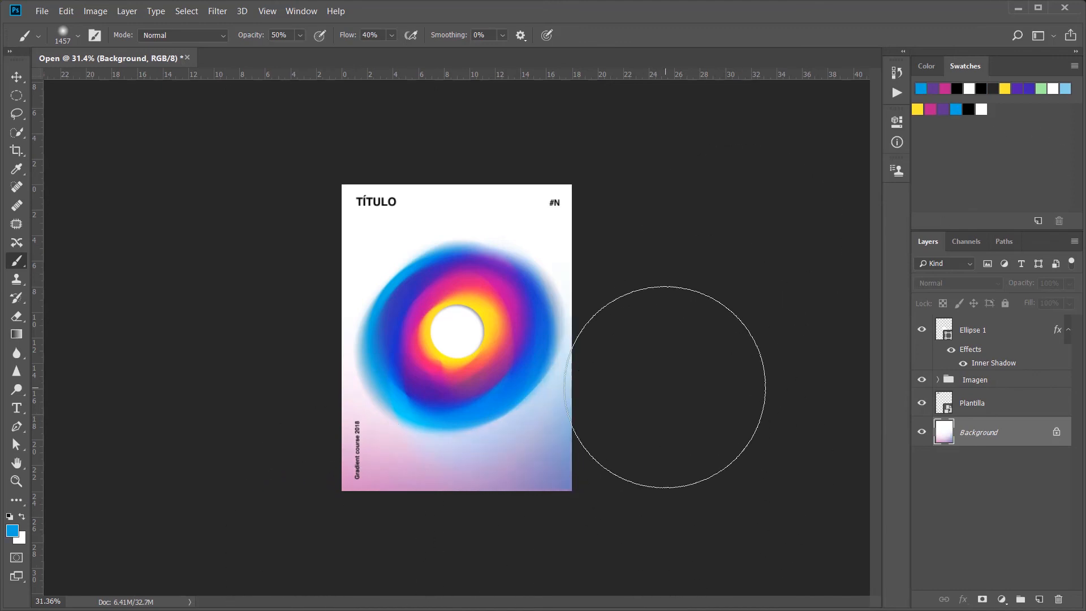
click(918, 109)
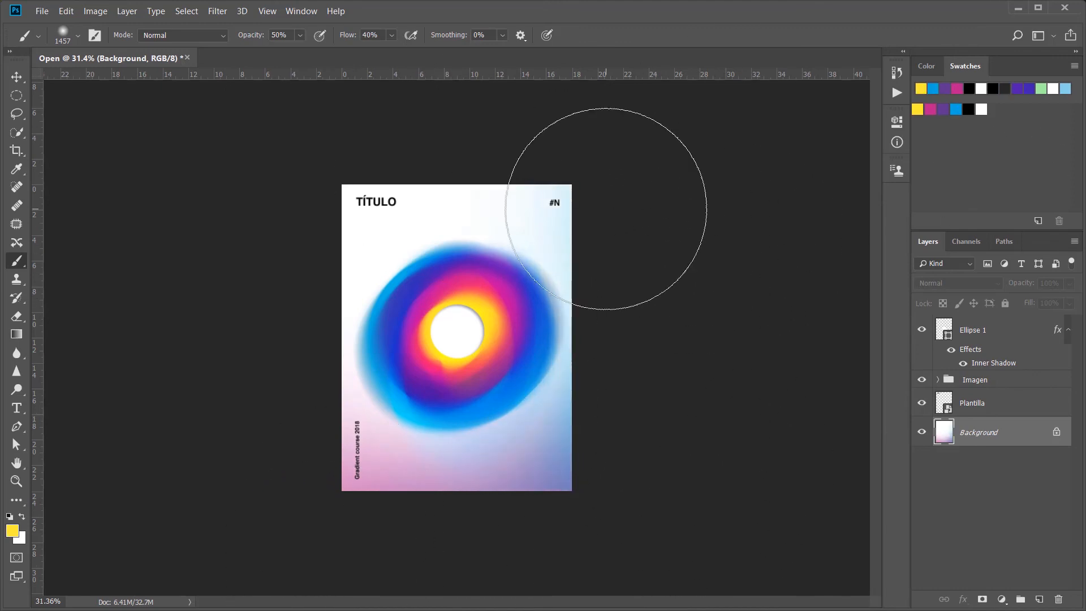
mouse_move(266, 189)
mouse_down()
mouse_move(354, 158)
mouse_move(281, 259)
mouse_move(241, 428)
mouse_up()
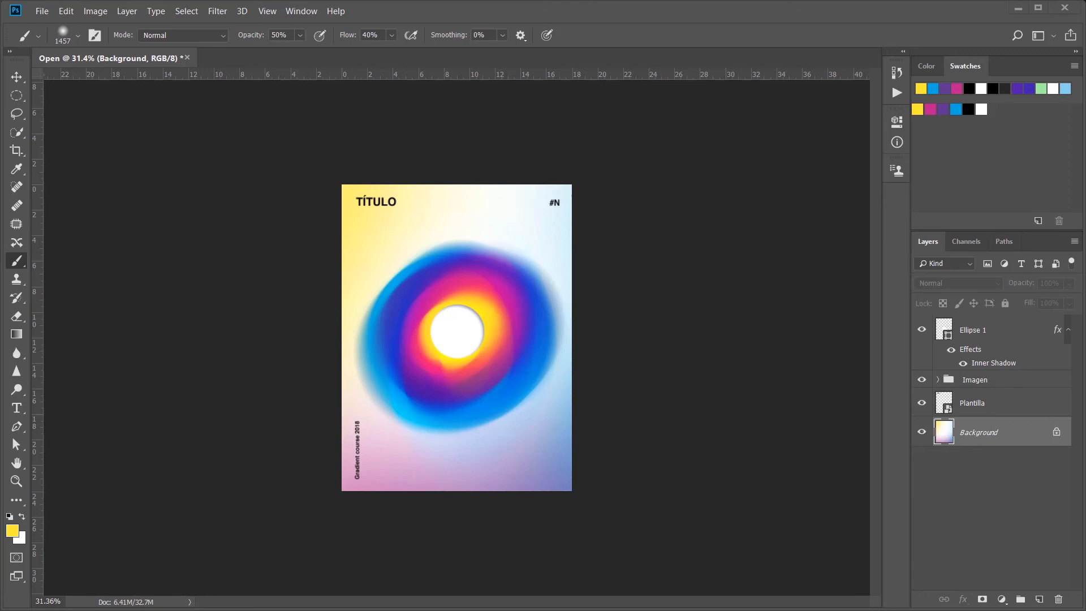
Step: Open the contents of the Plantilla smart object for editing in Illustrator
click(941, 407)
double_click(943, 406)
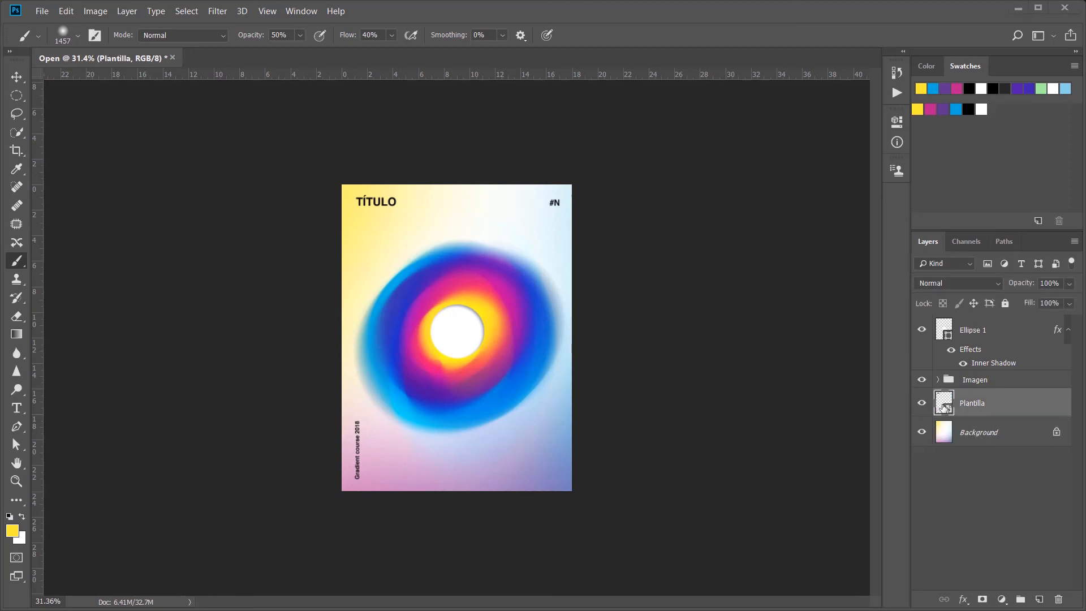
scroll(427, 449, down, 2)
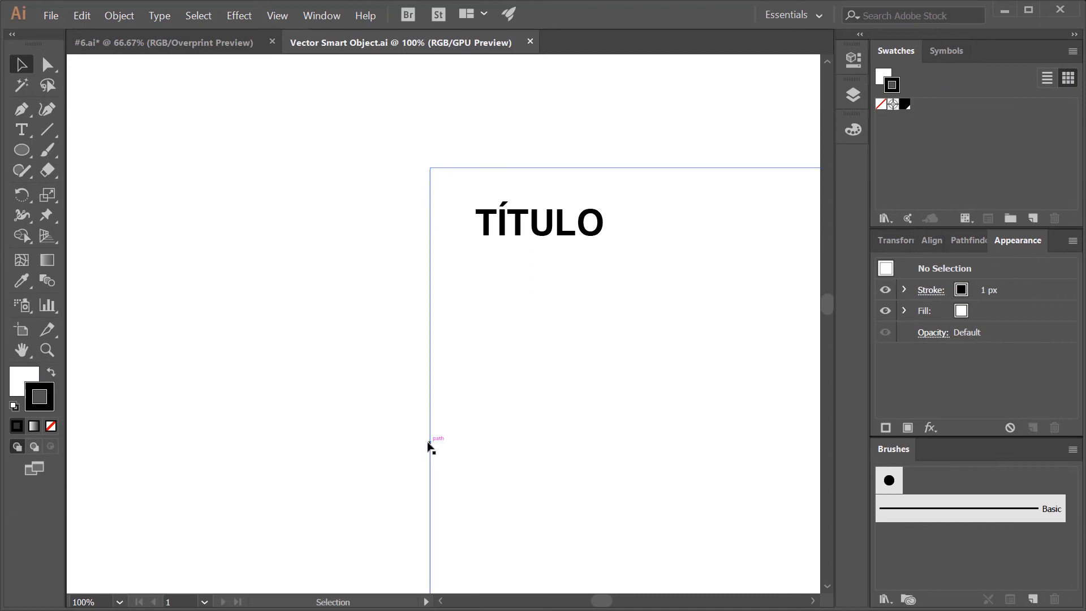
Step: Replace the TÍTULO heading text with RAINBOW
click(581, 222)
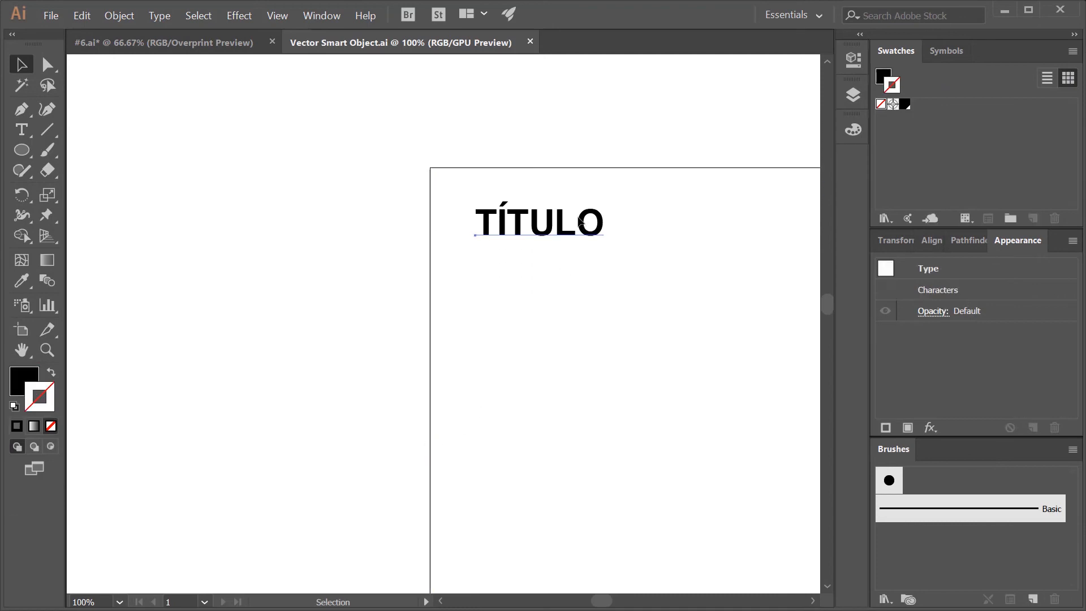
key(t)
drag(603, 221, 458, 218)
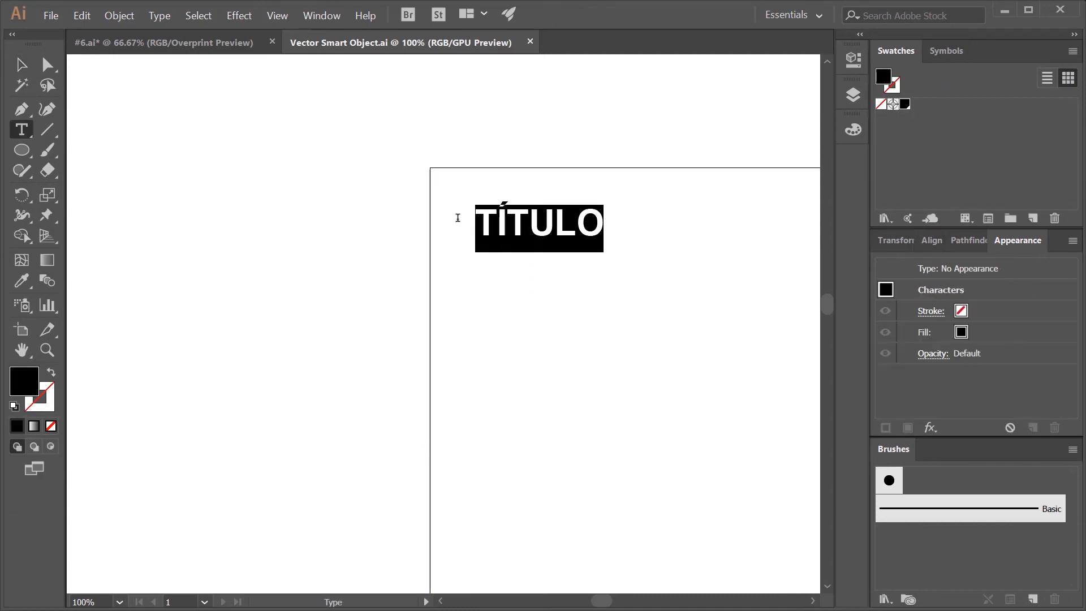
key(BackSpace)
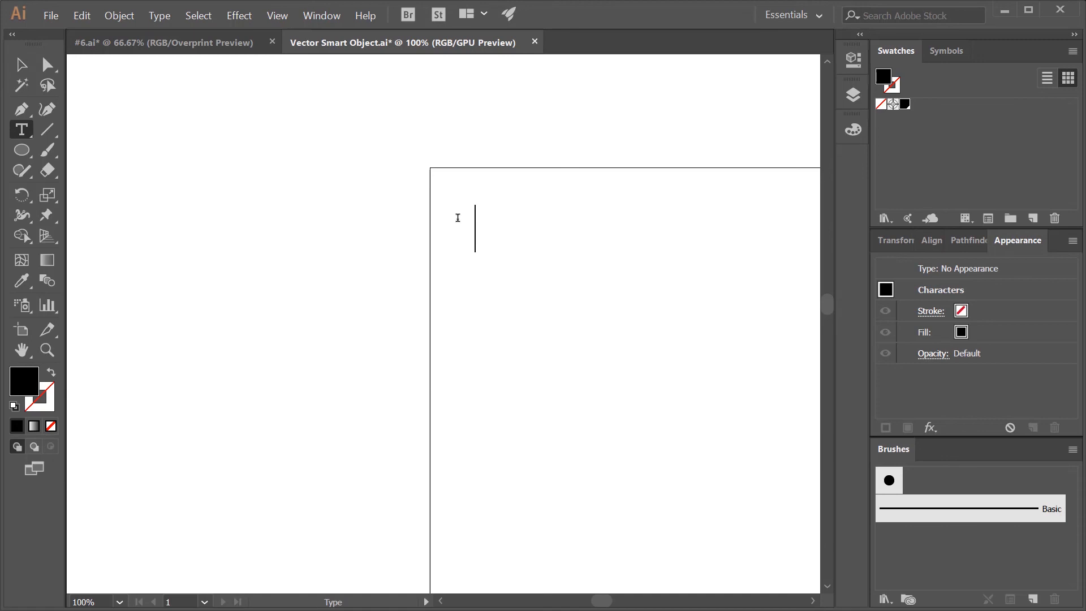
text(RAINBO)
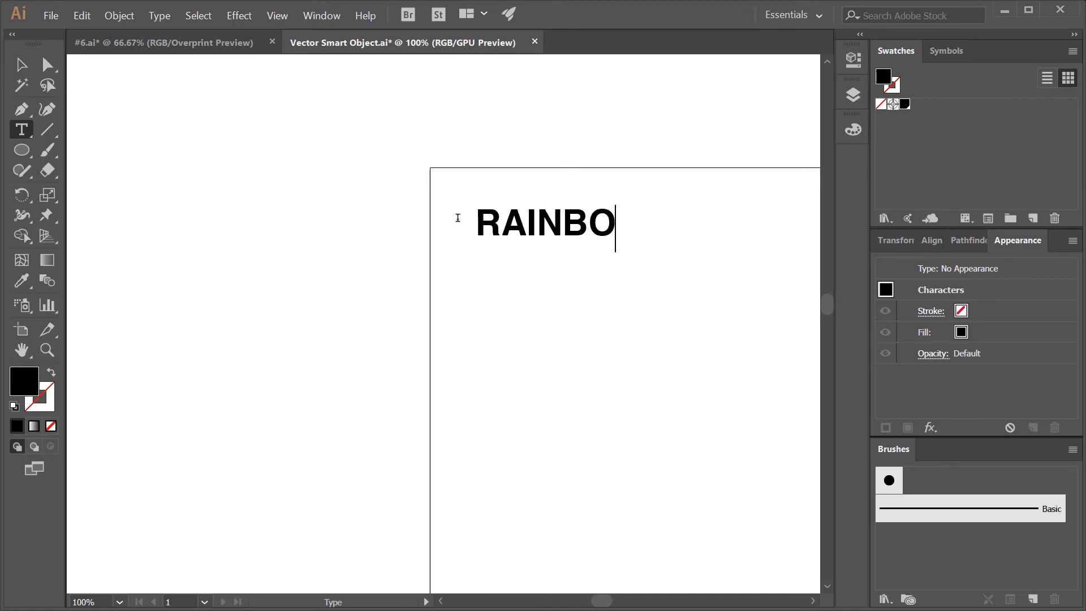
text(W)
key(Escape)
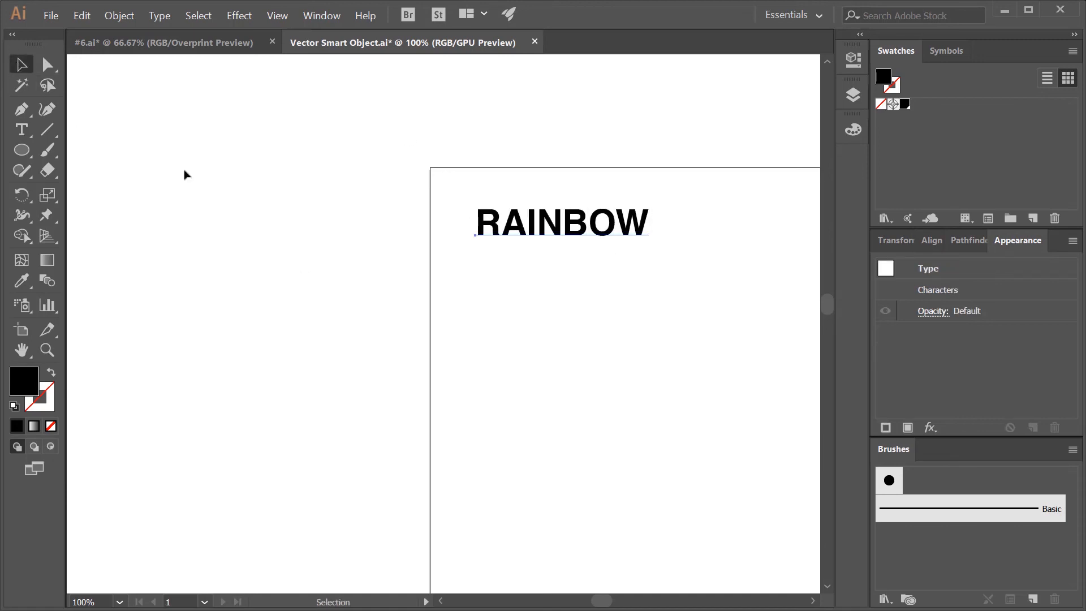
Step: Change the #N placeholder in the artboard's upper-right corner to #6
drag(674, 419, 251, 407)
key(t)
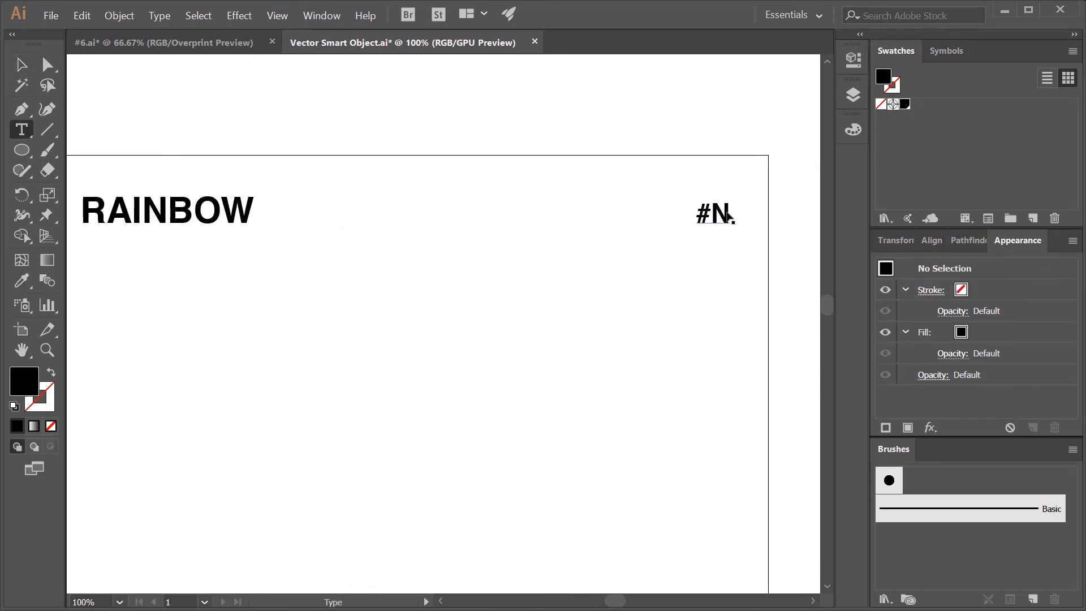
double_click(726, 212)
text(6)
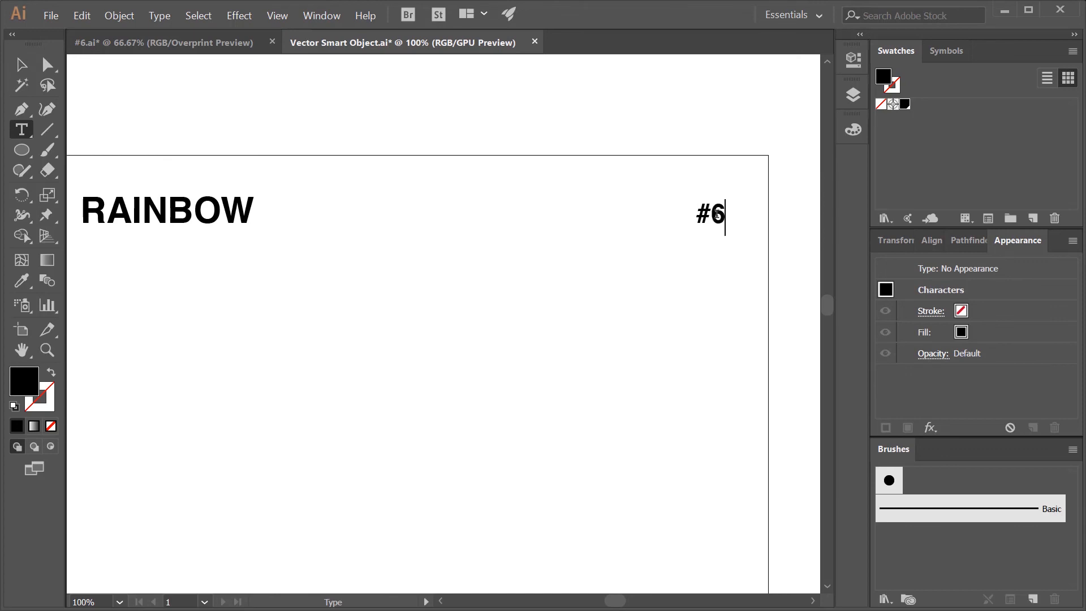
Step: Save the edited smart object and switch back to the poster in Photoshop
click(51, 15)
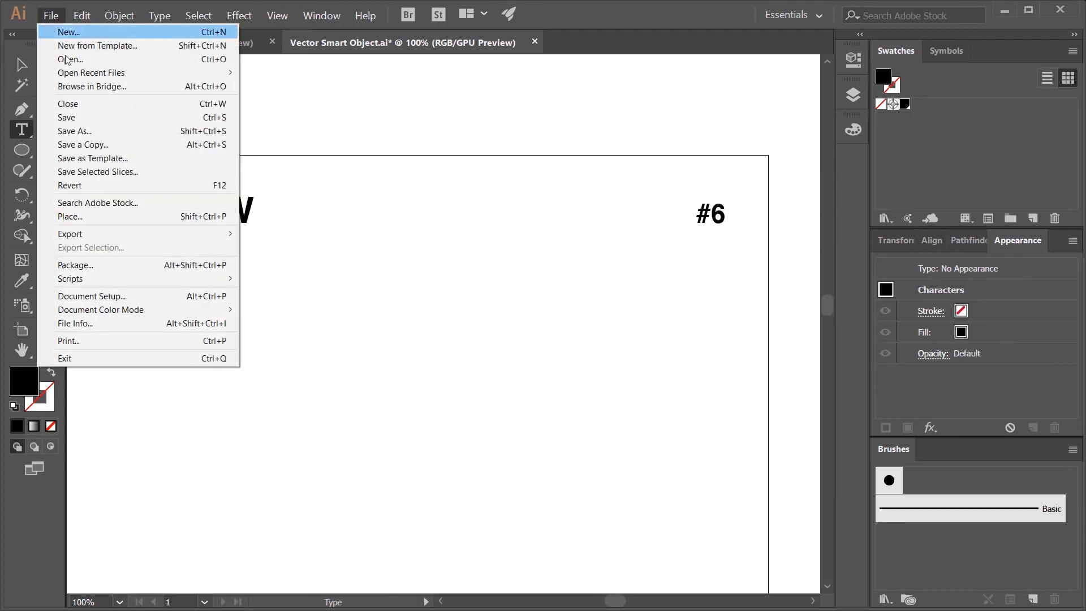
click(76, 120)
key(alt+Tab)
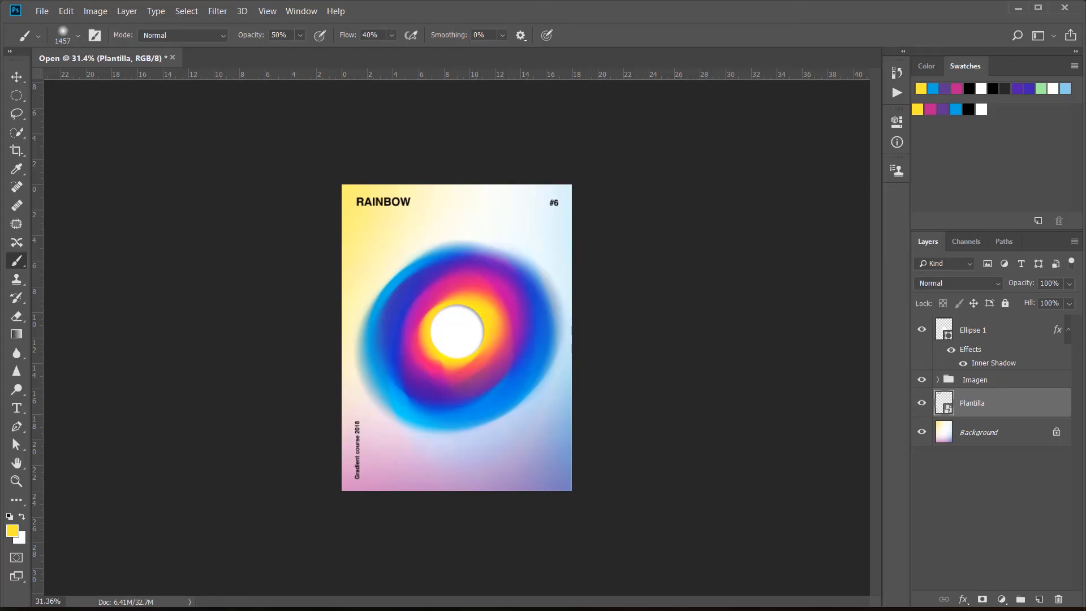